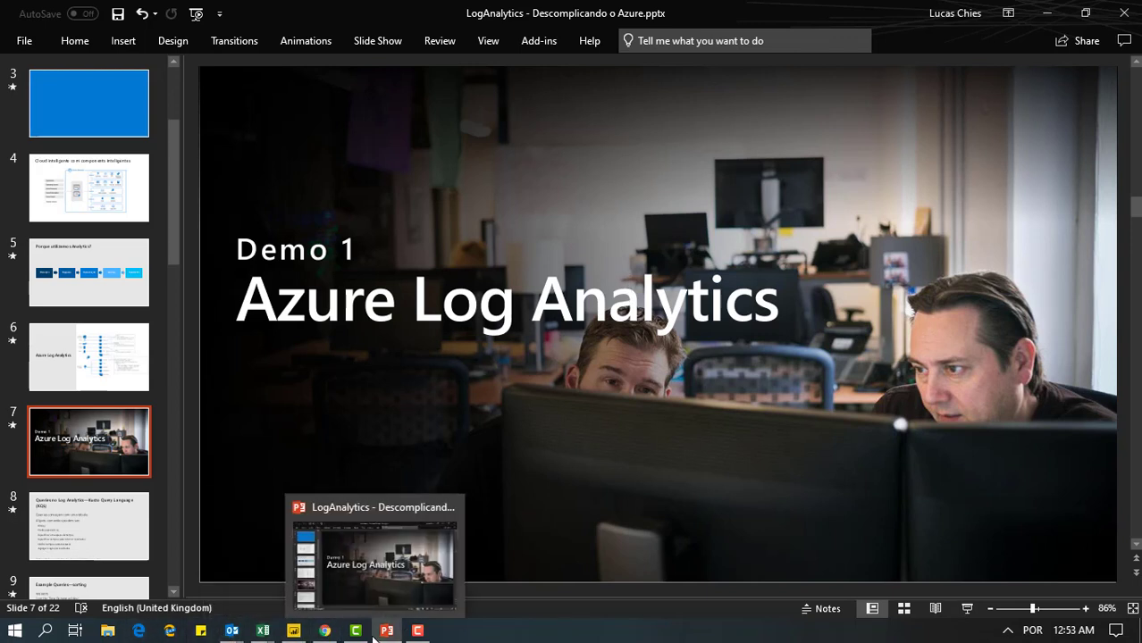
# Switch to the Azure portal in Chrome, search the Marketplace for "Log", open Log Analytics and read its description
pyautogui.click(325, 631)
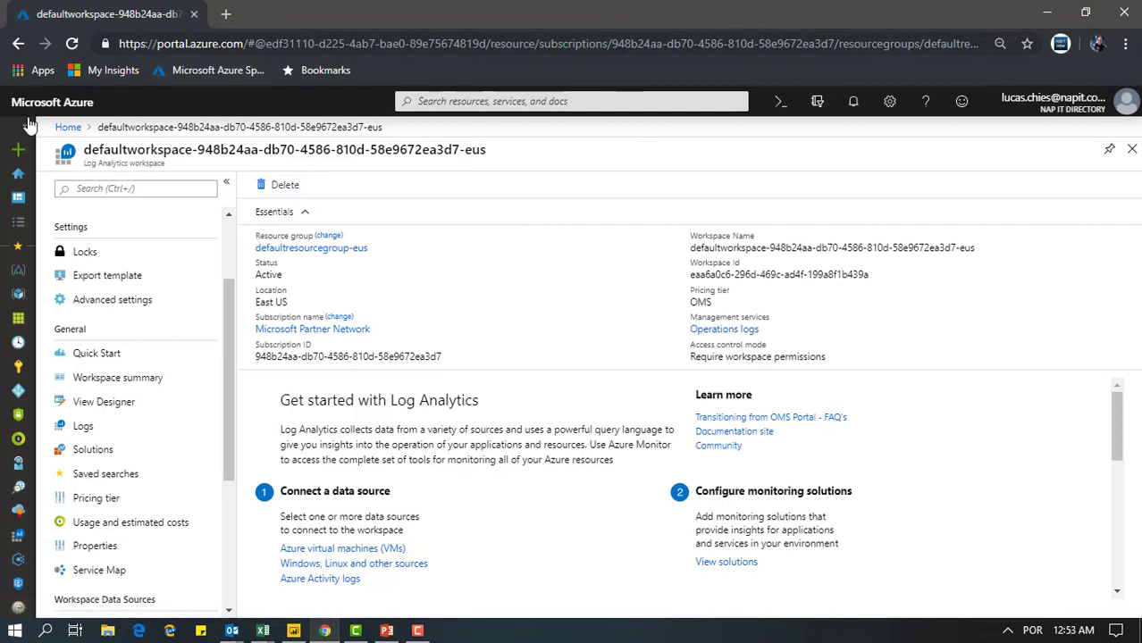
pyautogui.click(19, 154)
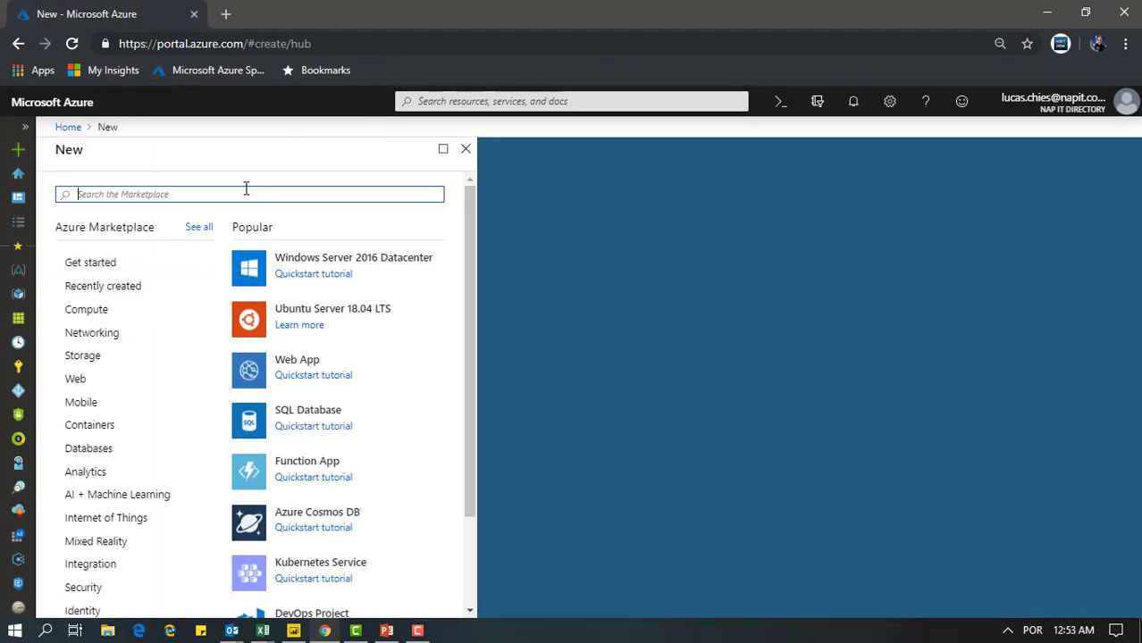
pyautogui.write('Log')
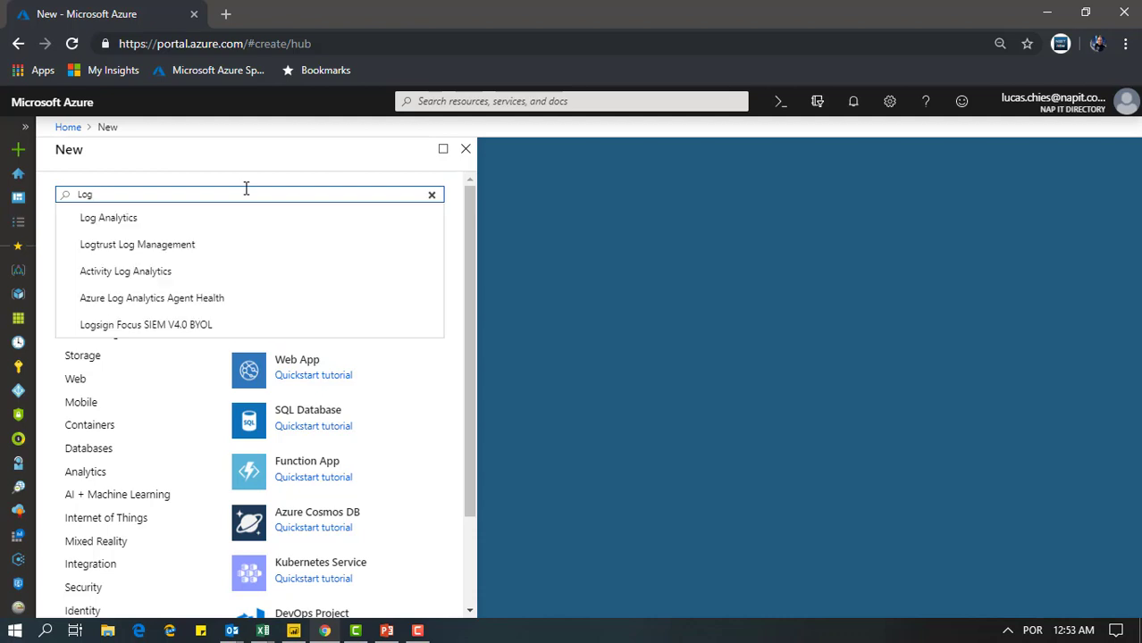
pyautogui.click(147, 219)
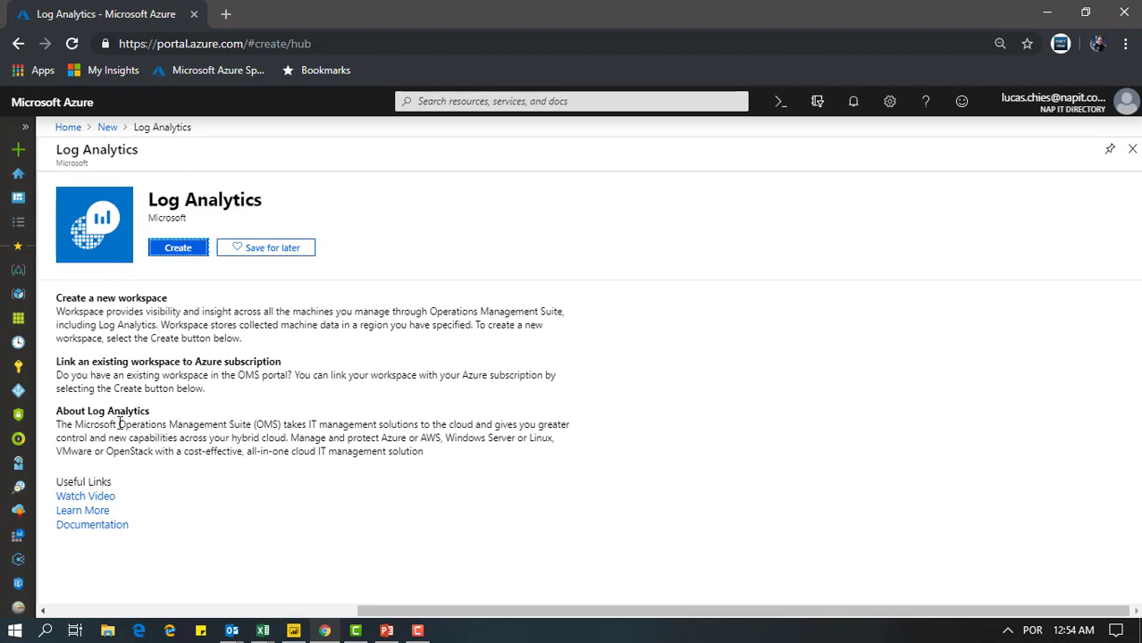
pyautogui.moveTo(75, 424); pyautogui.dragTo(269, 411)
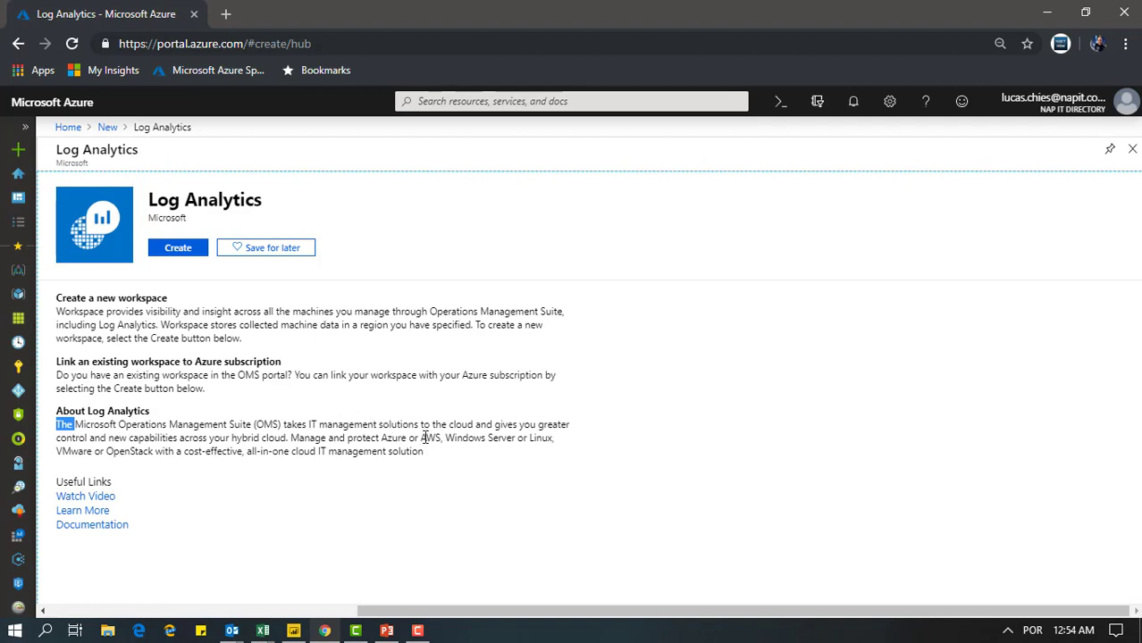
pyautogui.moveTo(421, 438); pyautogui.dragTo(446, 438)
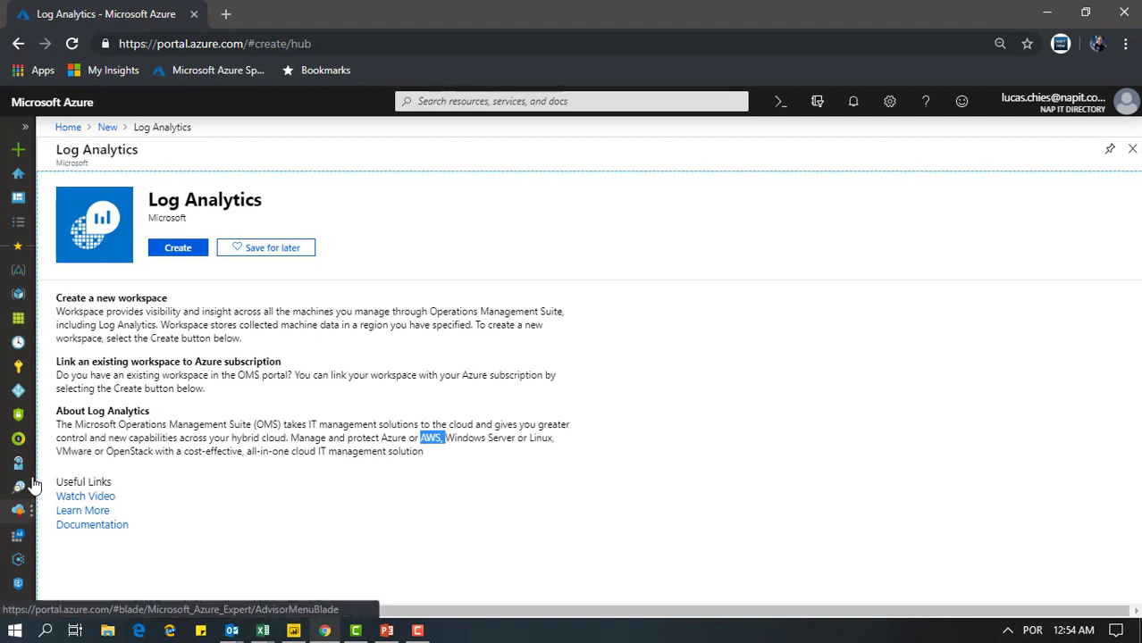
pyautogui.click(123, 452)
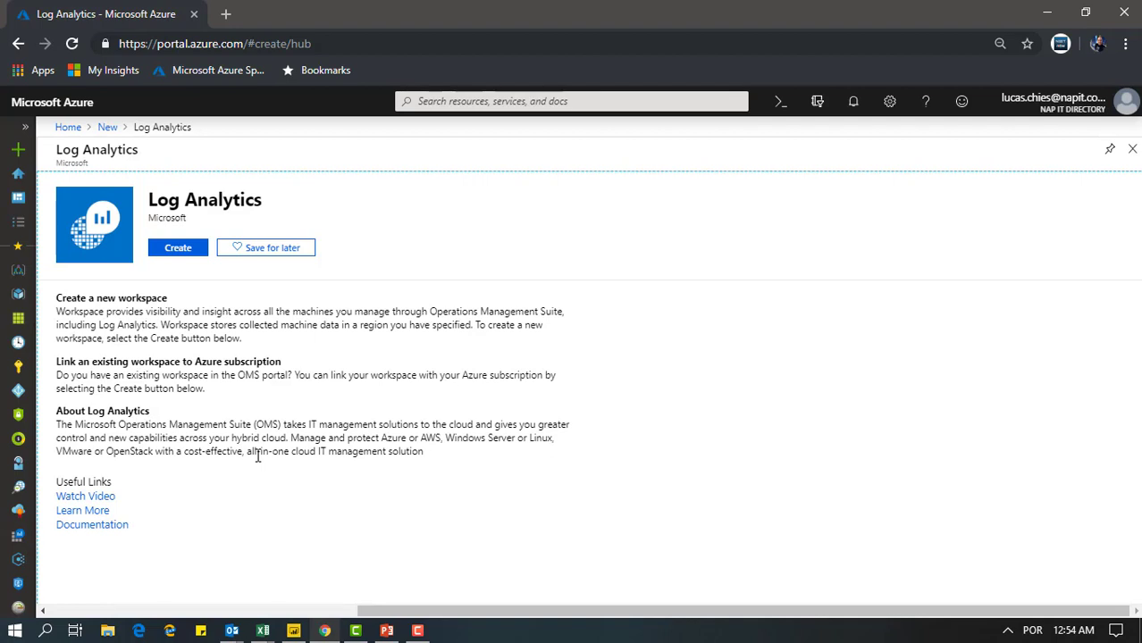
# Start creating a Log Analytics workspace, look at the Link Existing option, and return to Create New
pyautogui.click(184, 255)
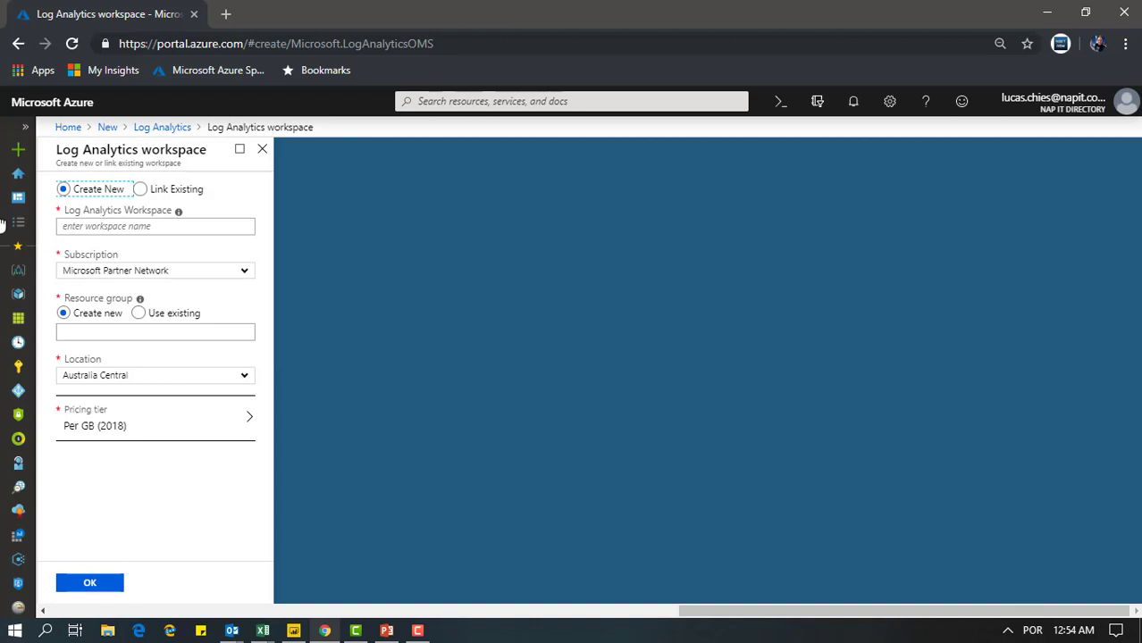
pyautogui.click(160, 226)
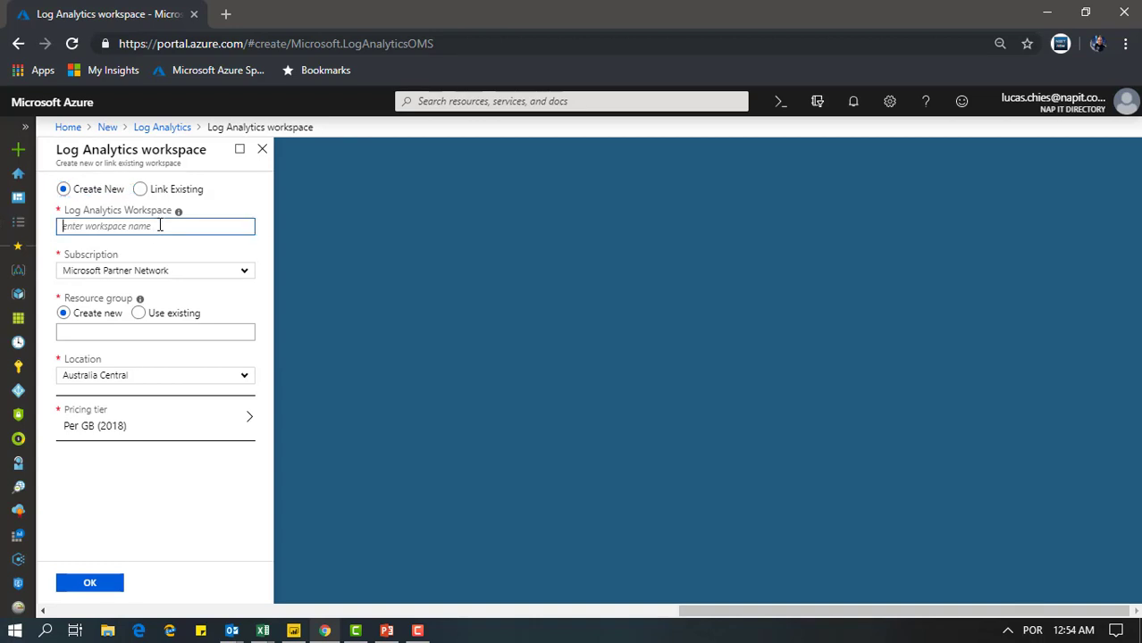
pyautogui.click(142, 190)
pyautogui.click(224, 229)
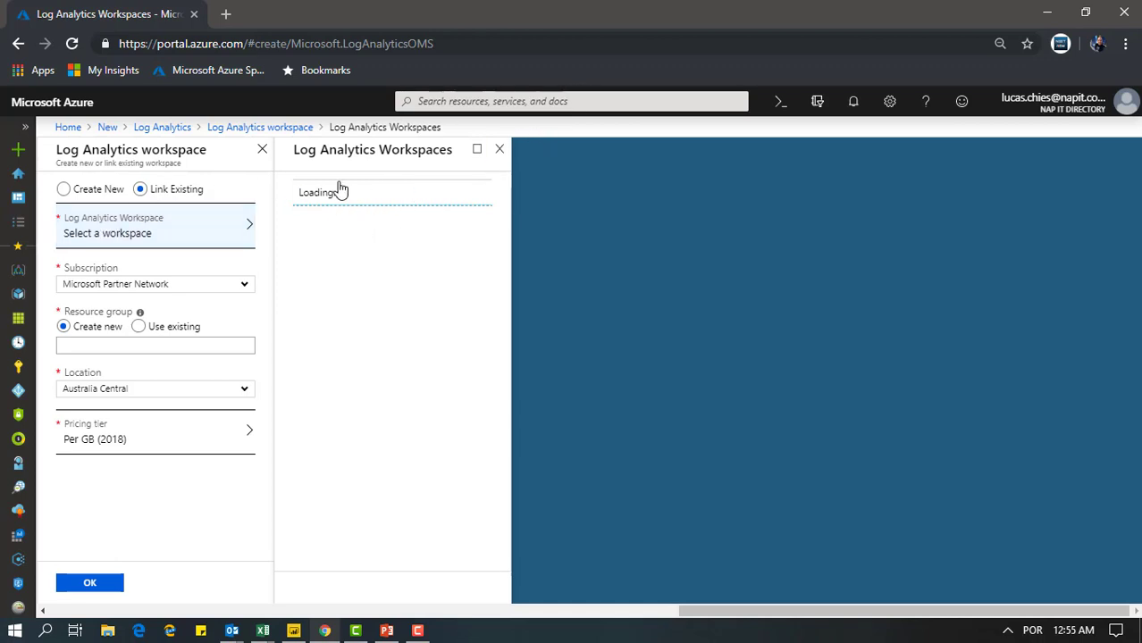
pyautogui.click(500, 149)
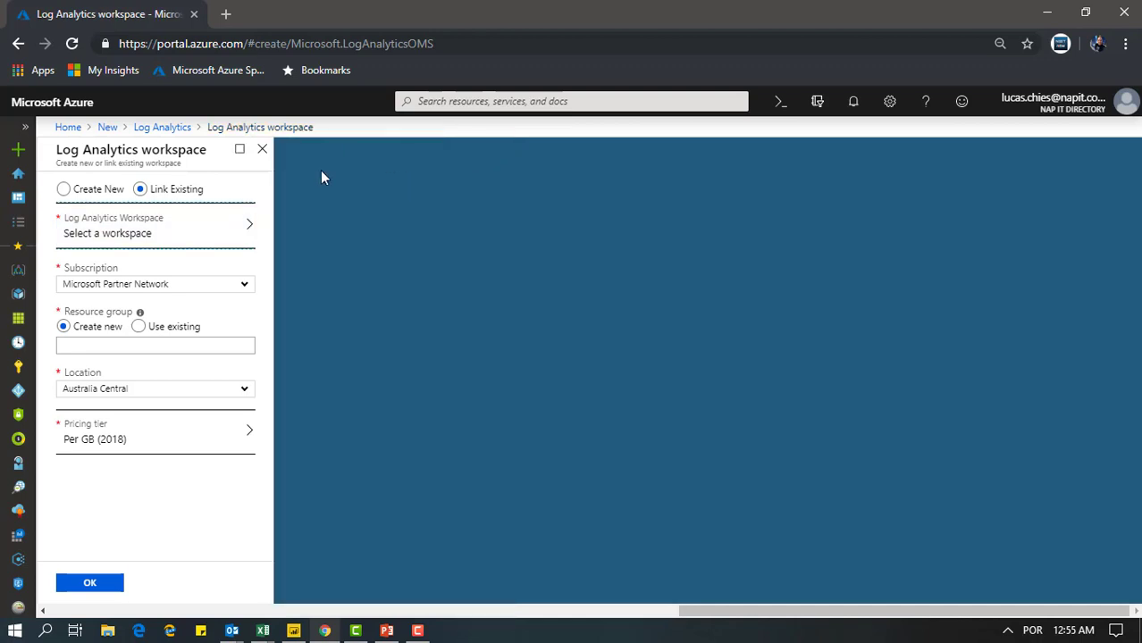
pyautogui.click(78, 189)
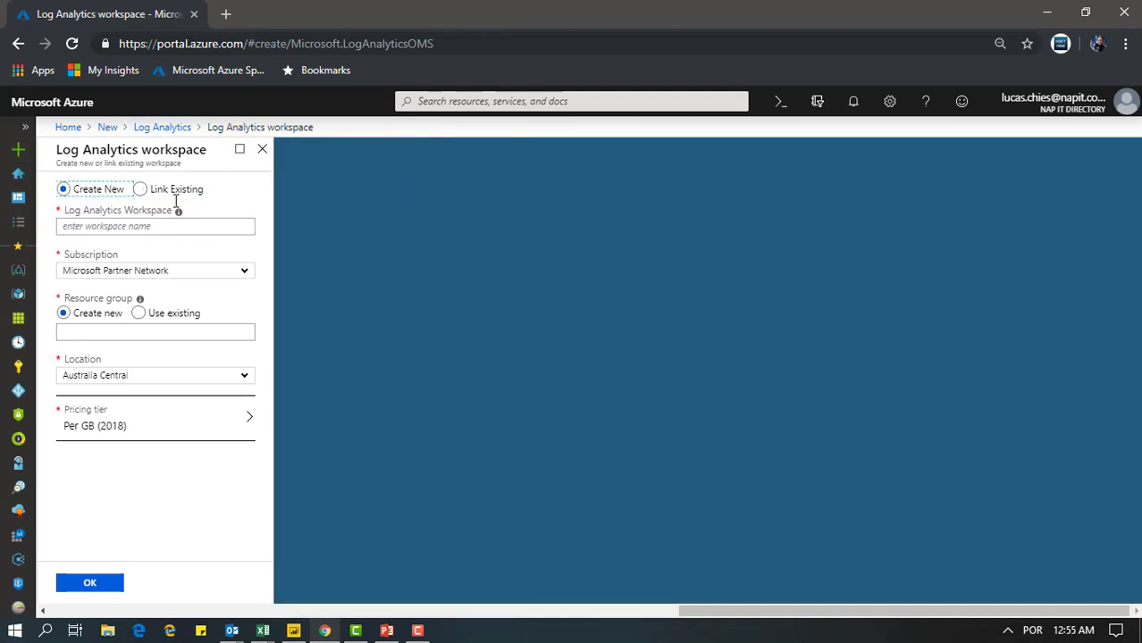
# Name the new Log Analytics workspace "novoworkspace"
pyautogui.click(157, 226)
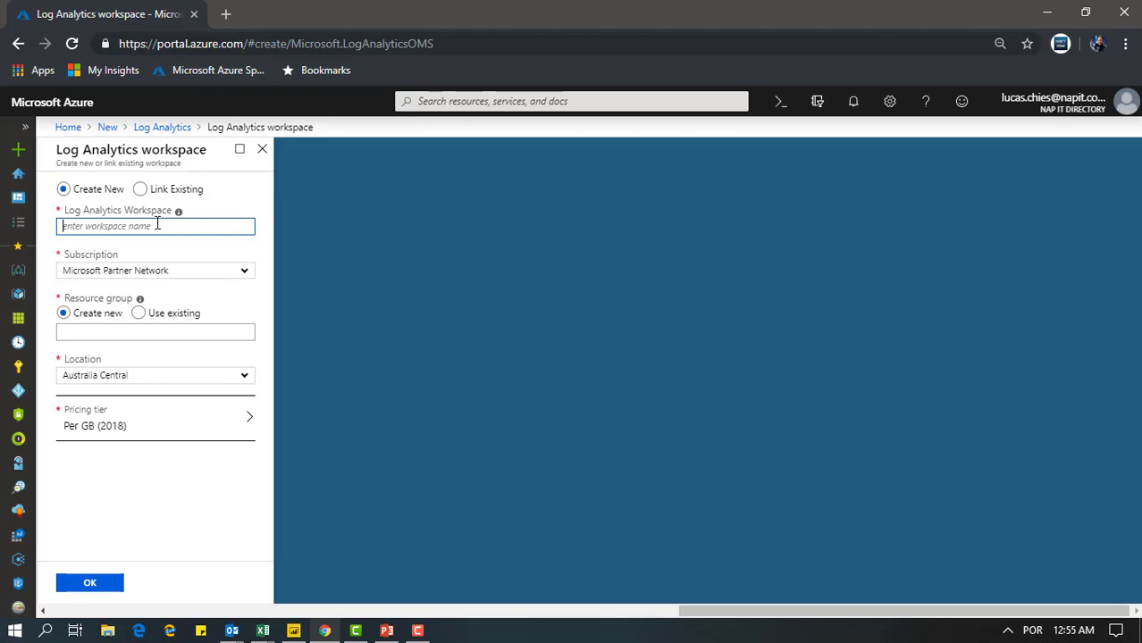
pyautogui.write('novoworkspace')
pyautogui.click(188, 255)
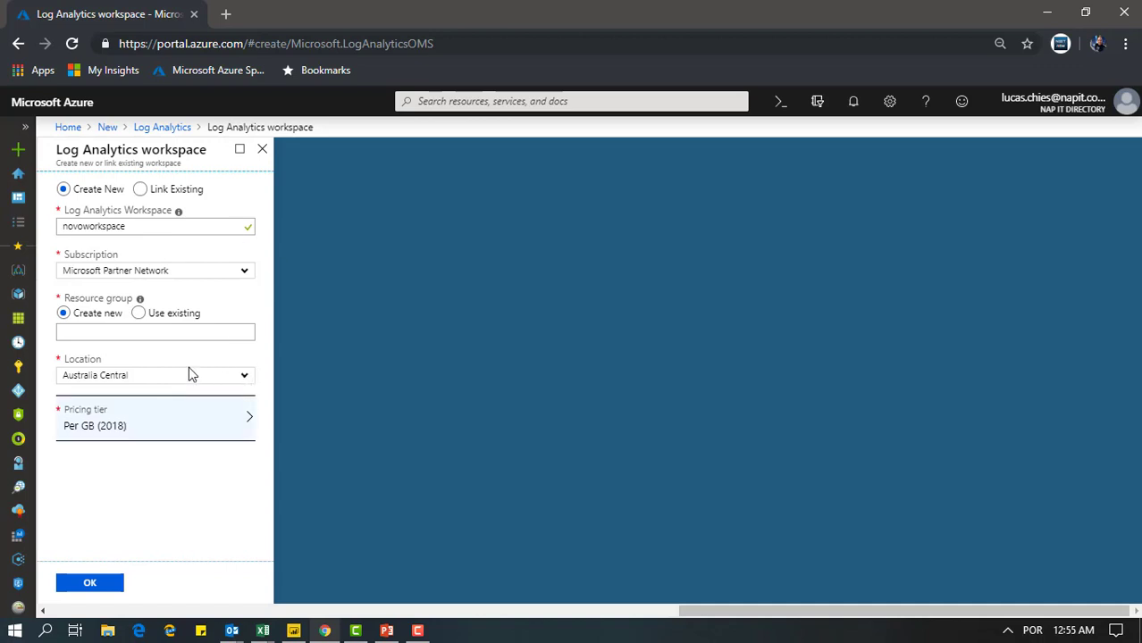
# Review the pricing tiers offered for the new workspace without changing the selection
pyautogui.click(187, 428)
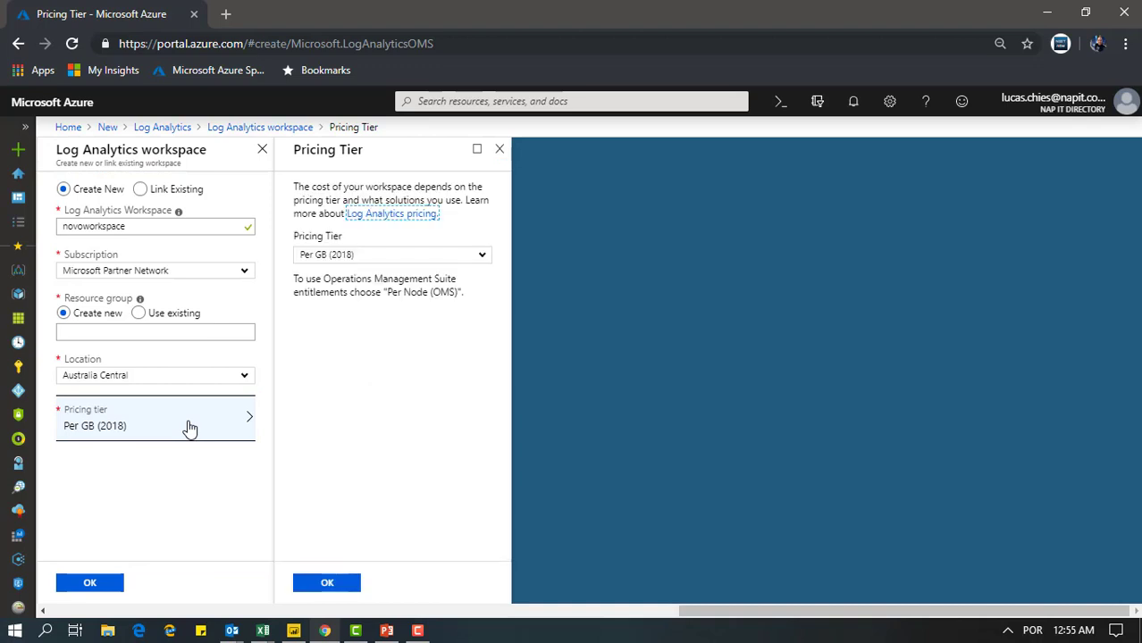
pyautogui.click(484, 257)
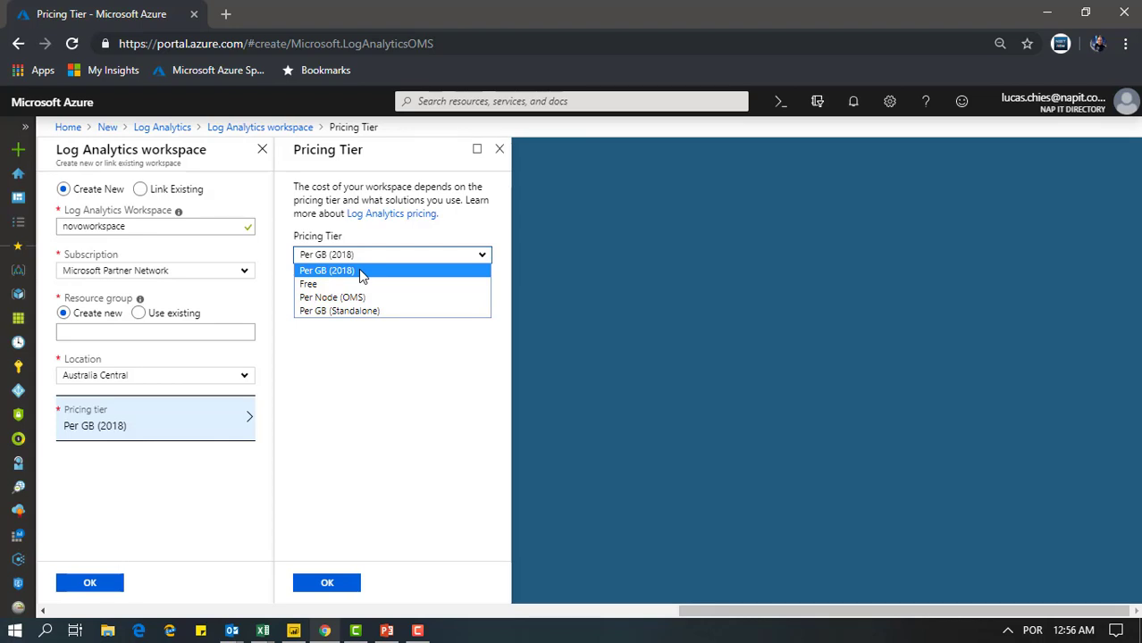
pyautogui.click(500, 149)
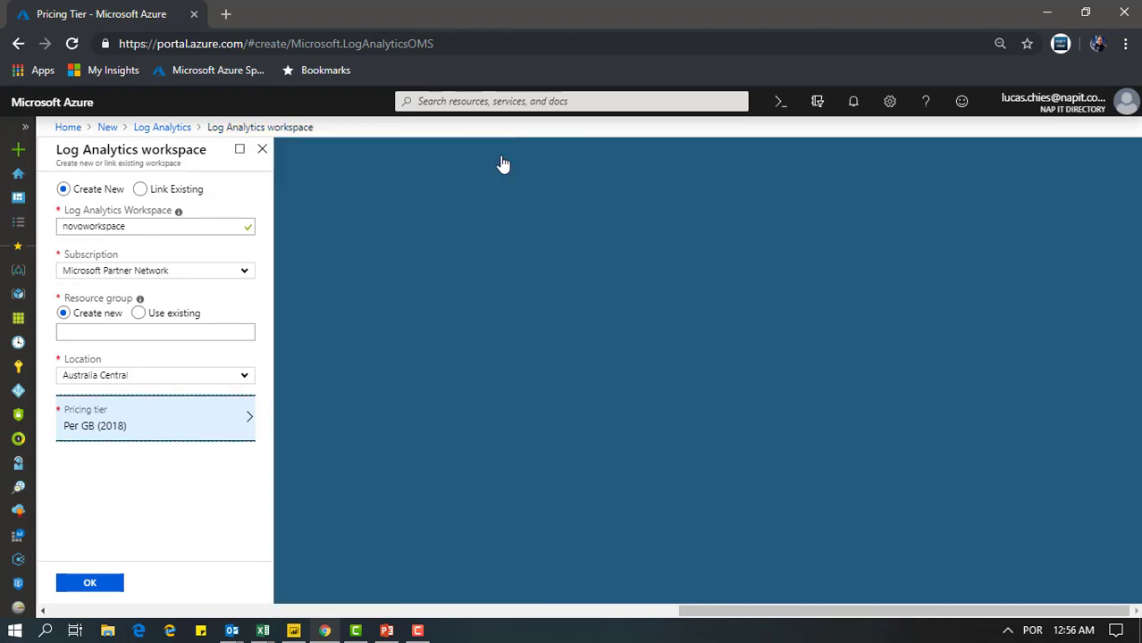
# Discard the unsaved workspace form and leave the resource creation pages for the portal home
pyautogui.click(263, 150)
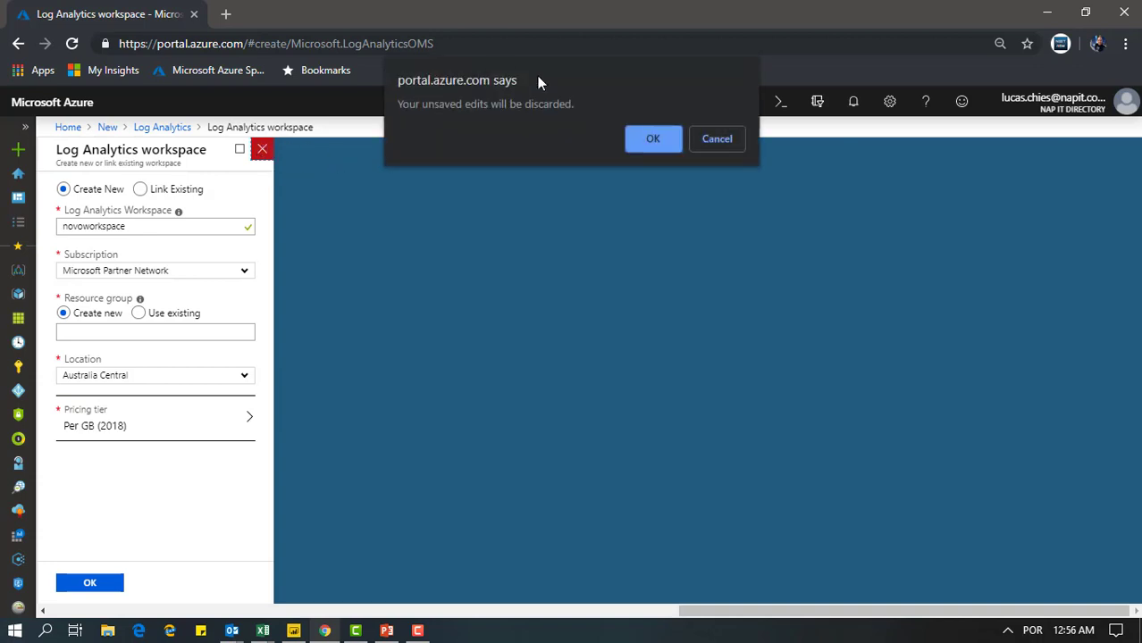
pyautogui.click(639, 140)
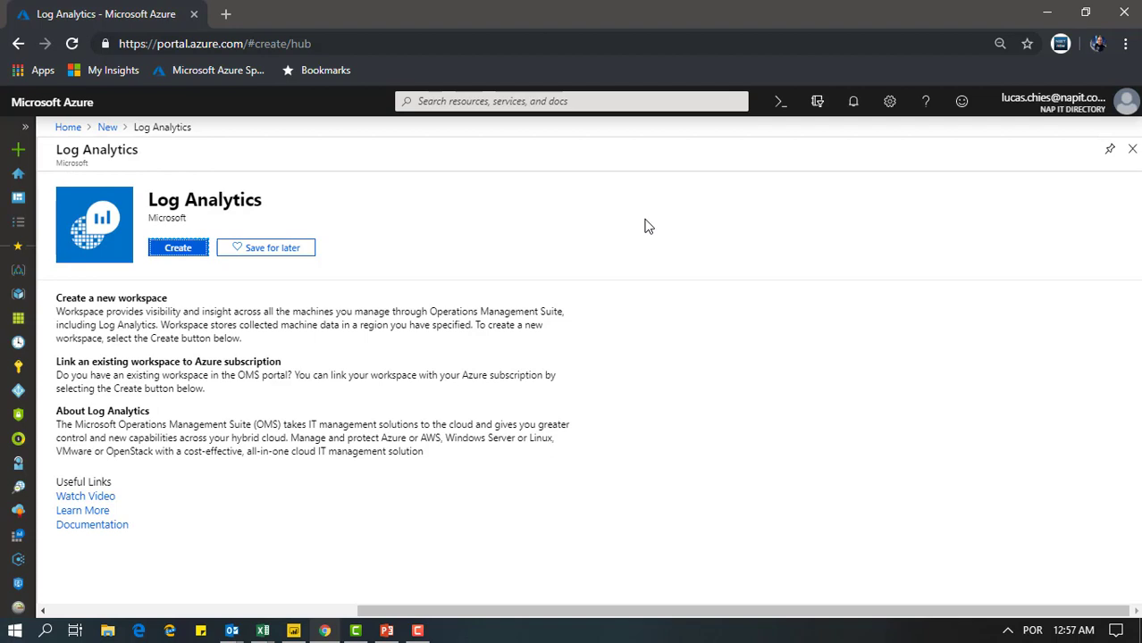
pyautogui.click(107, 128)
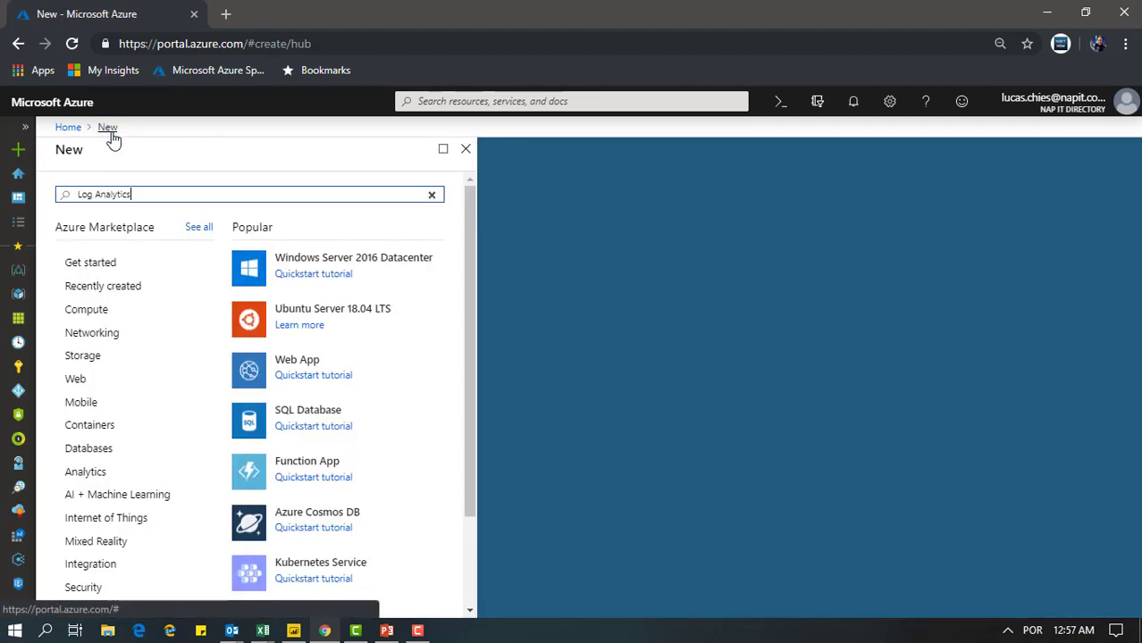
pyautogui.click(466, 148)
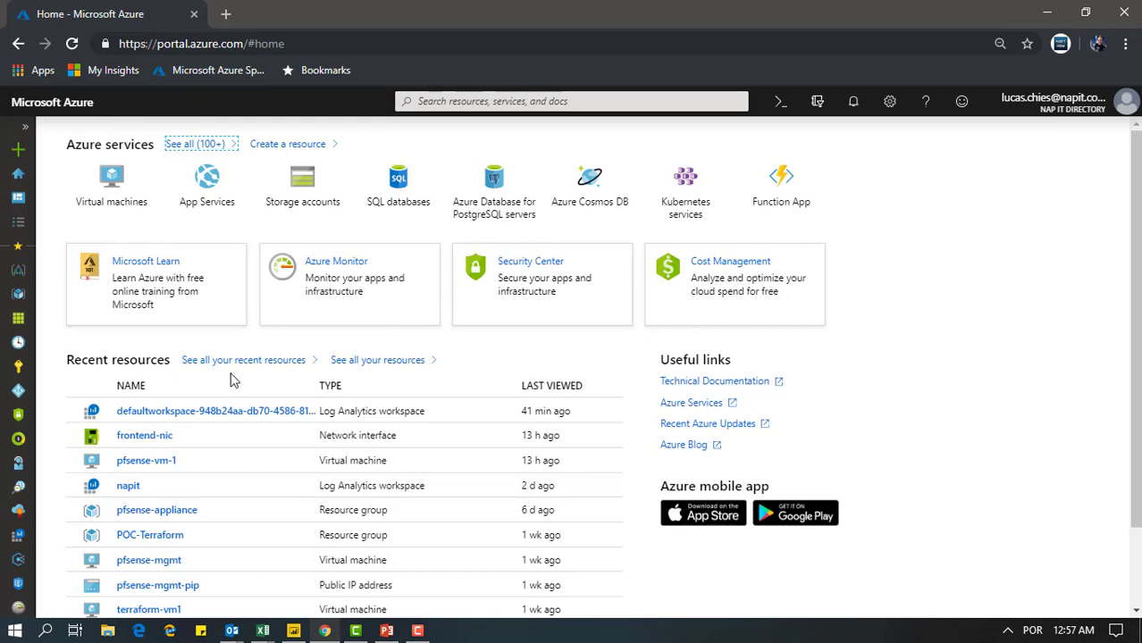
# Open the default Log Analytics workspace from the recent resources, collapse its Essentials section and look over the getting-started overview
pyautogui.click(218, 412)
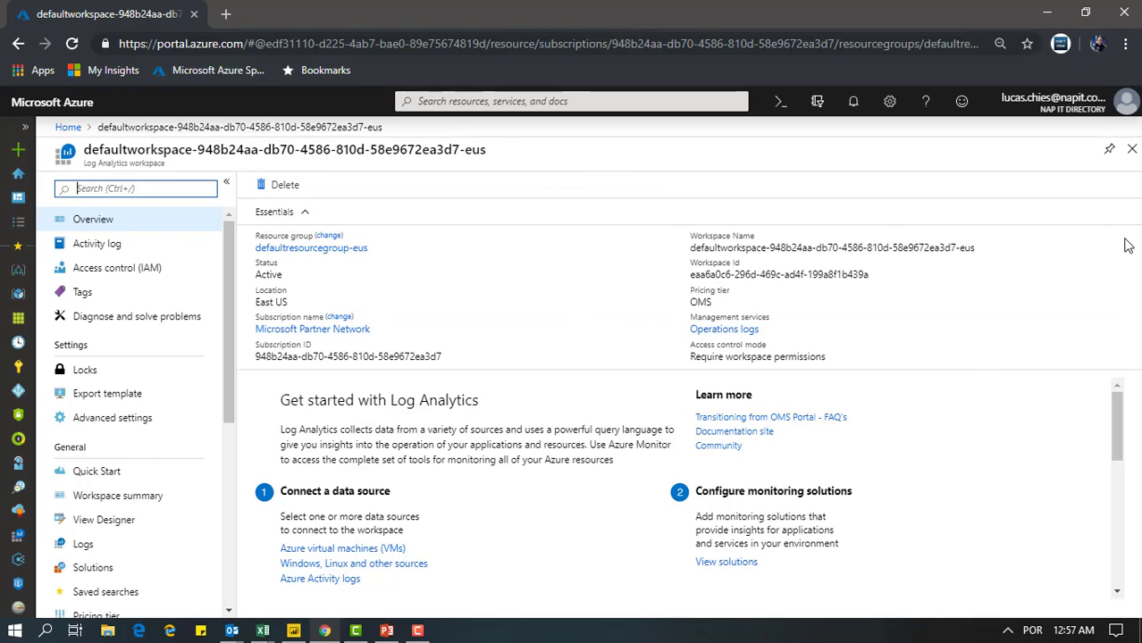
pyautogui.click(302, 213)
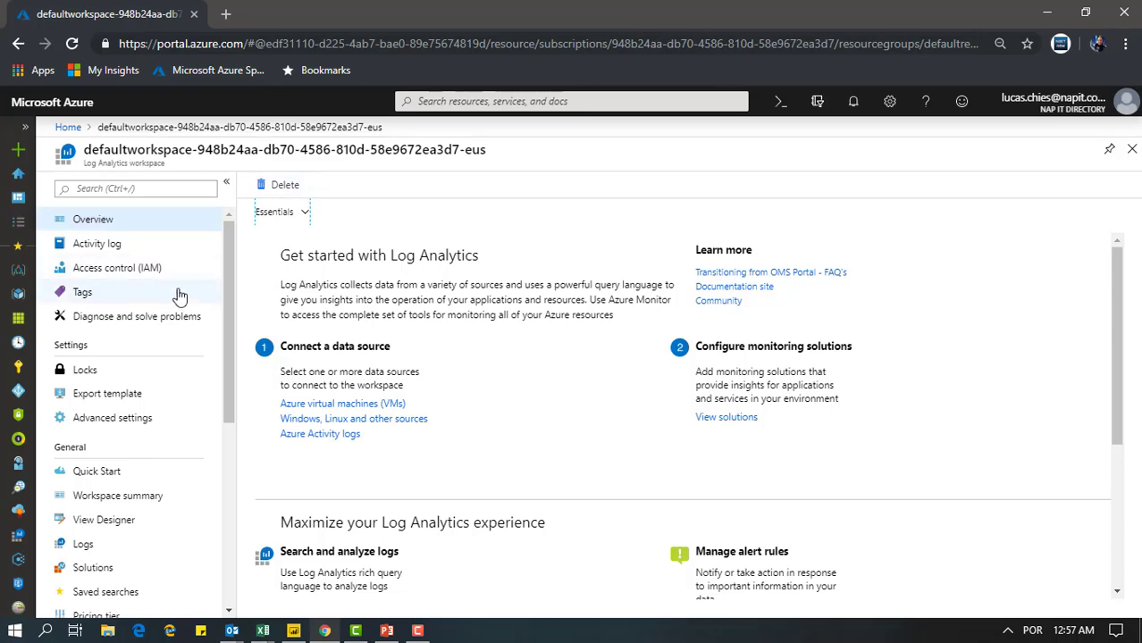
pyautogui.scroll(-1, 275, 286)
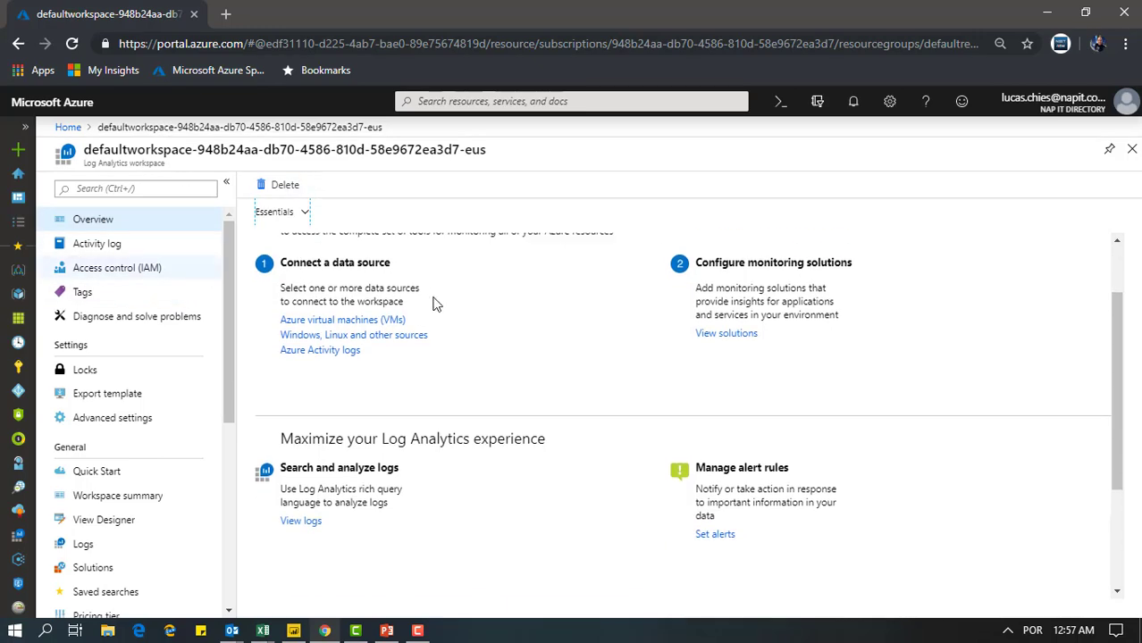
pyautogui.scroll(1, 438, 300)
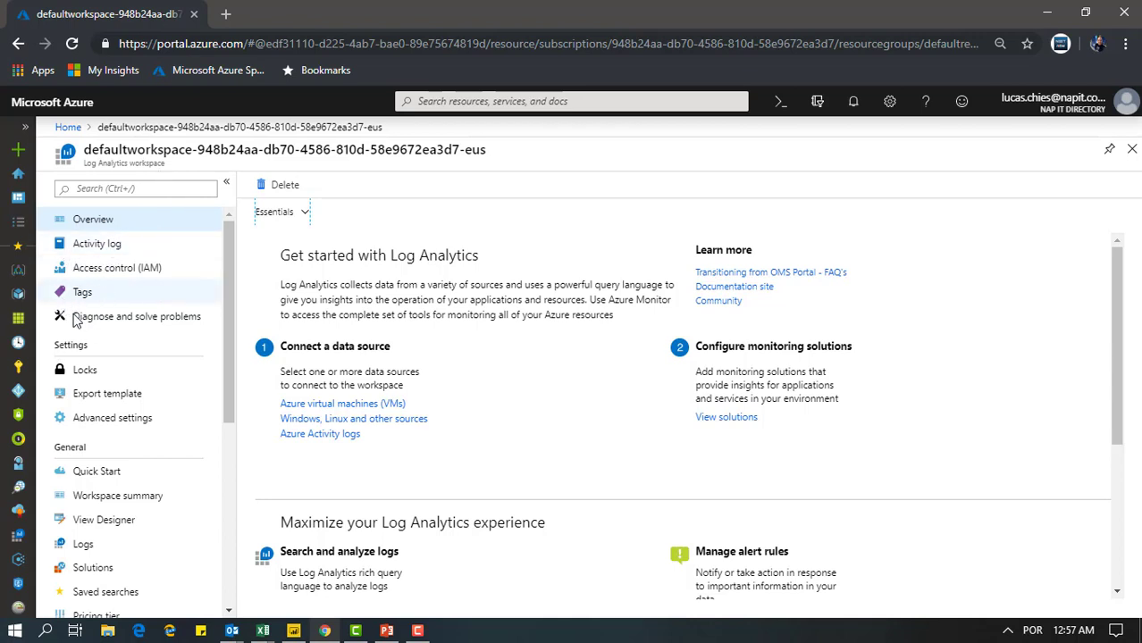
# Open the workspace's advanced settings and examine the connected sources for Windows Servers, Linux Servers, Azure Storage and System Center
pyautogui.scroll(-1, 139, 342)
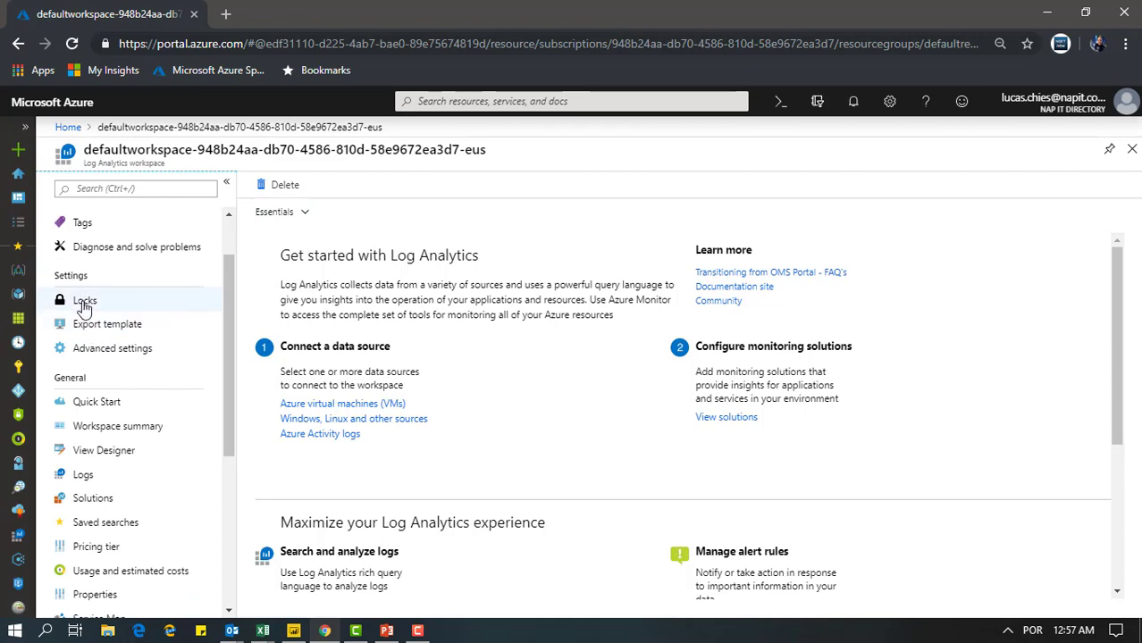
pyautogui.click(134, 350)
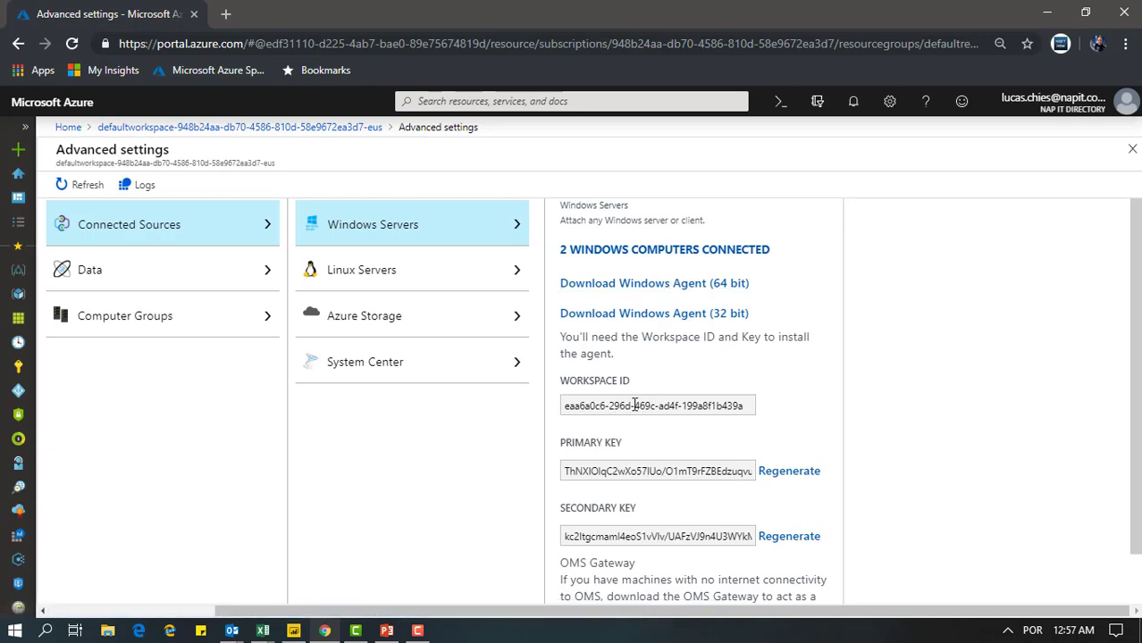
pyautogui.scroll(-1, 706, 431)
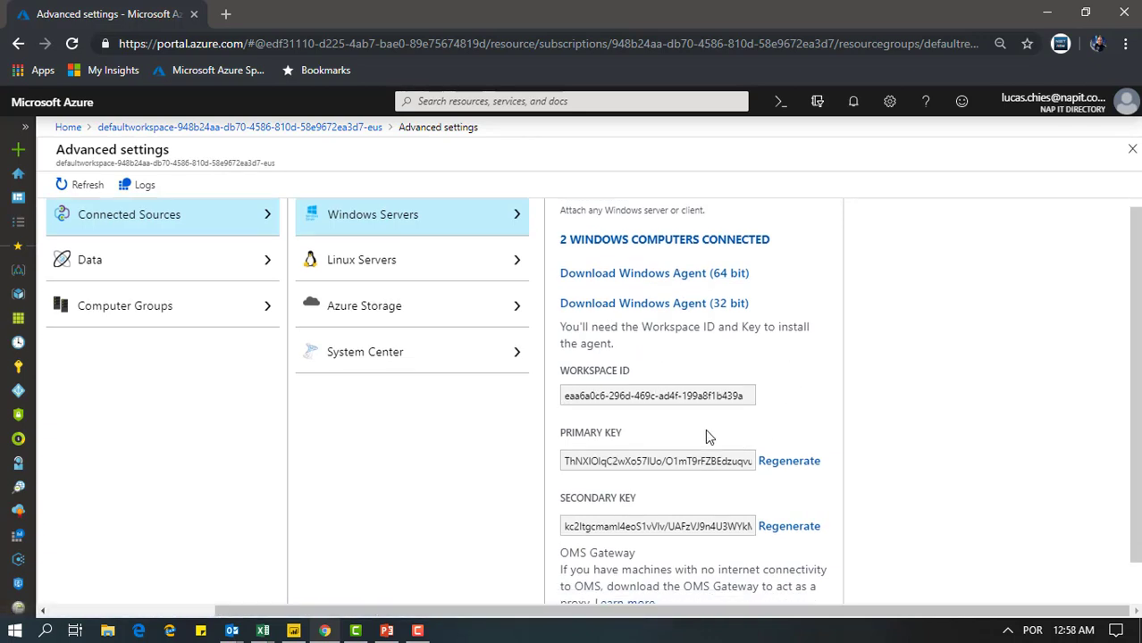
pyautogui.scroll(1, 635, 415)
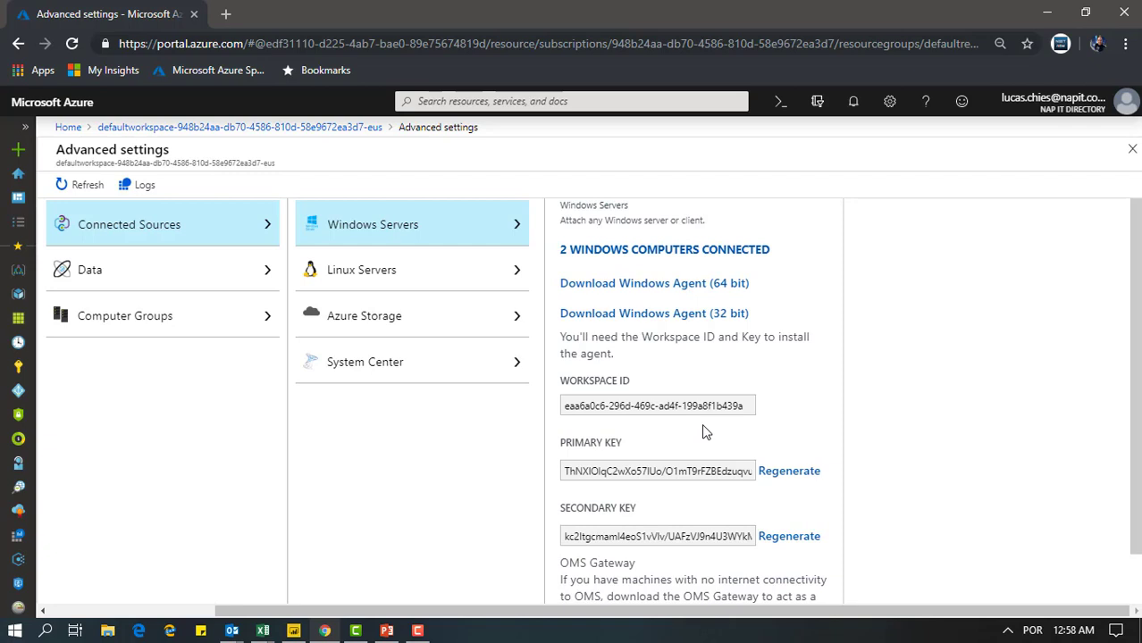
pyautogui.click(451, 279)
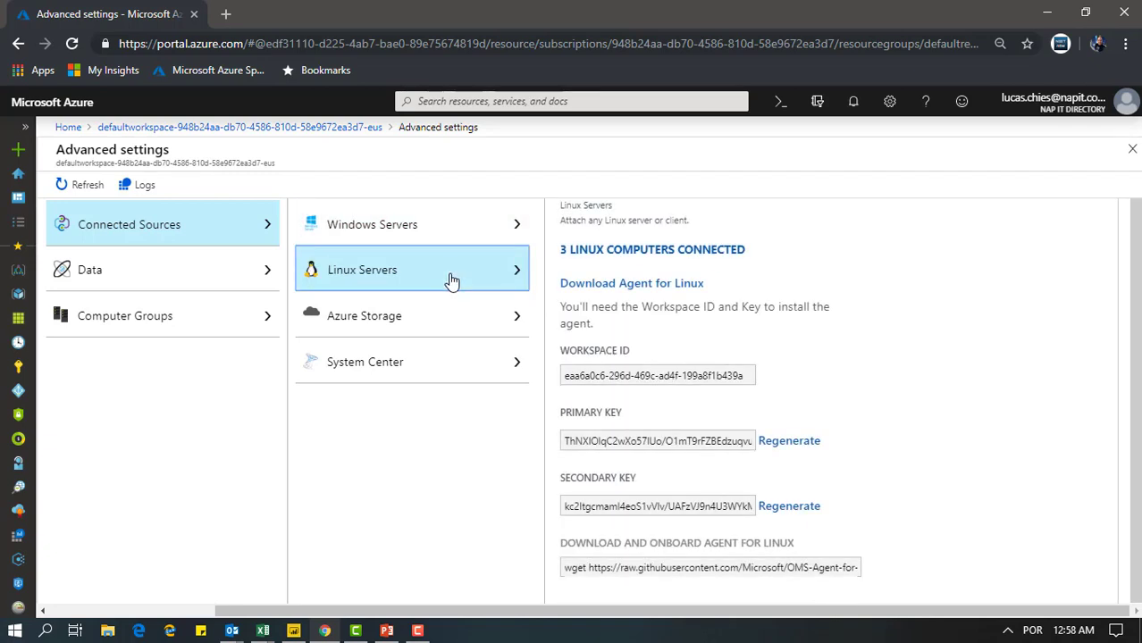
pyautogui.click(453, 331)
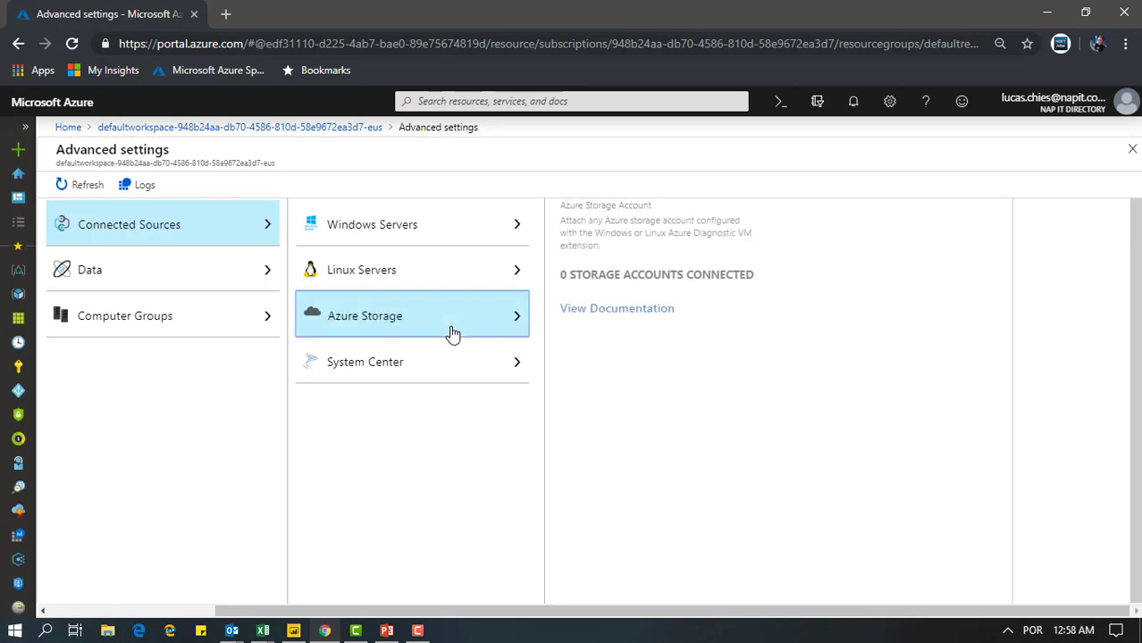
pyautogui.click(436, 377)
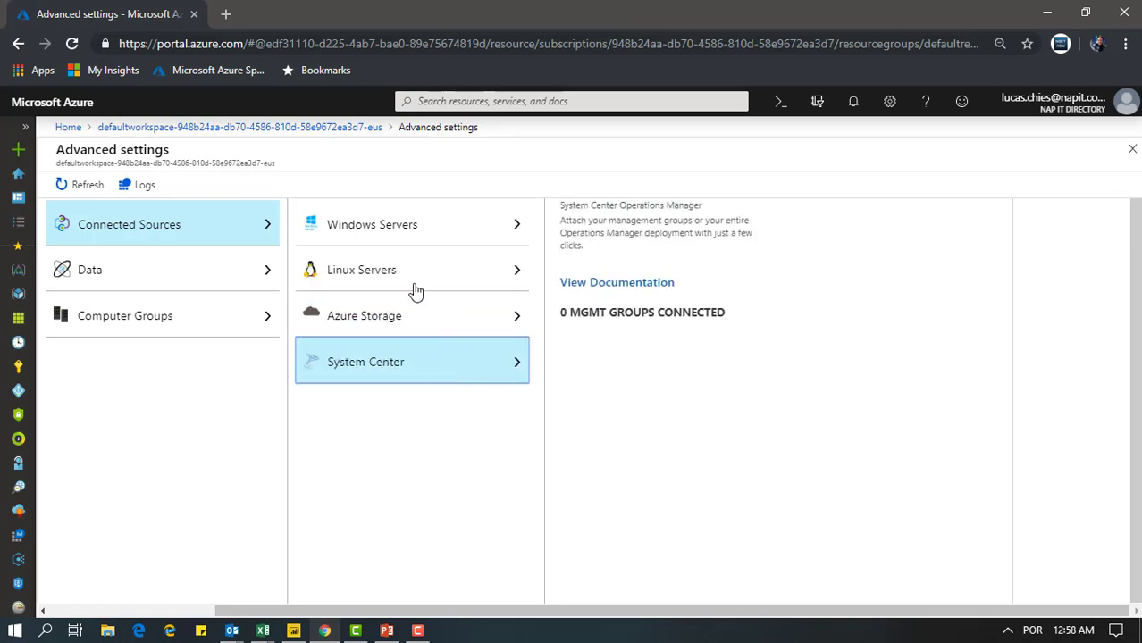
# In the Data settings, add Microsoft-Windows-Audio/CaptureMonitor to the collected Windows event logs and remove it again
pyautogui.click(242, 285)
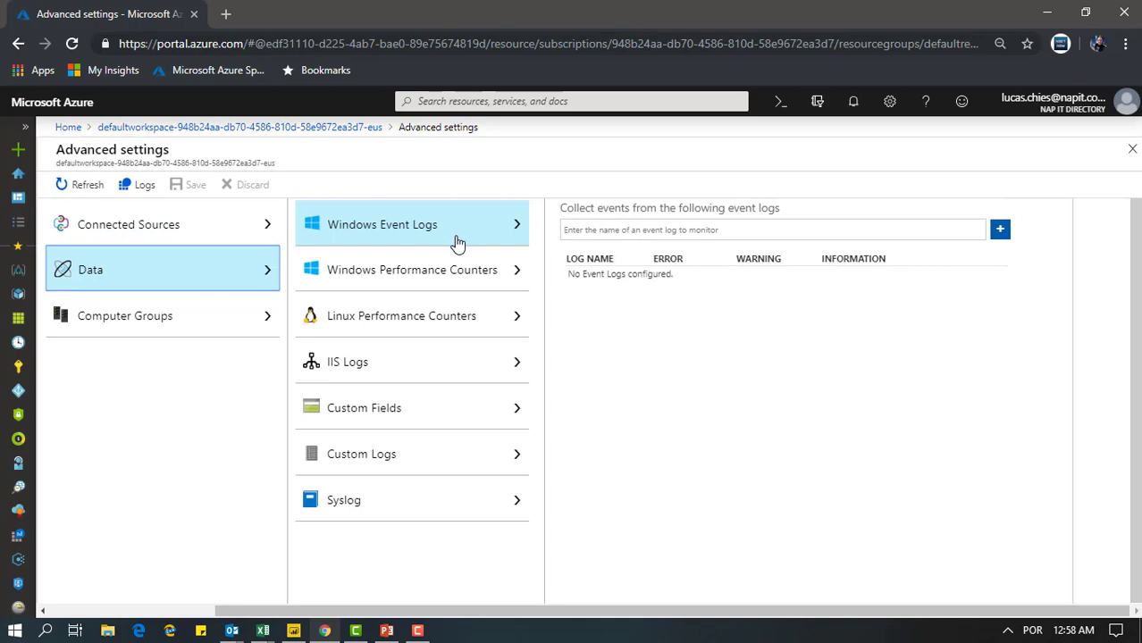
pyautogui.click(718, 229)
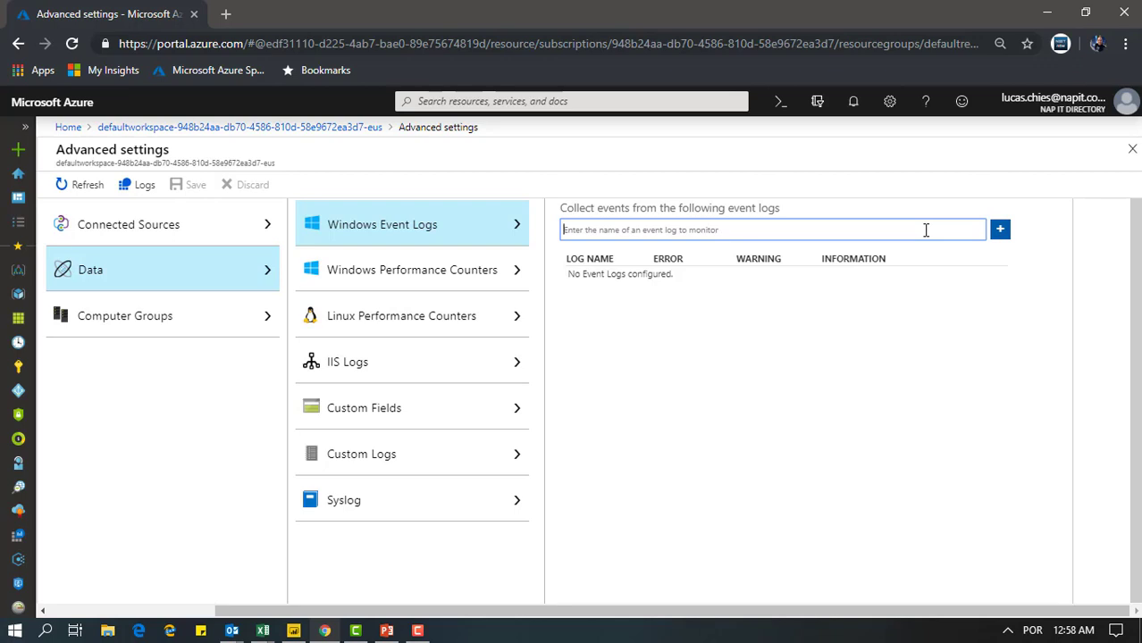
pyautogui.write('window')
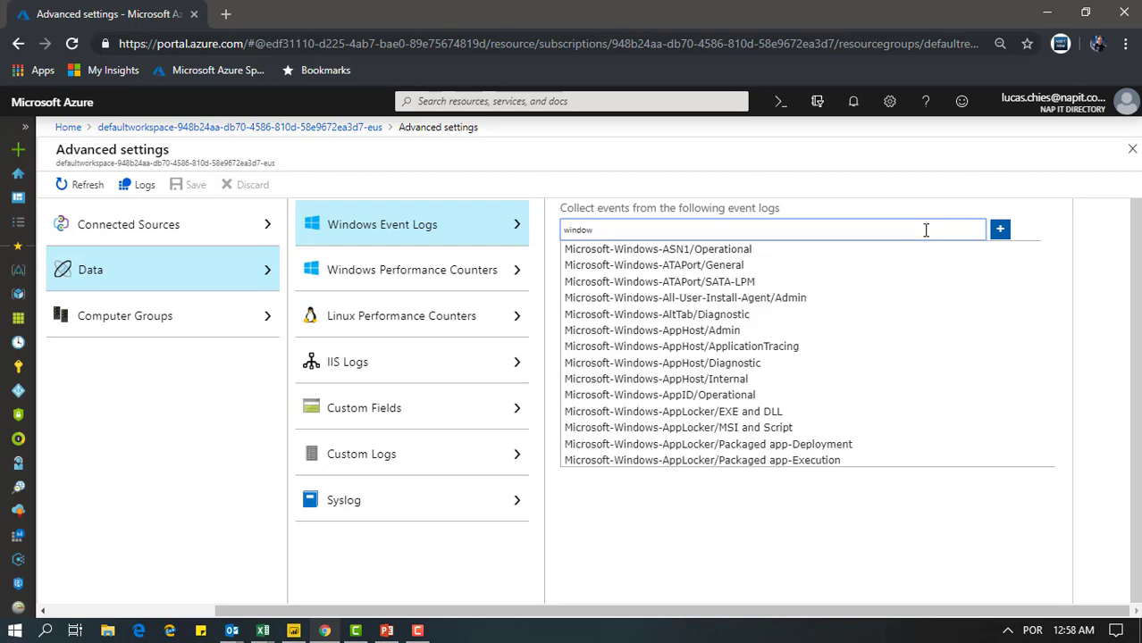
pyautogui.scroll(-6, 706, 314)
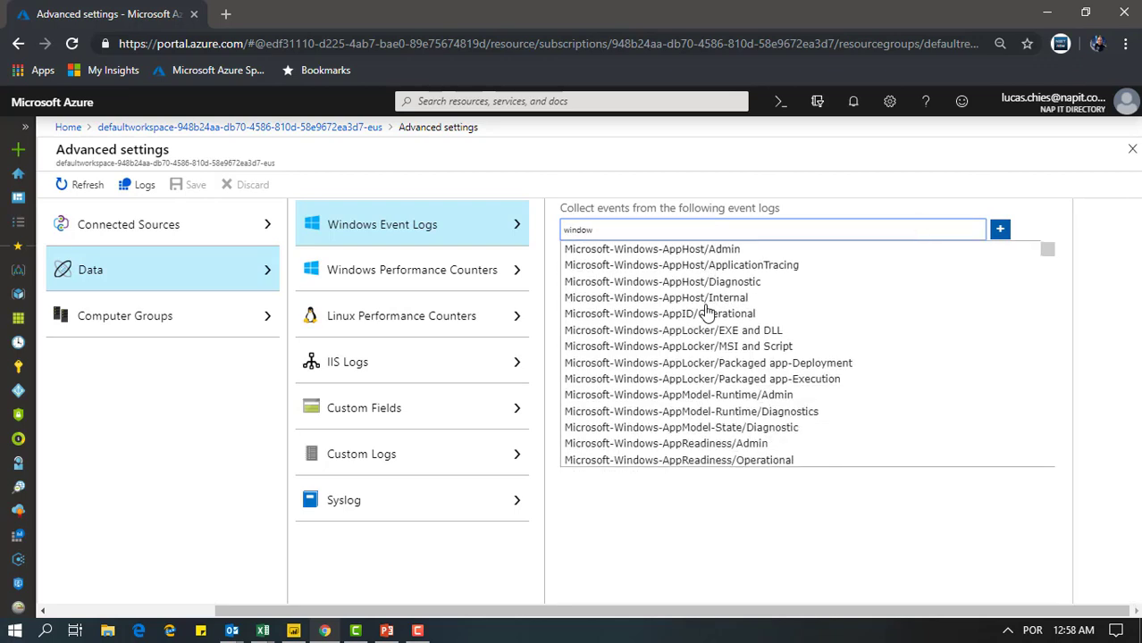
pyautogui.scroll(-3, 755, 322)
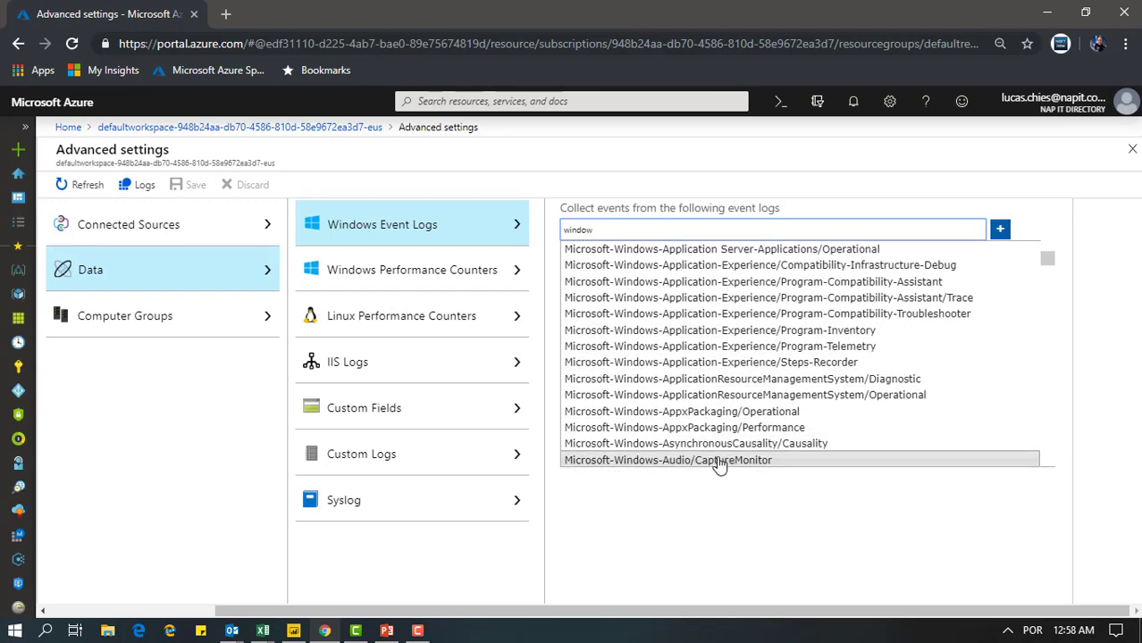
pyautogui.click(725, 461)
pyautogui.click(1000, 230)
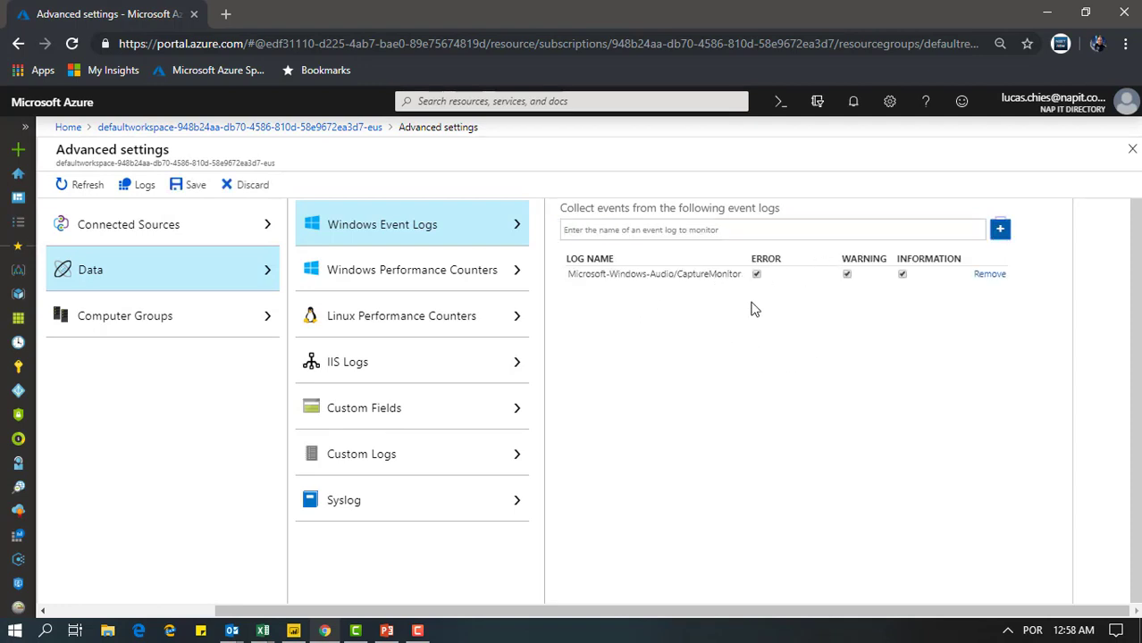
pyautogui.click(987, 279)
# Examine the list of collected Windows performance counters and their sample intervals
pyautogui.click(395, 272)
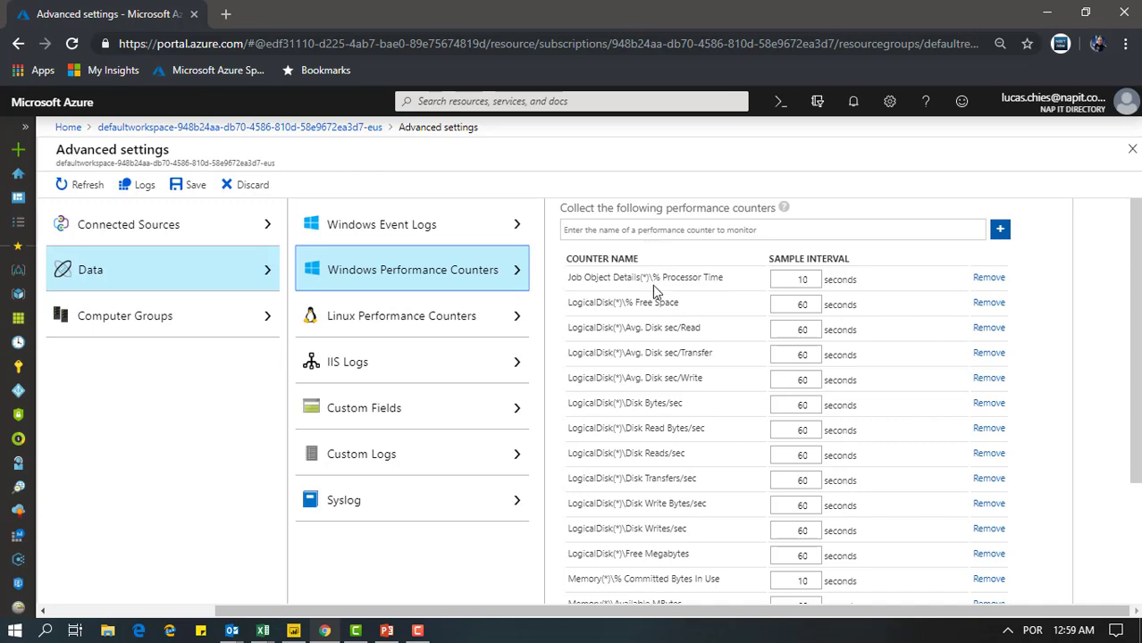
pyautogui.scroll(-4, 594, 340)
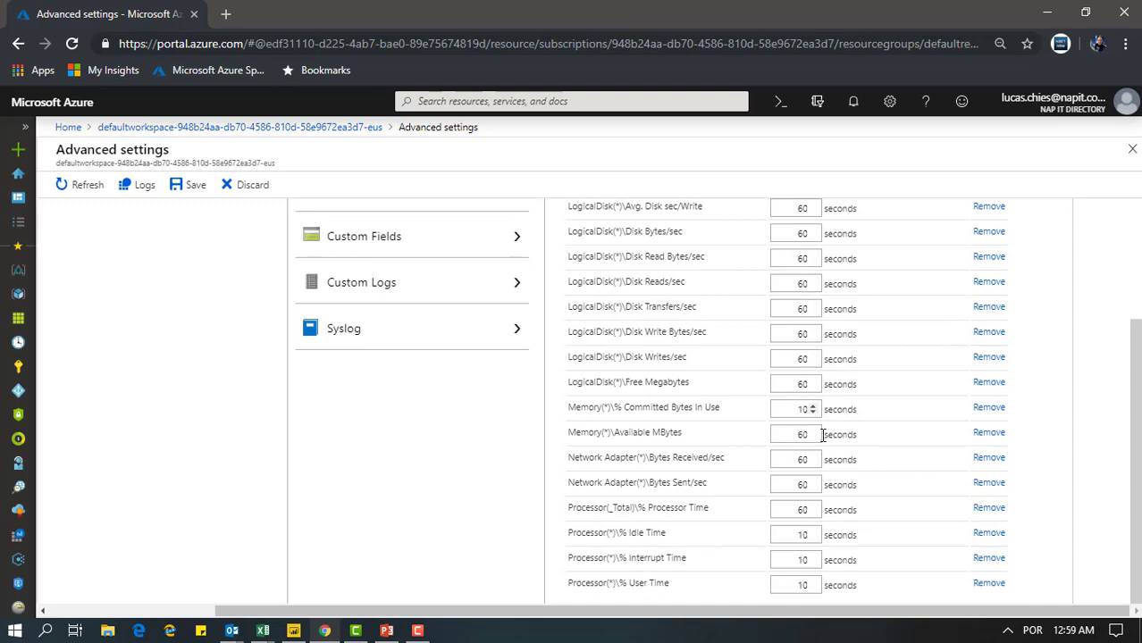
pyautogui.scroll(2, 864, 363)
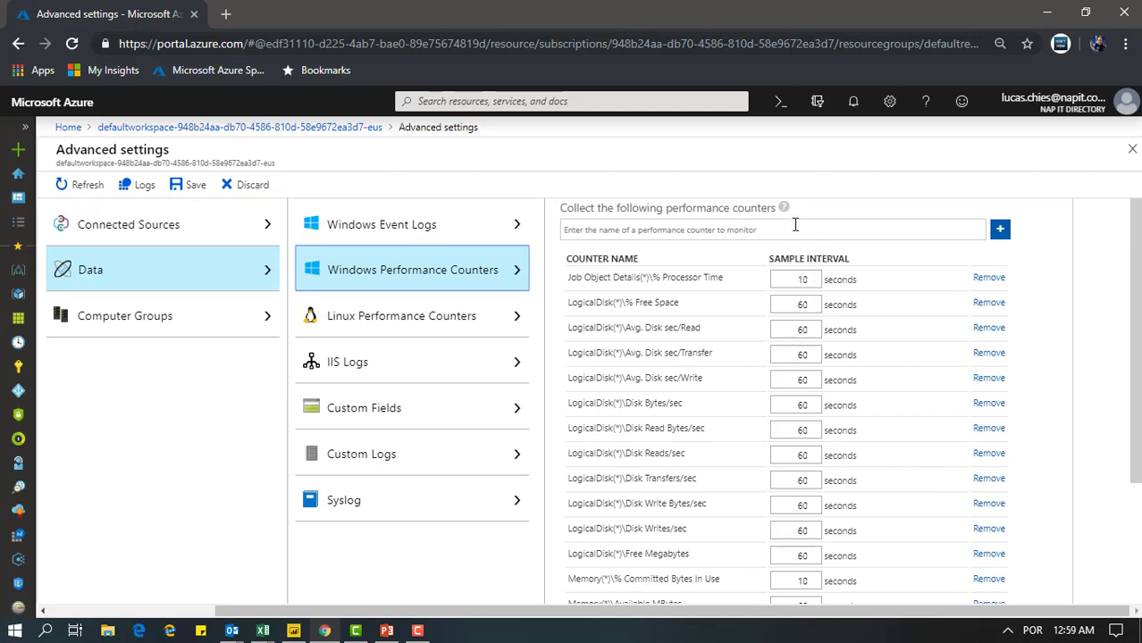
# Search the available Windows performance counters for "processor" and browse the suggestions without adding one
pyautogui.click(697, 235)
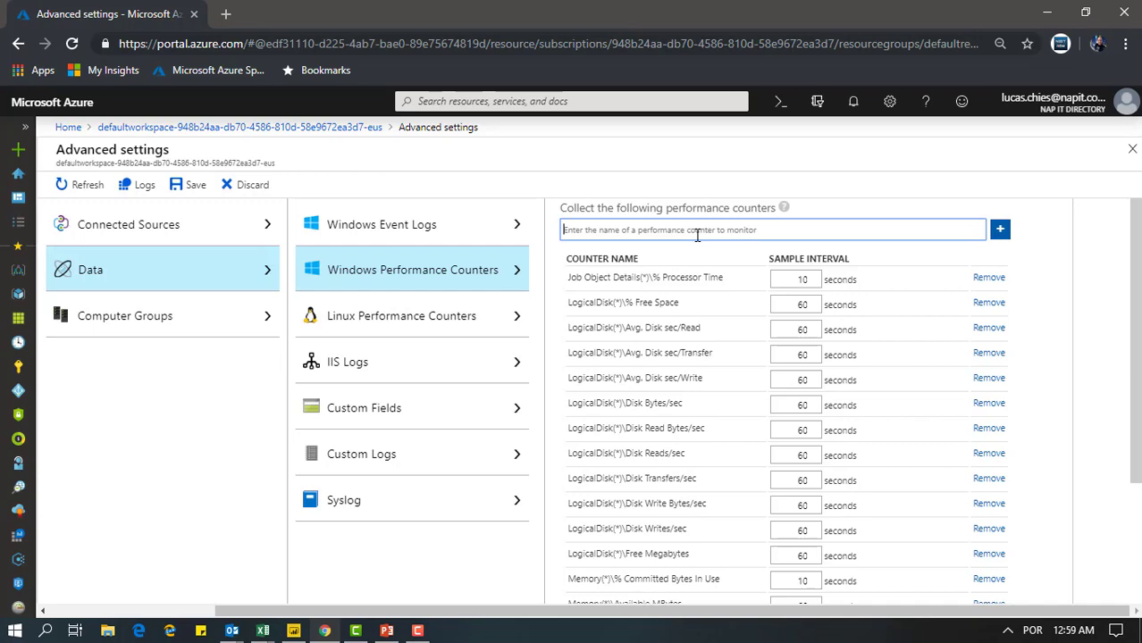
pyautogui.write('p')
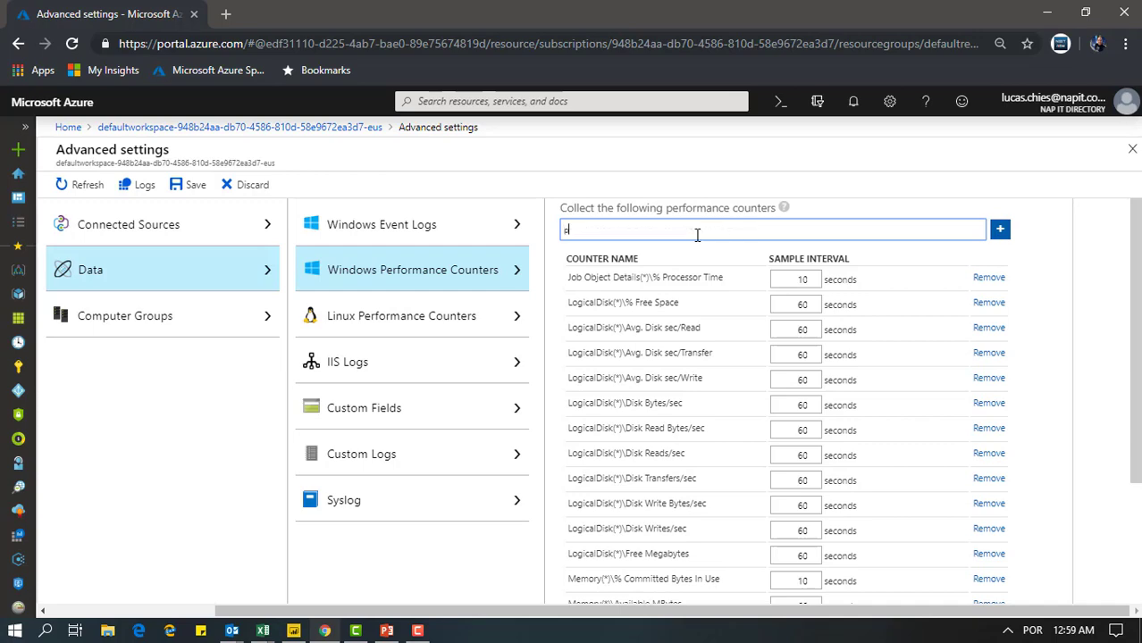
pyautogui.write('rocessor')
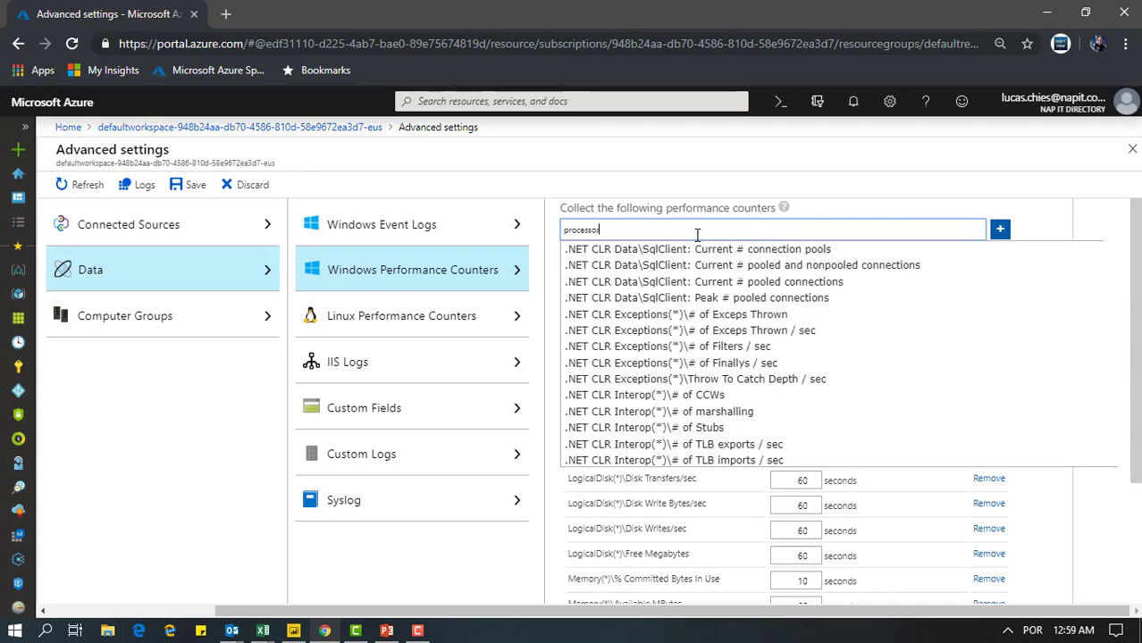
pyautogui.scroll(-5, 724, 277)
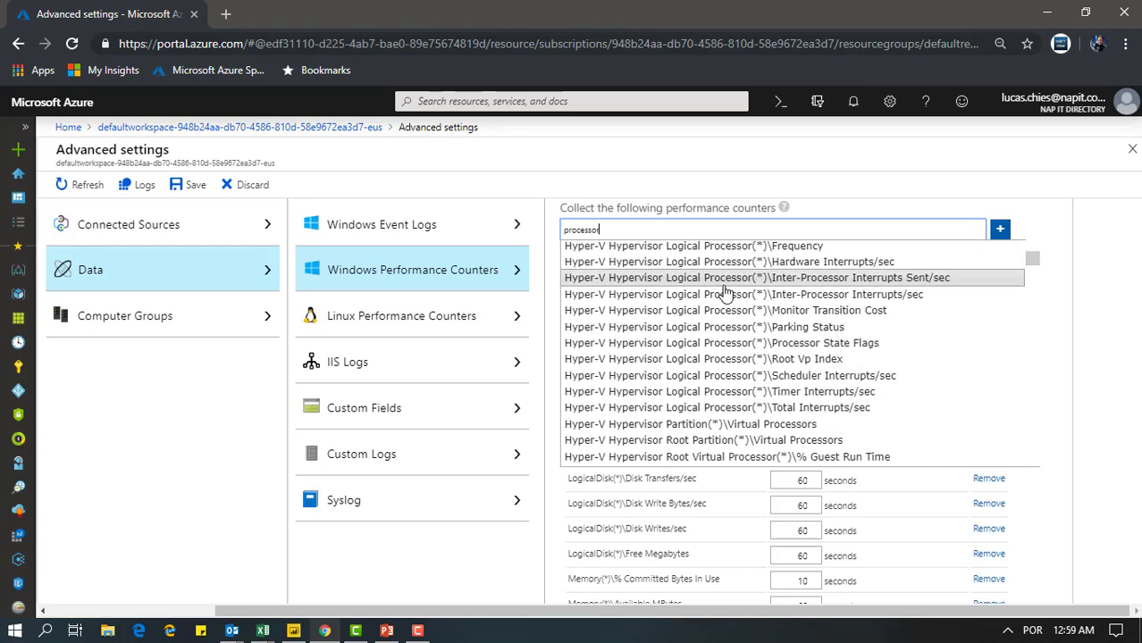
pyautogui.scroll(-2, 722, 303)
pyautogui.scroll(-3, 720, 307)
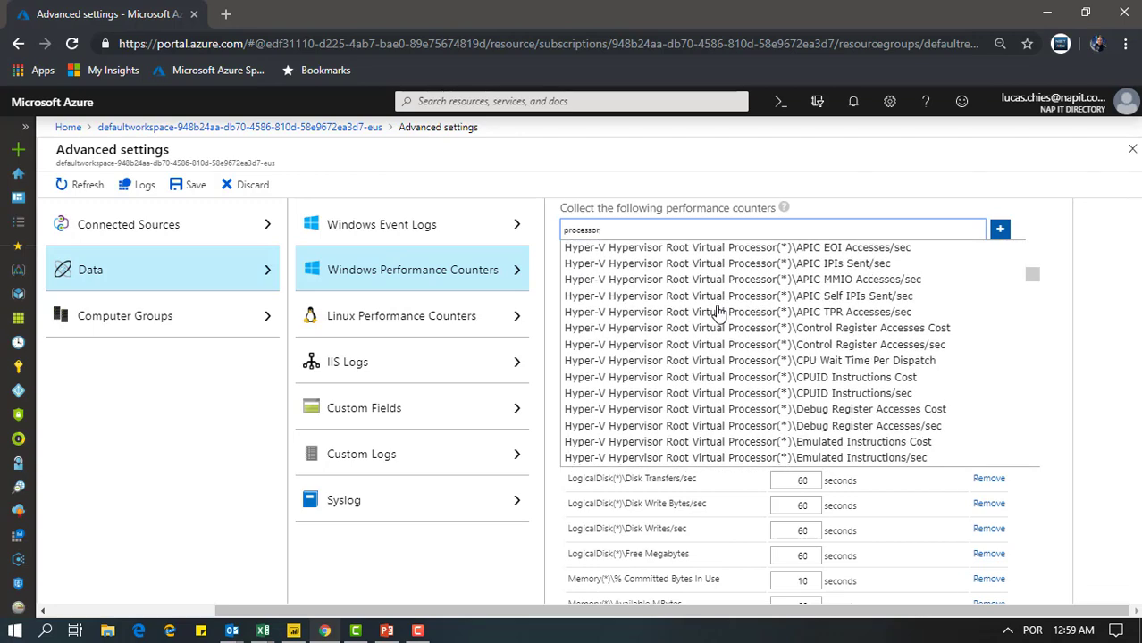
pyautogui.click(829, 200)
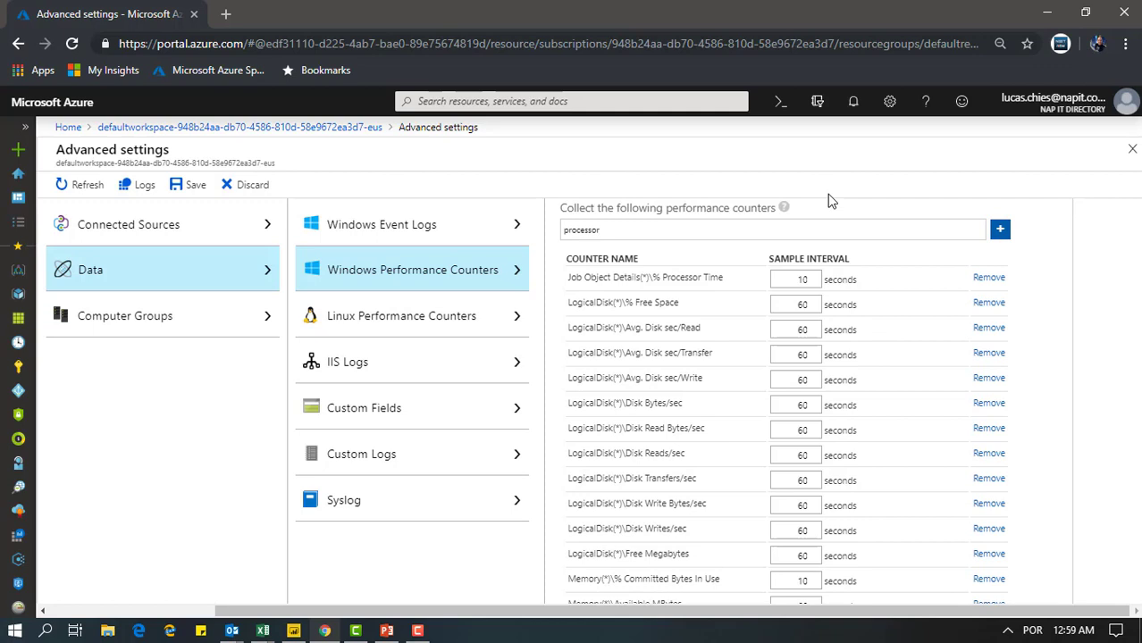
# Examine the data collection settings for Linux performance counters, IIS logs, custom fields, custom logs and Syslog
pyautogui.click(394, 320)
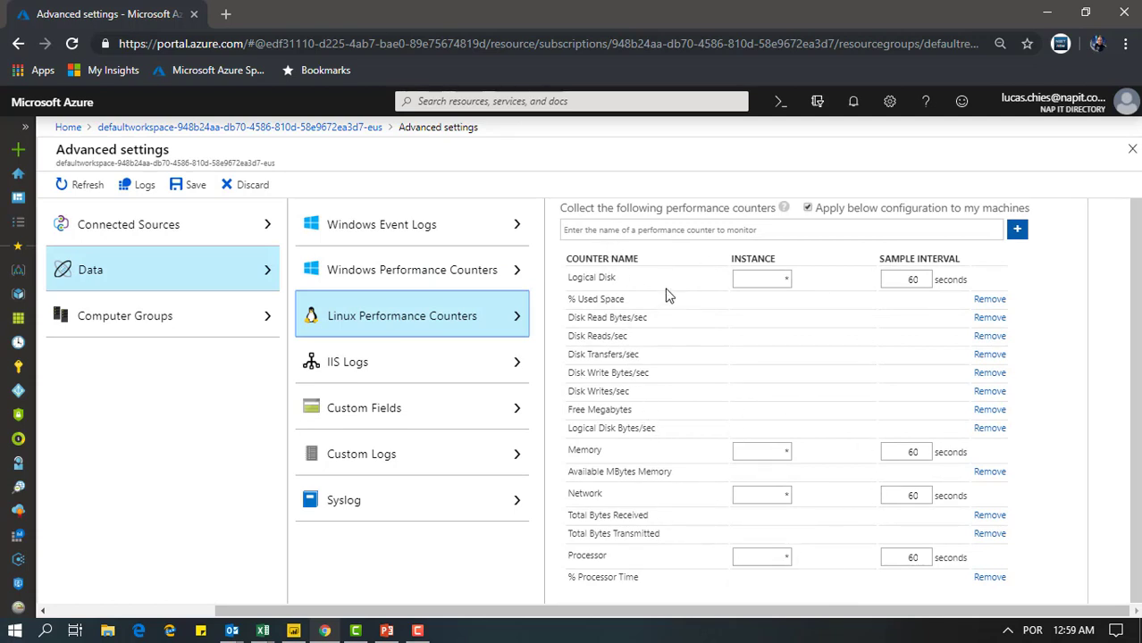
pyautogui.click(436, 371)
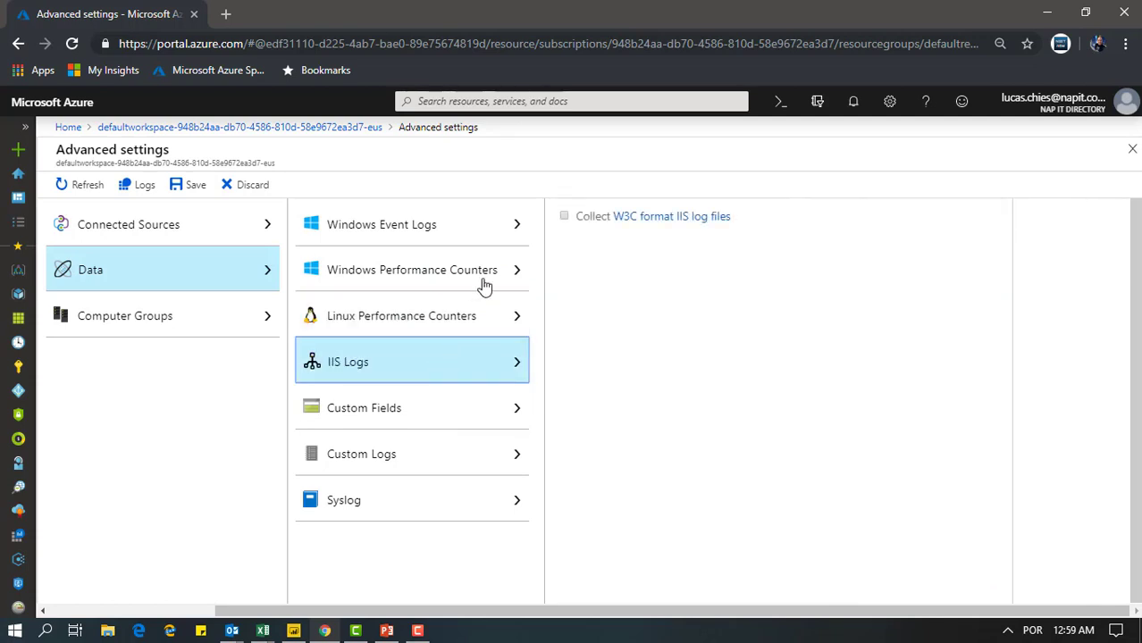
pyautogui.click(414, 418)
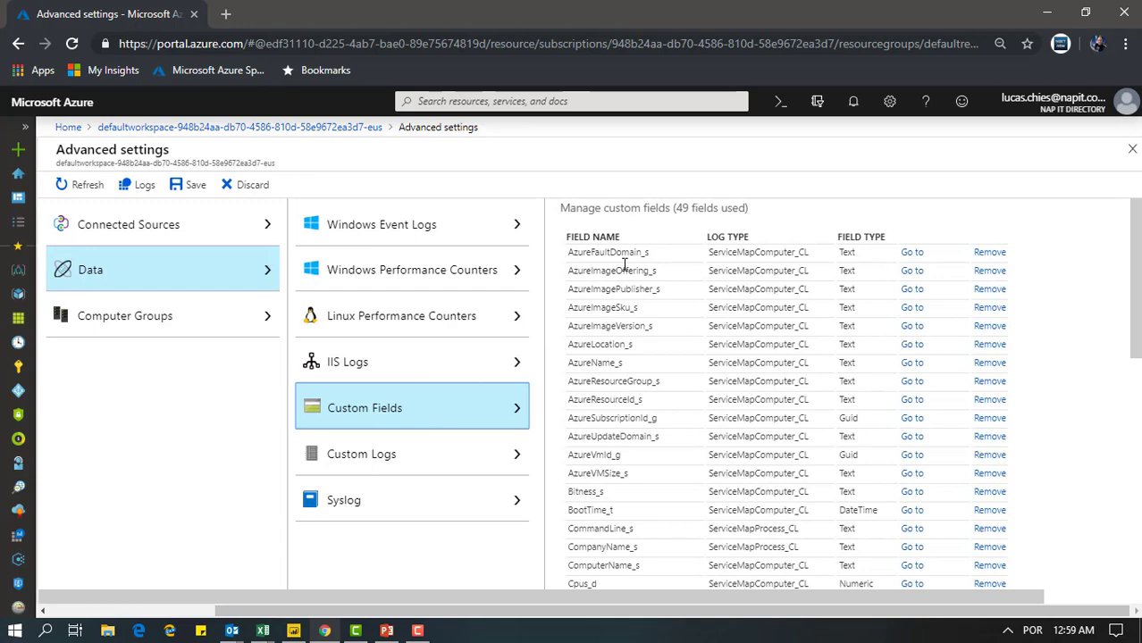
pyautogui.scroll(-2, 625, 256)
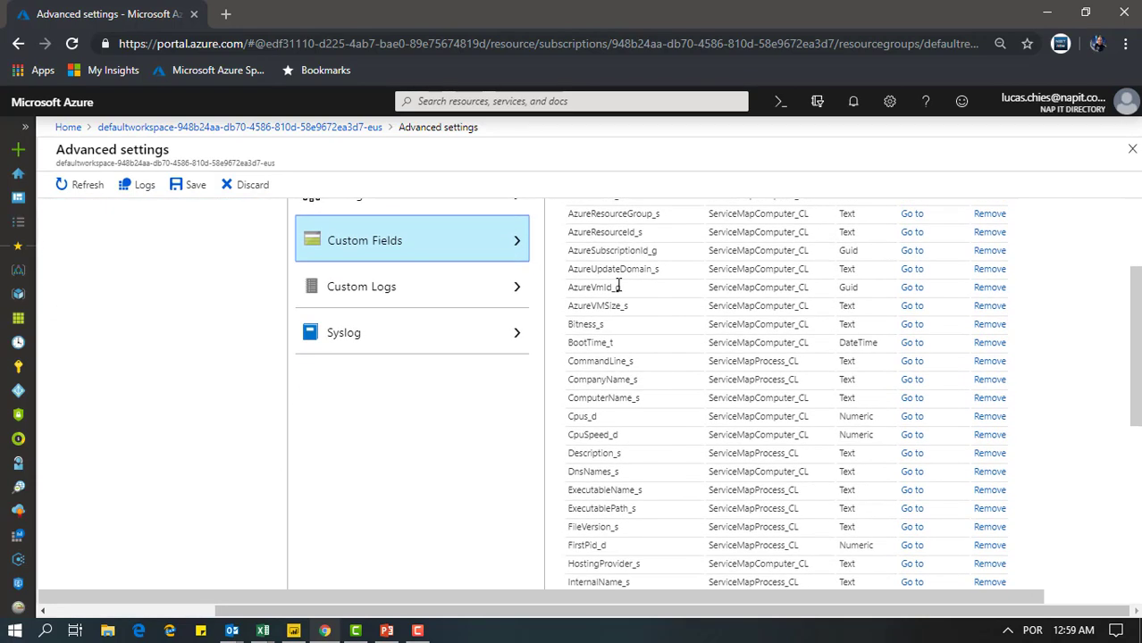
pyautogui.scroll(-2, 617, 286)
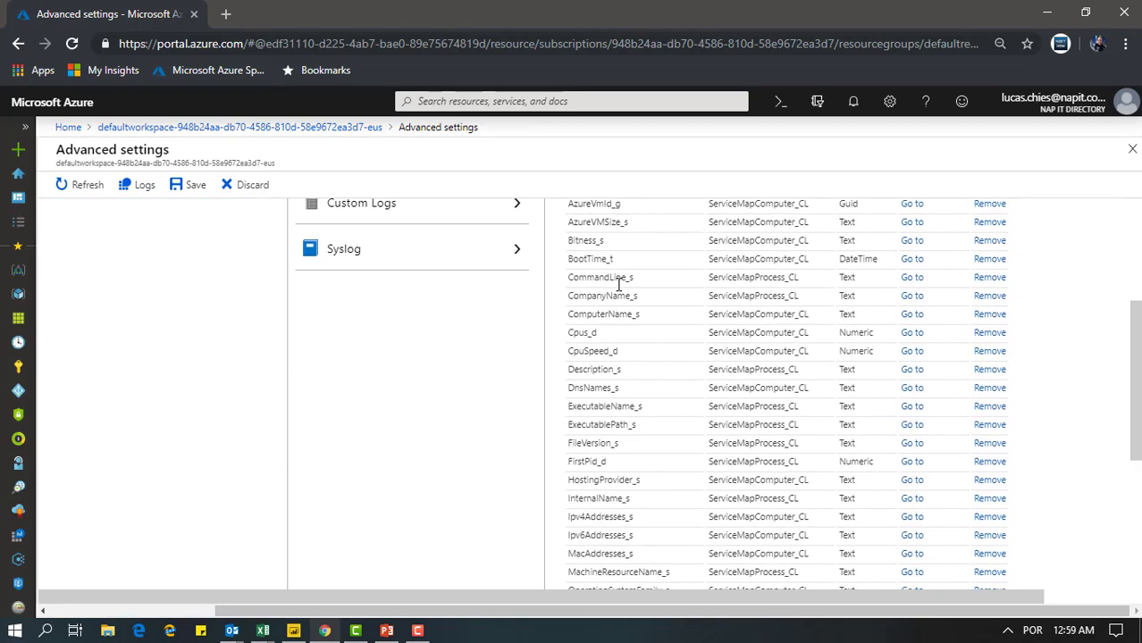
pyautogui.scroll(-1, 619, 286)
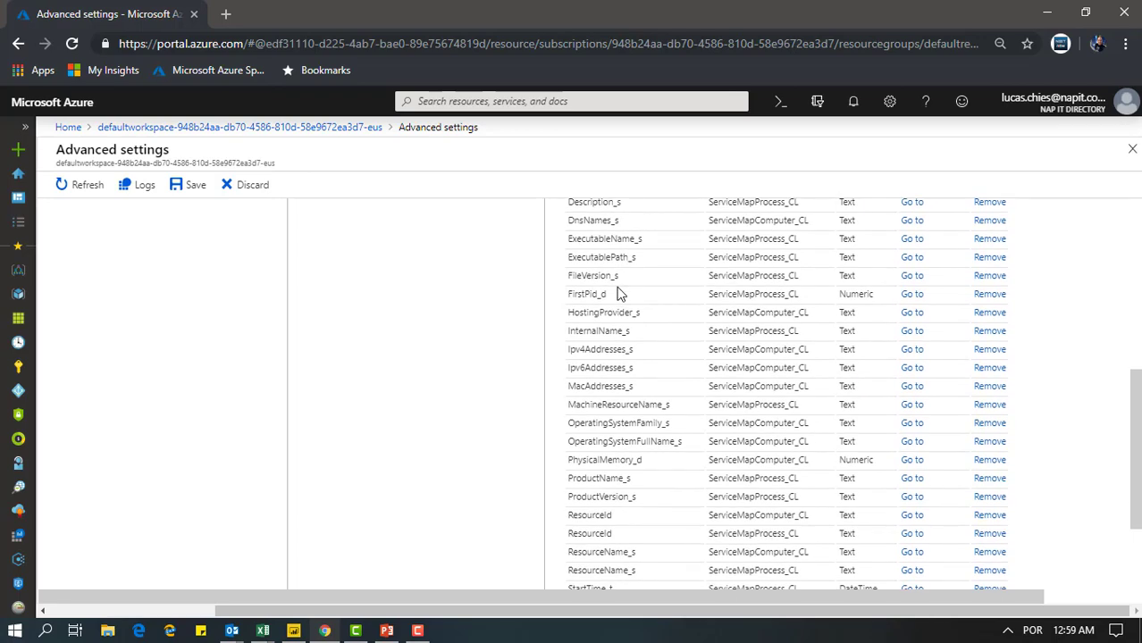
pyautogui.scroll(1, 619, 295)
pyautogui.scroll(5, 617, 295)
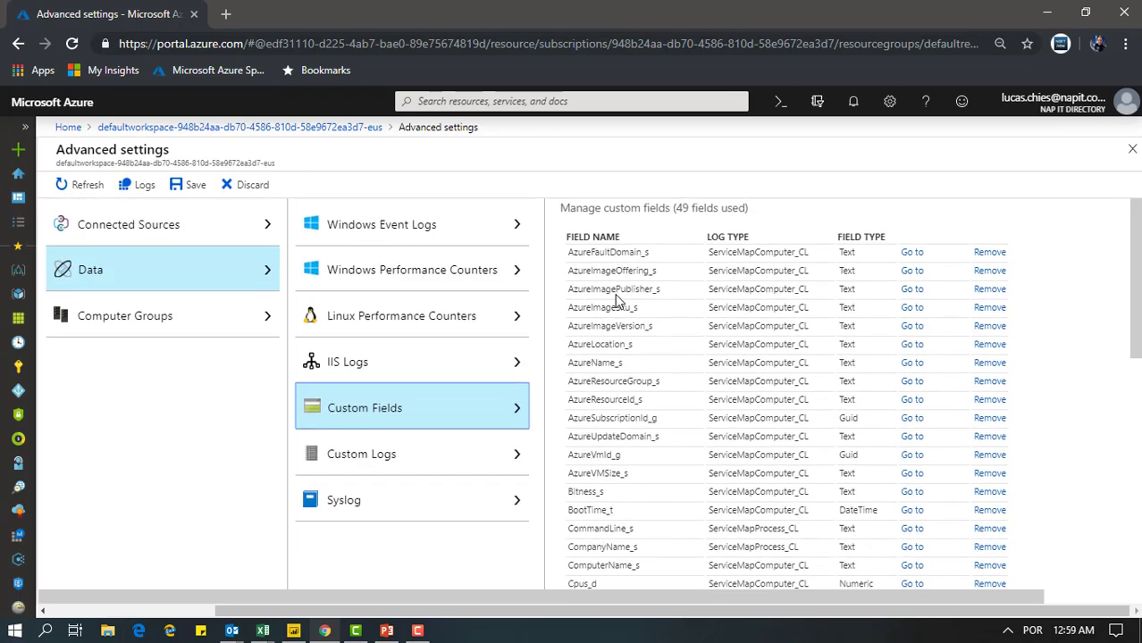
pyautogui.click(441, 460)
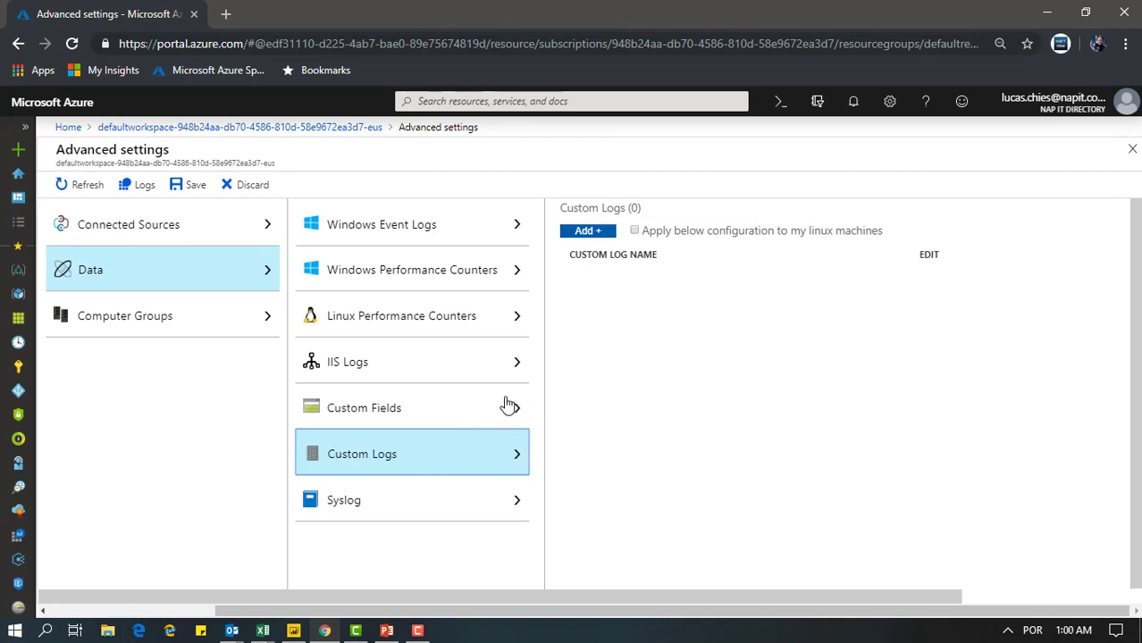
pyautogui.click(393, 493)
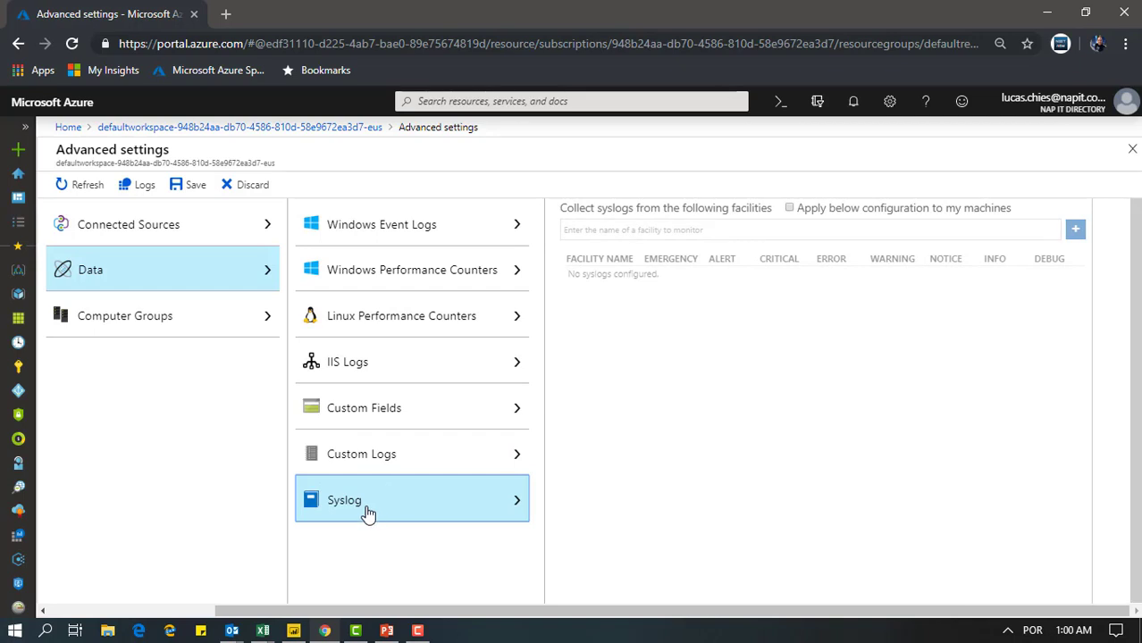
# Examine the computer group options for saved groups, Active Directory, WSUS and SCCM
pyautogui.click(156, 320)
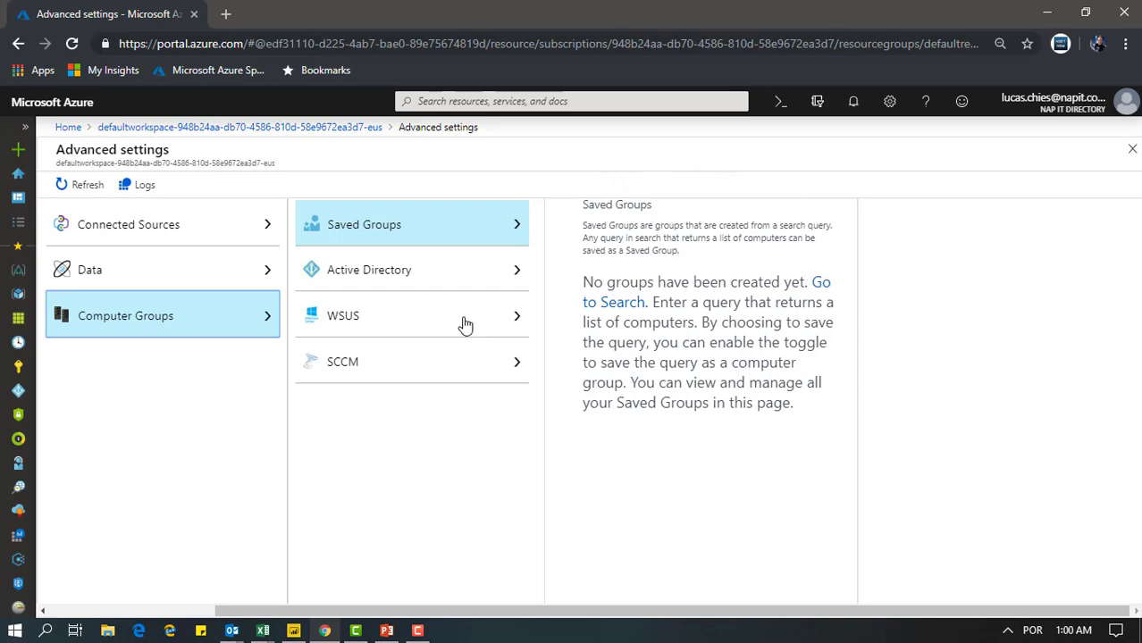
pyautogui.click(425, 281)
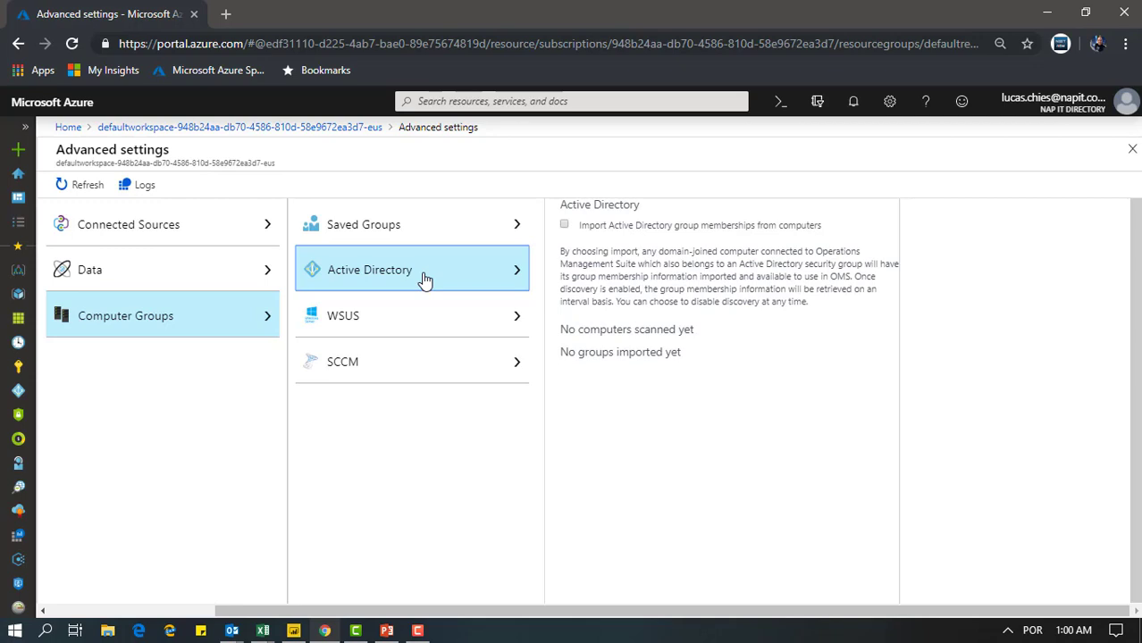
pyautogui.click(453, 323)
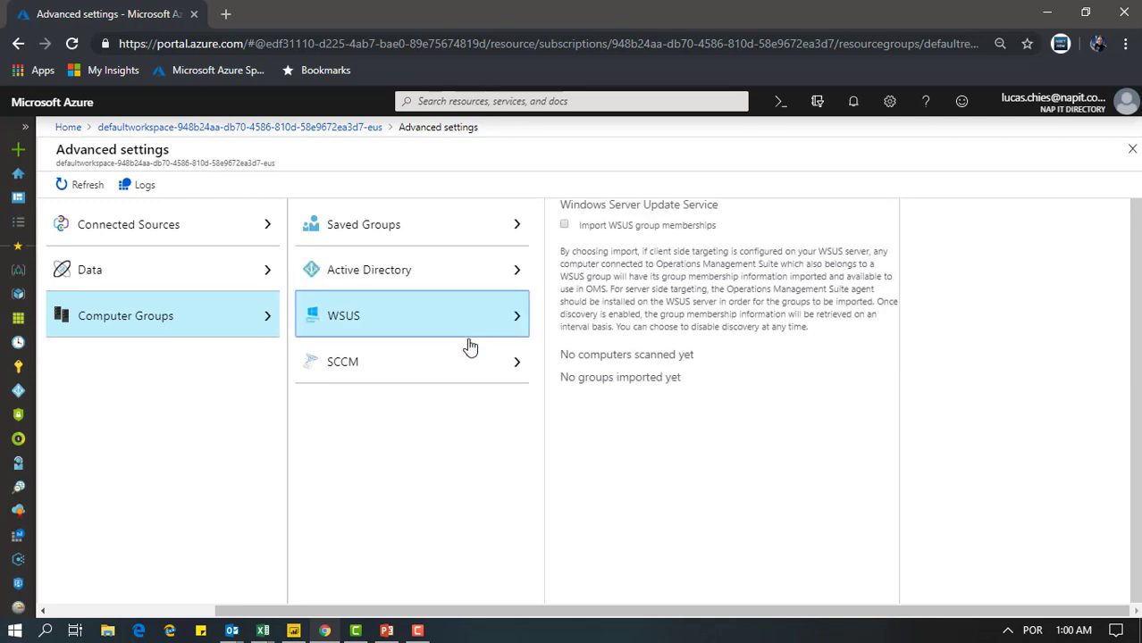
pyautogui.click(447, 377)
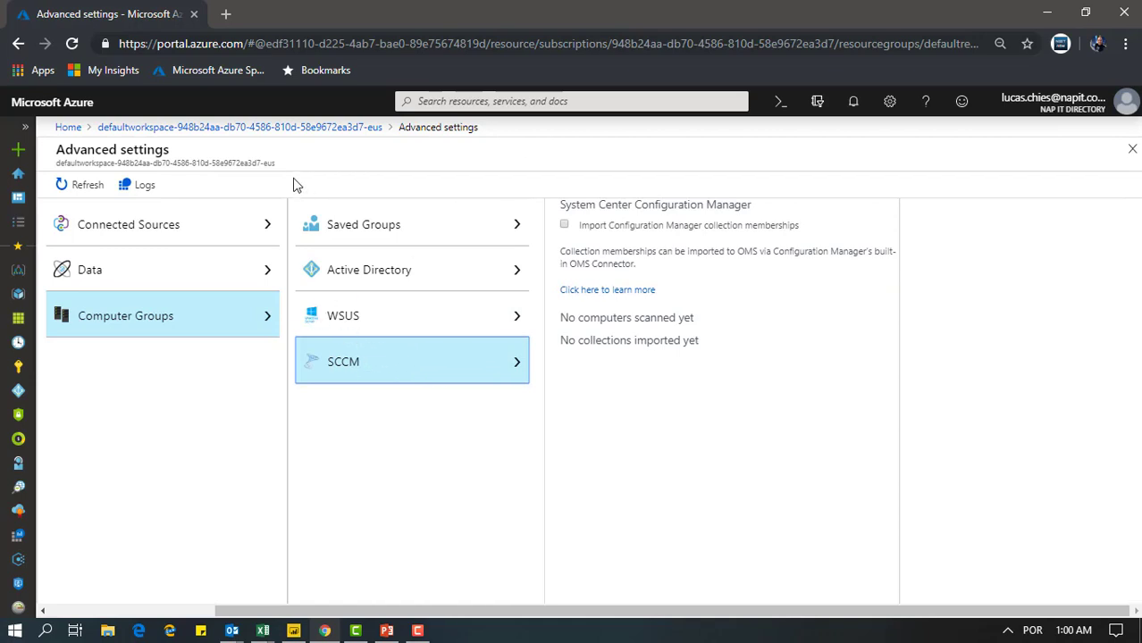
# Return to the workspace overview and open its usage and estimated costs to review data ingestion and retention
pyautogui.click(296, 131)
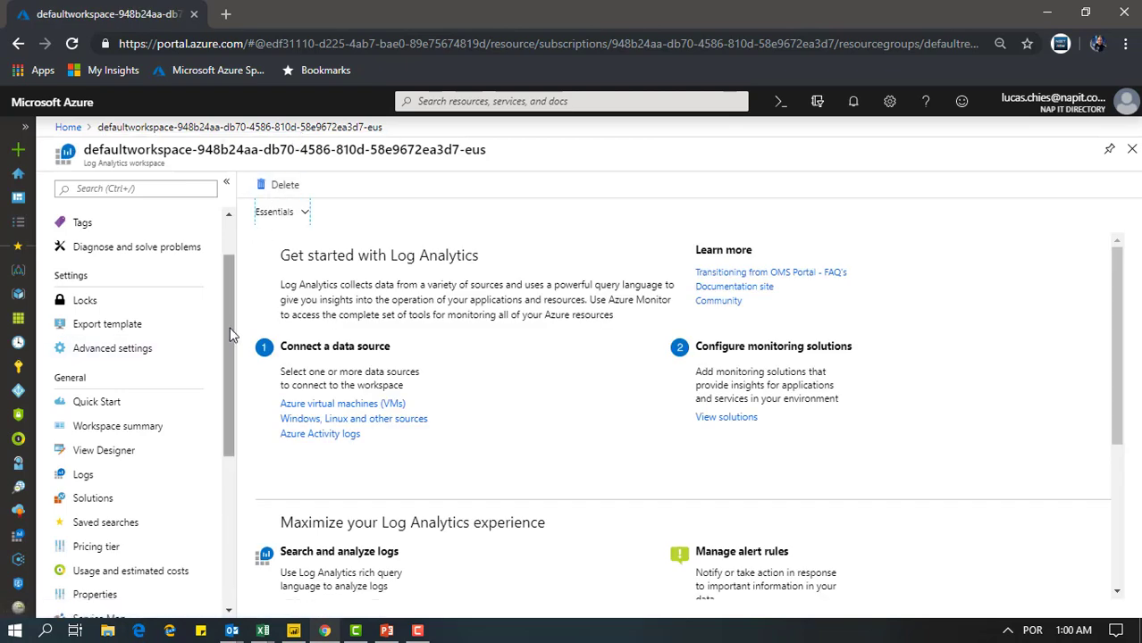
pyautogui.moveTo(229, 326); pyautogui.dragTo(214, 366)
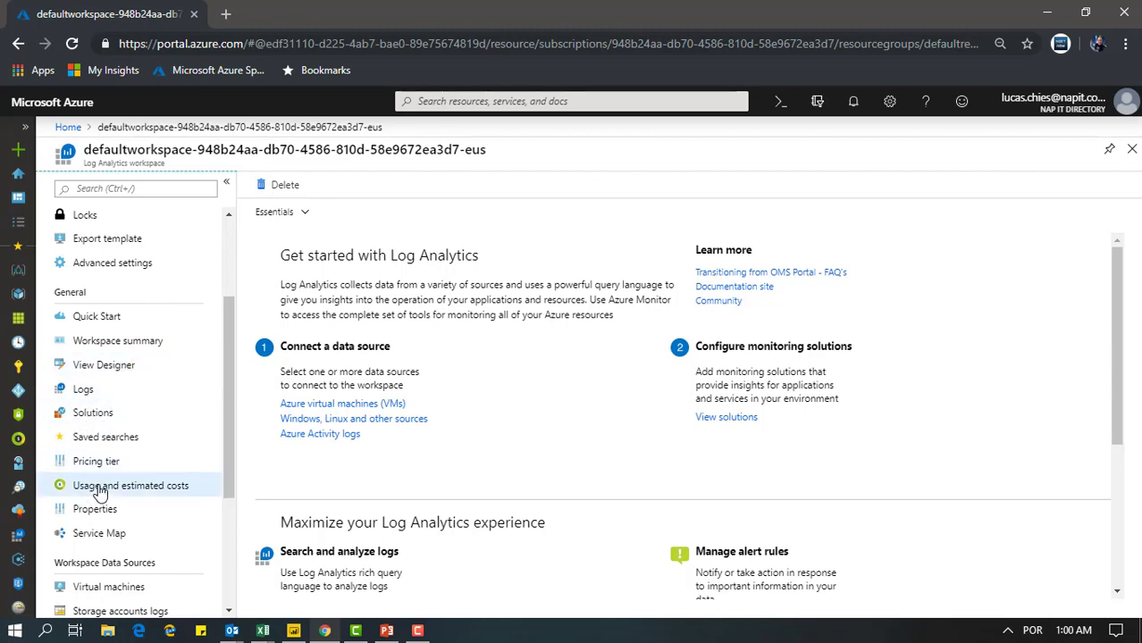
pyautogui.click(101, 494)
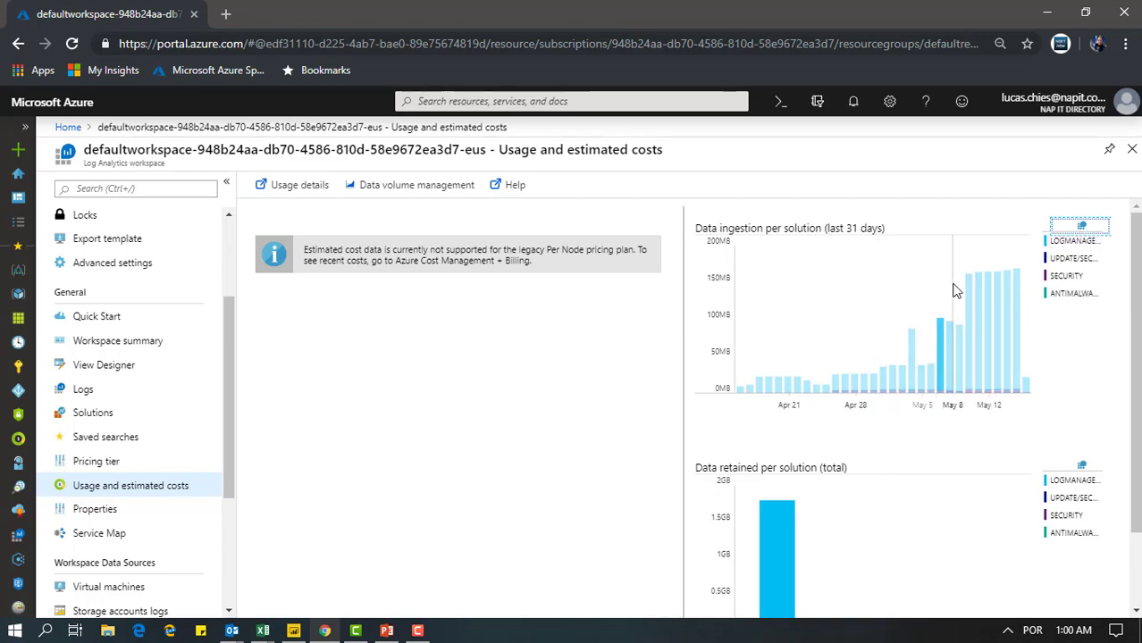
# Open data volume management, try to lower the data retention period, and close it without saving
pyautogui.click(425, 194)
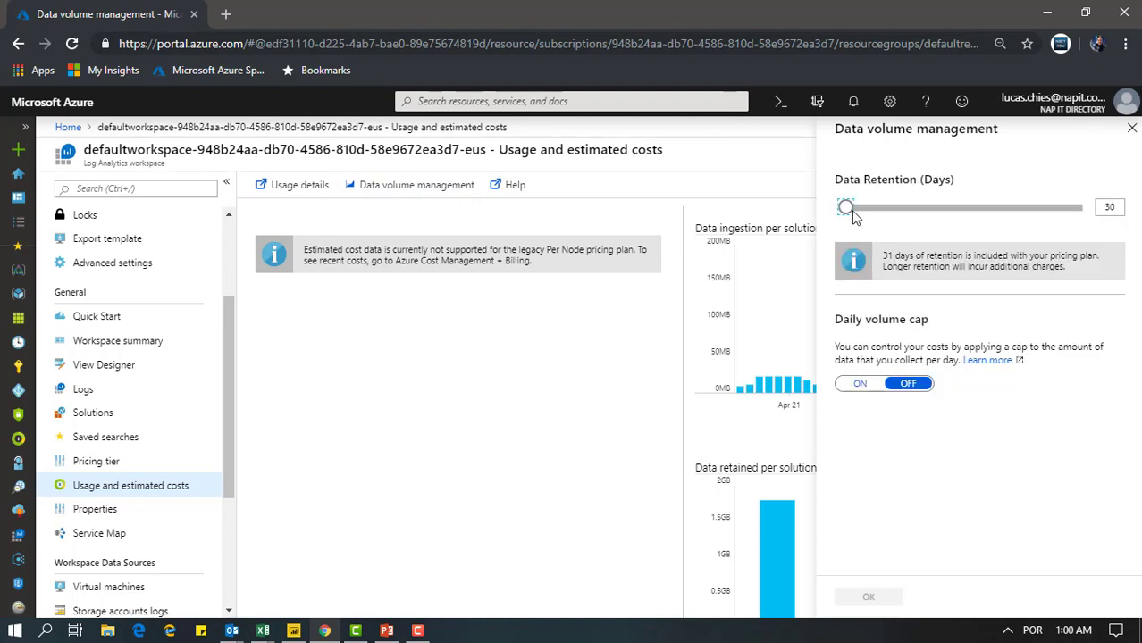
pyautogui.moveTo(851, 217); pyautogui.dragTo(765, 223)
pyautogui.moveTo(848, 213); pyautogui.dragTo(789, 223)
pyautogui.click(1131, 128)
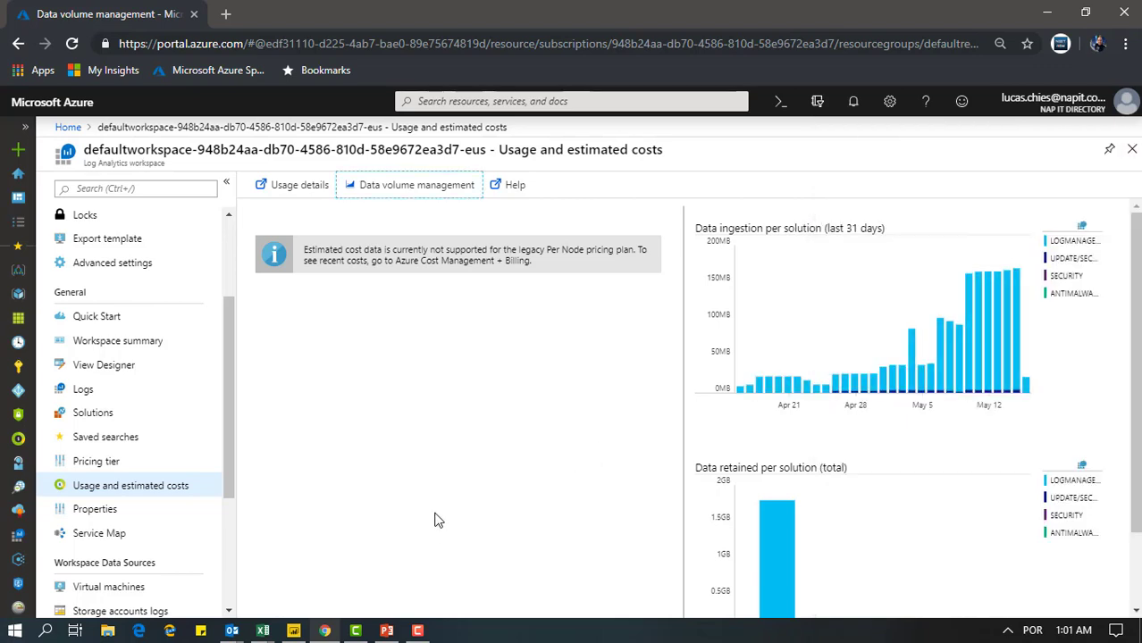
# Look through the workspace's remaining sections for data sources, monitoring, and support and troubleshooting
pyautogui.moveTo(228, 411); pyautogui.dragTo(224, 503)
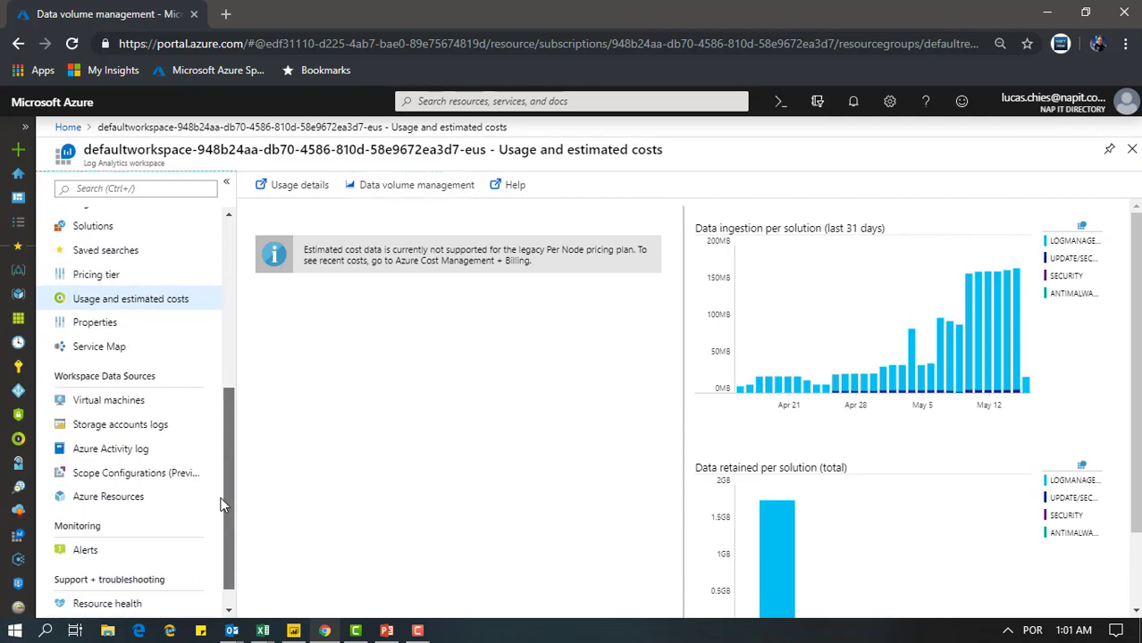
pyautogui.scroll(-1, 204, 547)
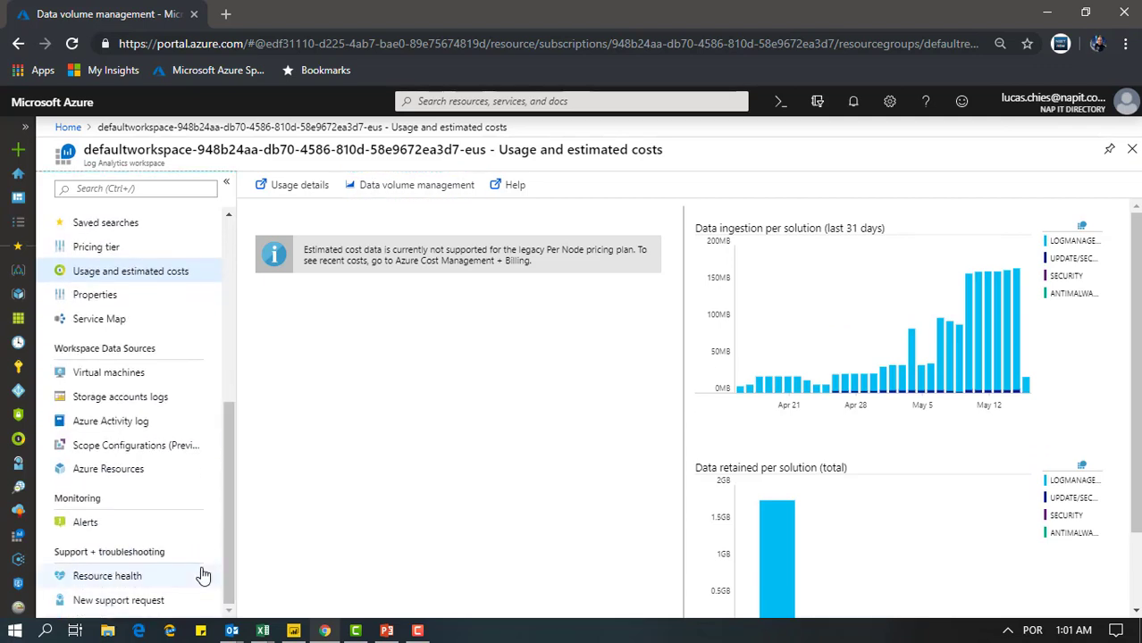
# Open the workspace's virtual machines data source and review each machine's Log Analytics connection status
pyautogui.click(128, 378)
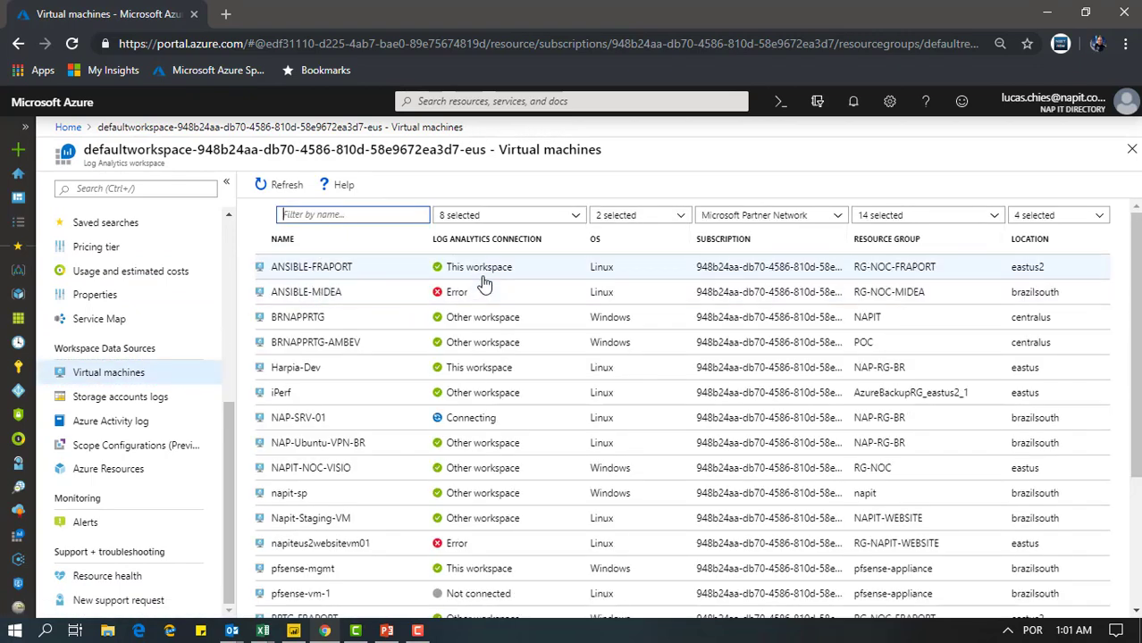
pyautogui.scroll(-1, 531, 292)
pyautogui.scroll(-2, 531, 293)
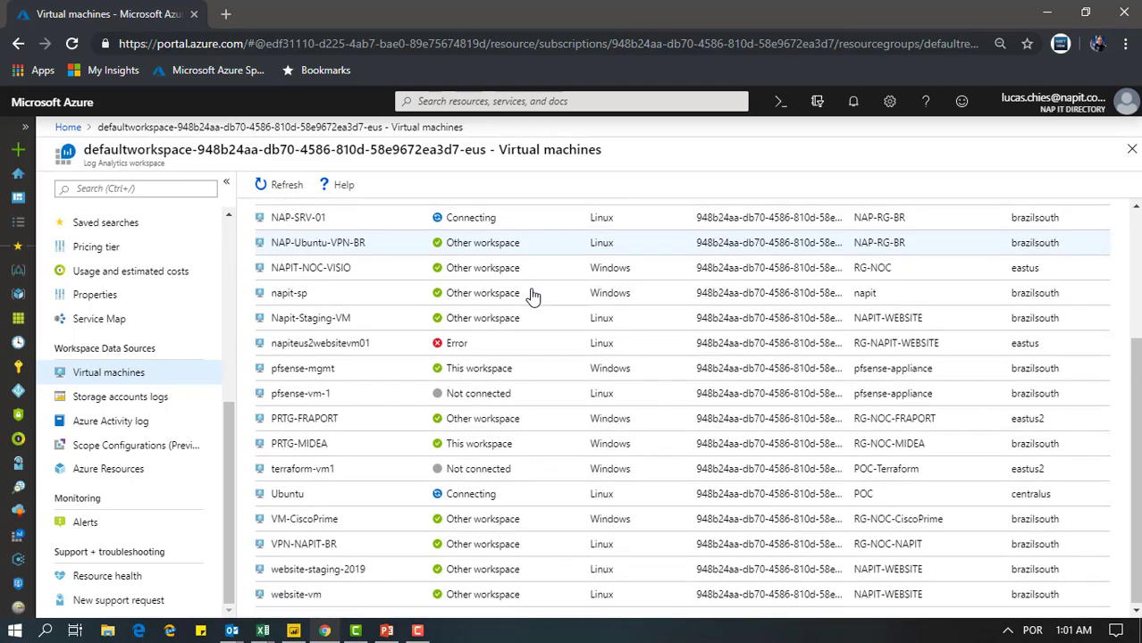
pyautogui.scroll(3, 509, 331)
pyautogui.scroll(-2, 506, 338)
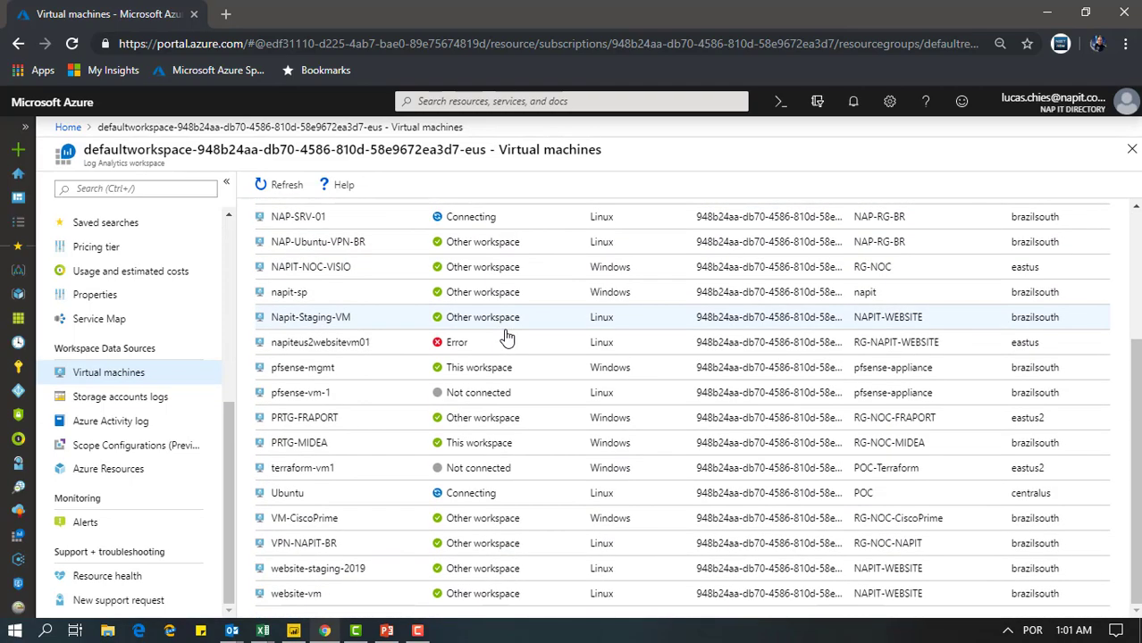
pyautogui.scroll(3, 494, 349)
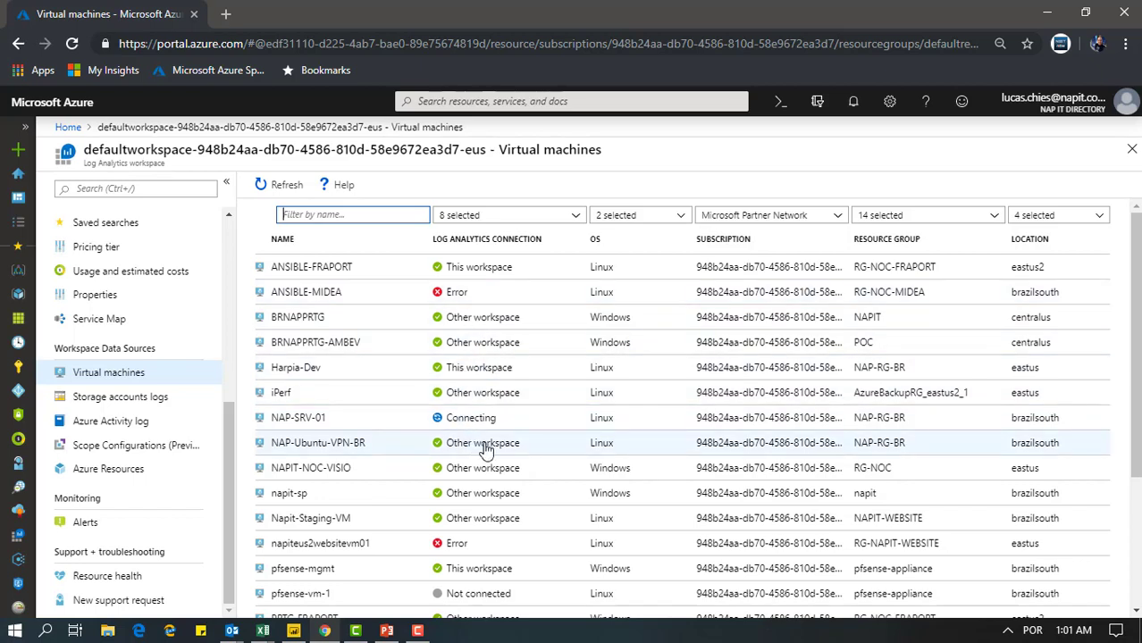
pyautogui.scroll(-2, 489, 455)
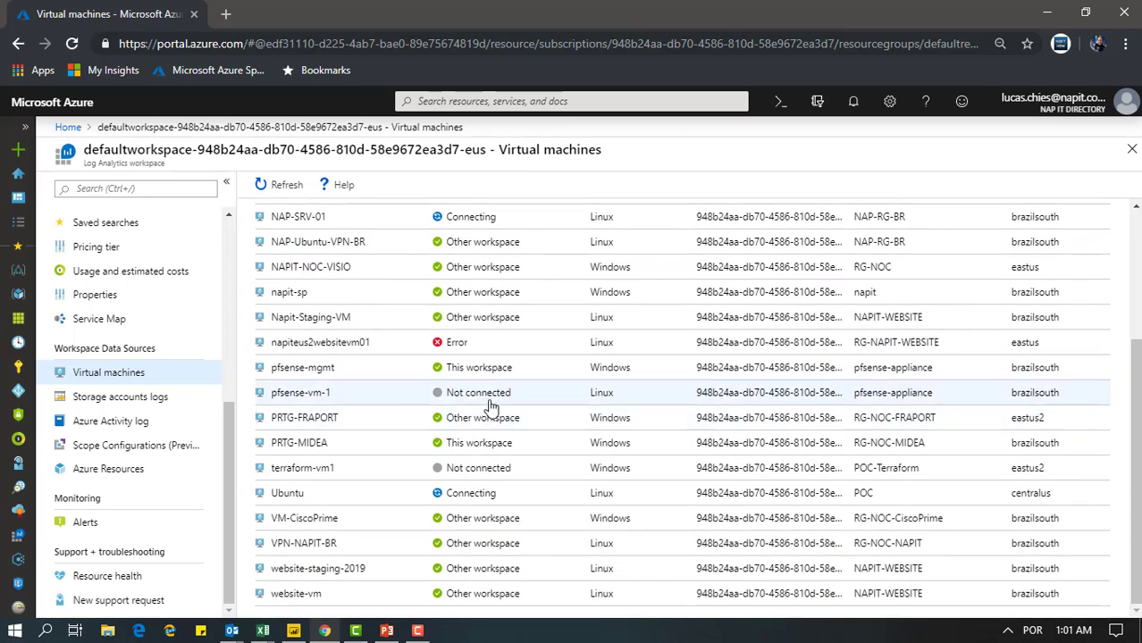
# View the workspace's storage accounts logs, followed by its Azure Activity log connections
pyautogui.click(125, 402)
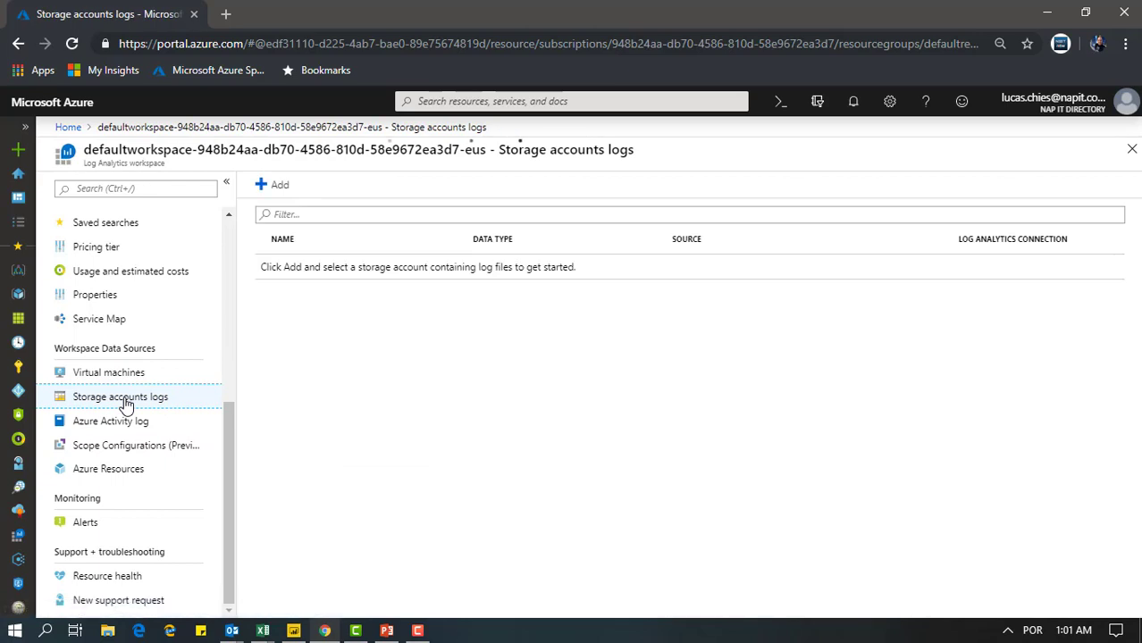
pyautogui.click(136, 420)
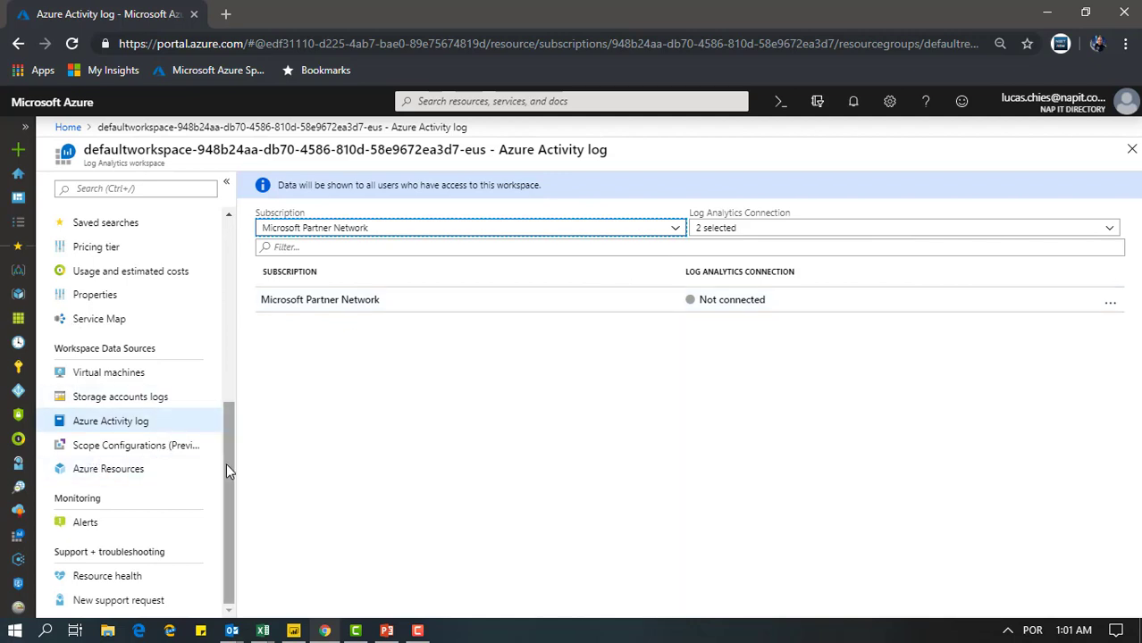
# Return to the workspace overview and read through its getting-started sections on data sources, monitoring solutions, logs, alerts, costs and views
pyautogui.moveTo(227, 465)
pyautogui.mouseDown()
pyautogui.moveTo(128, 548)
pyautogui.moveTo(240, 468)
pyautogui.mouseUp()
pyautogui.scroll(5, 232, 457)
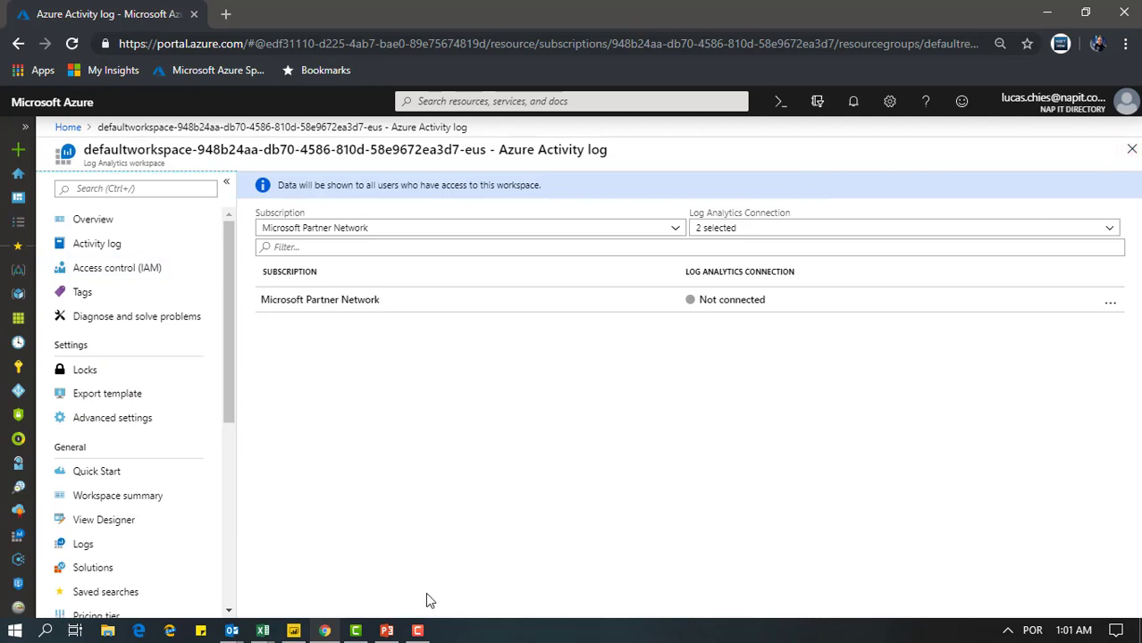
pyautogui.click(105, 222)
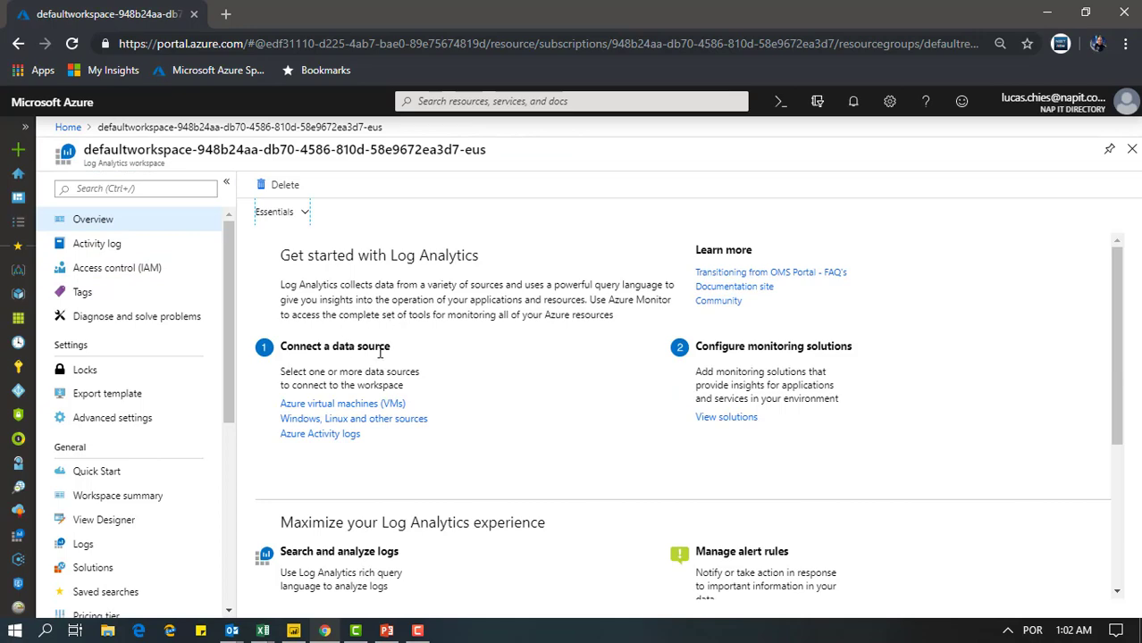
pyautogui.scroll(-1, 380, 353)
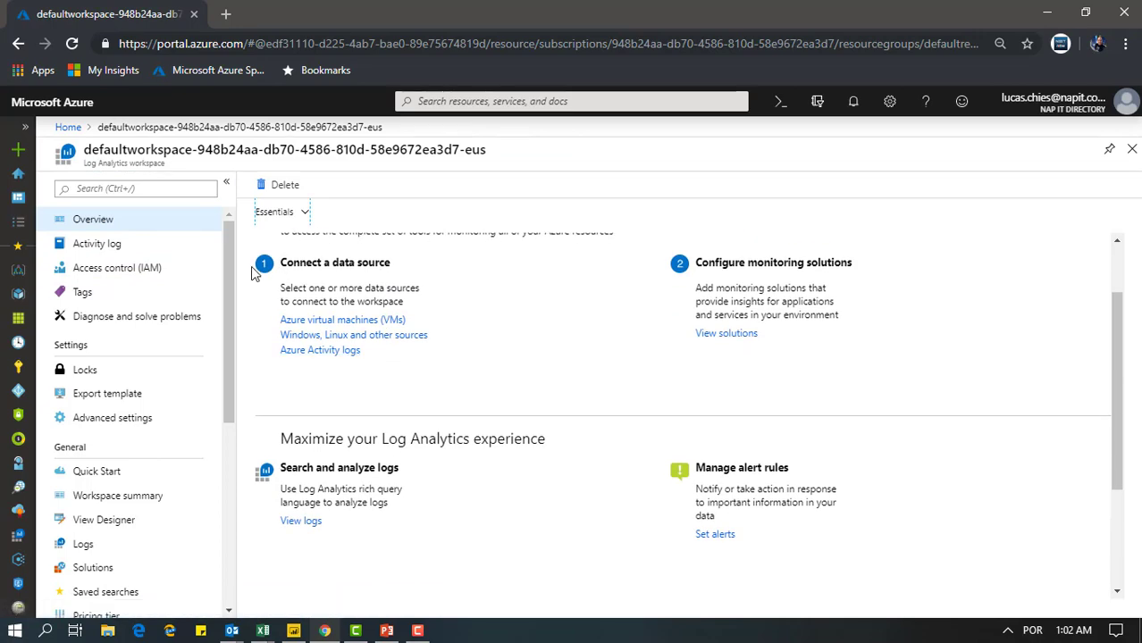
pyautogui.scroll(1, 255, 282)
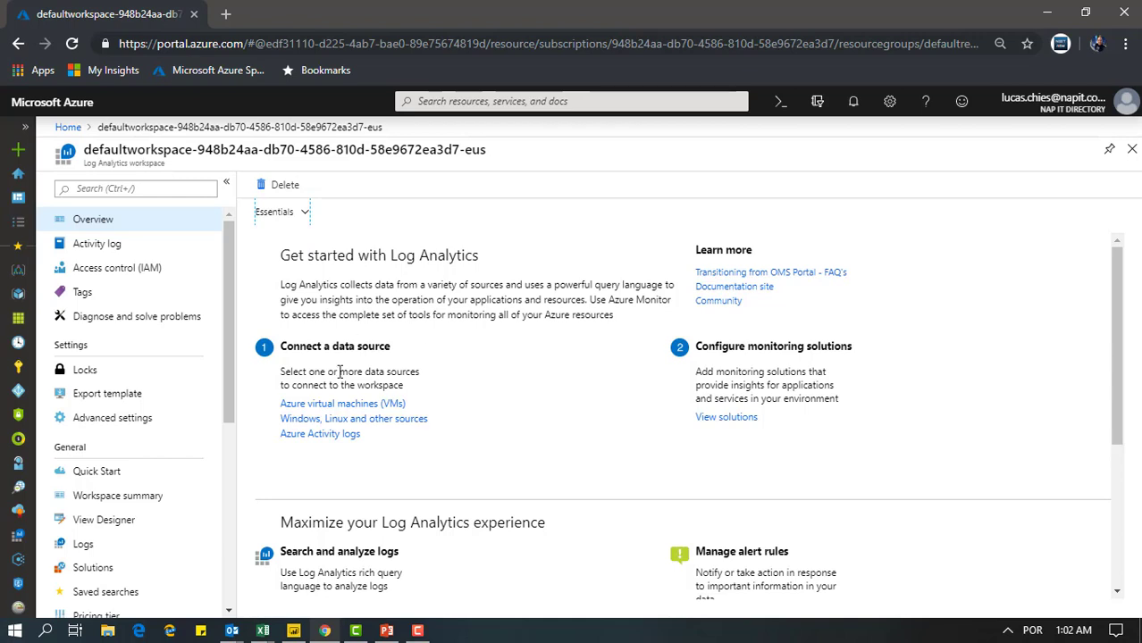
pyautogui.scroll(-2, 394, 440)
pyautogui.scroll(-1, 393, 438)
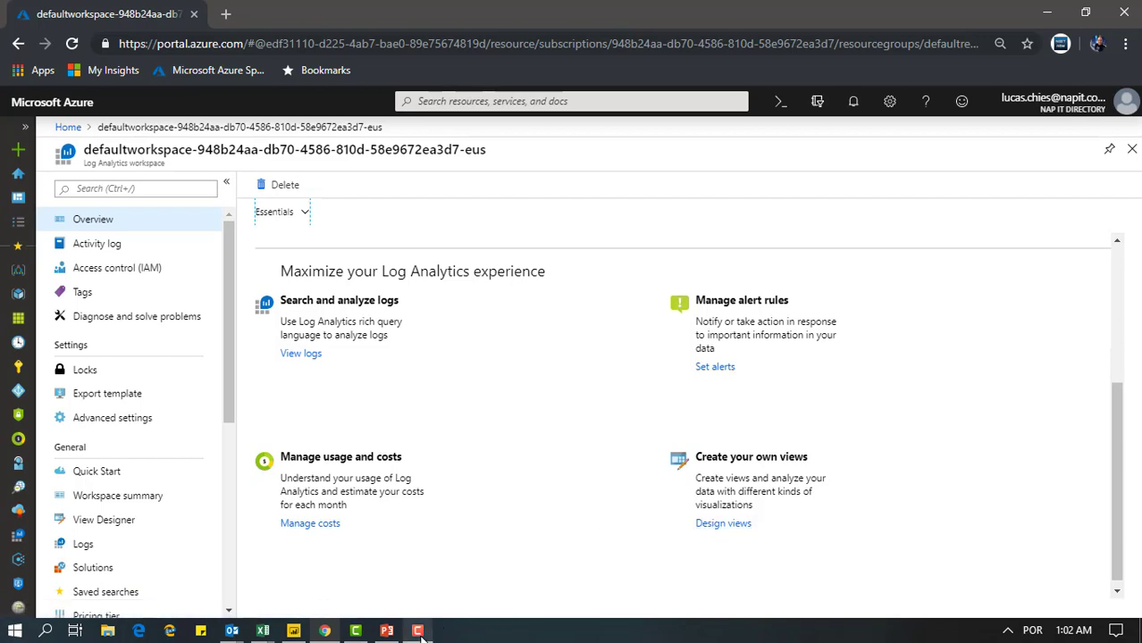
# Switch to the Log Analytics presentation in PowerPoint and start the slide show from the current "Demo 1 Azure Log Analytics" slide
pyautogui.click(418, 633)
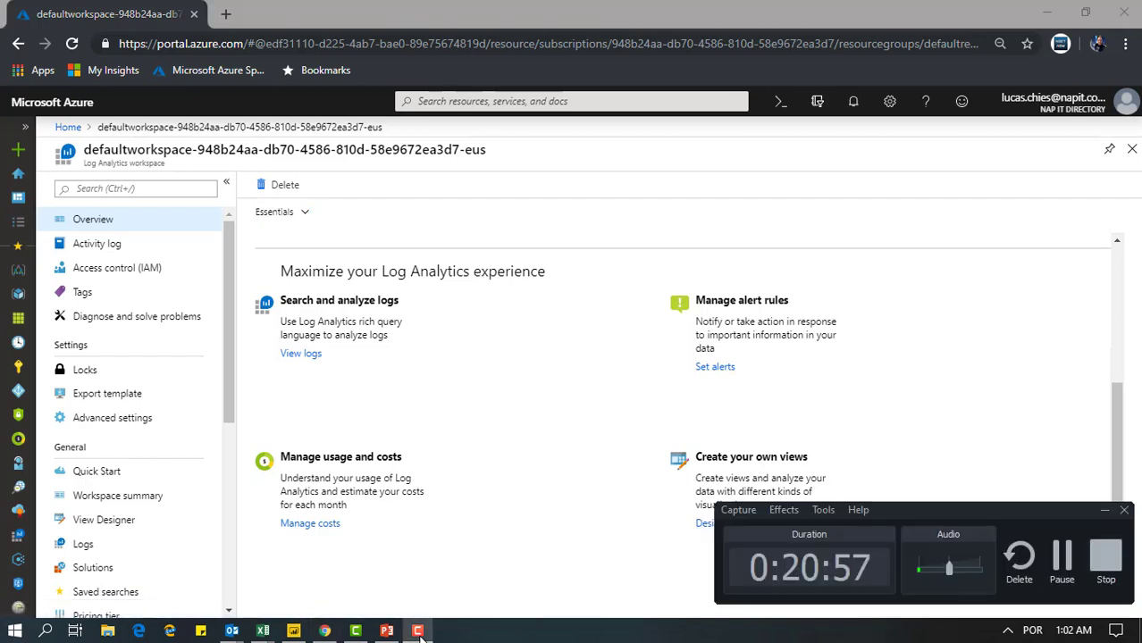
pyautogui.click(1106, 510)
pyautogui.click(386, 631)
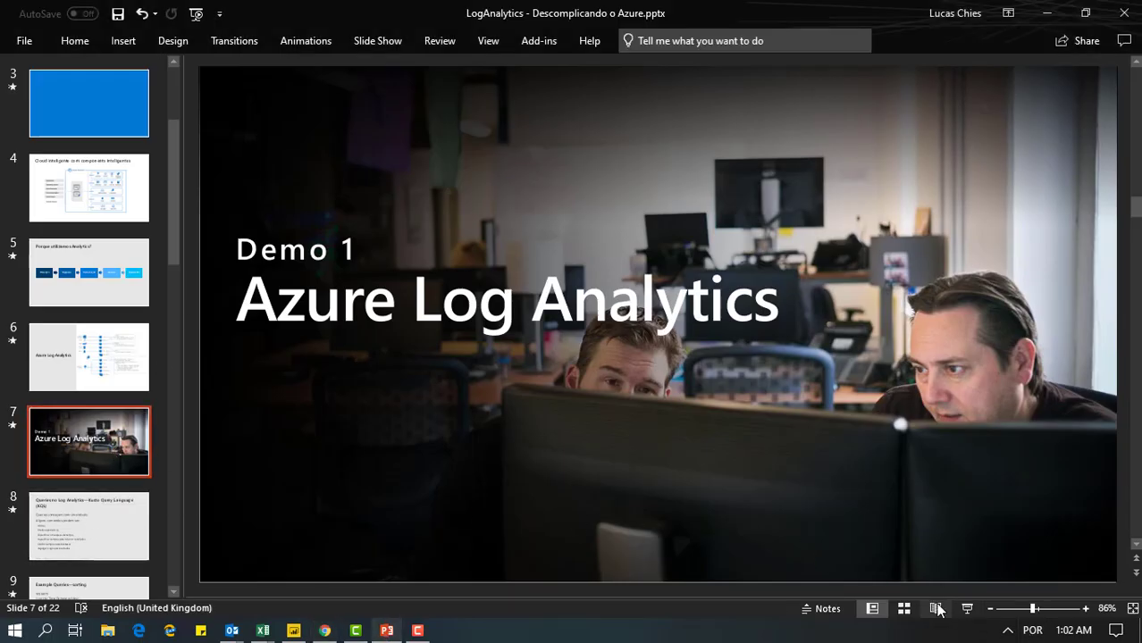
pyautogui.click(968, 611)
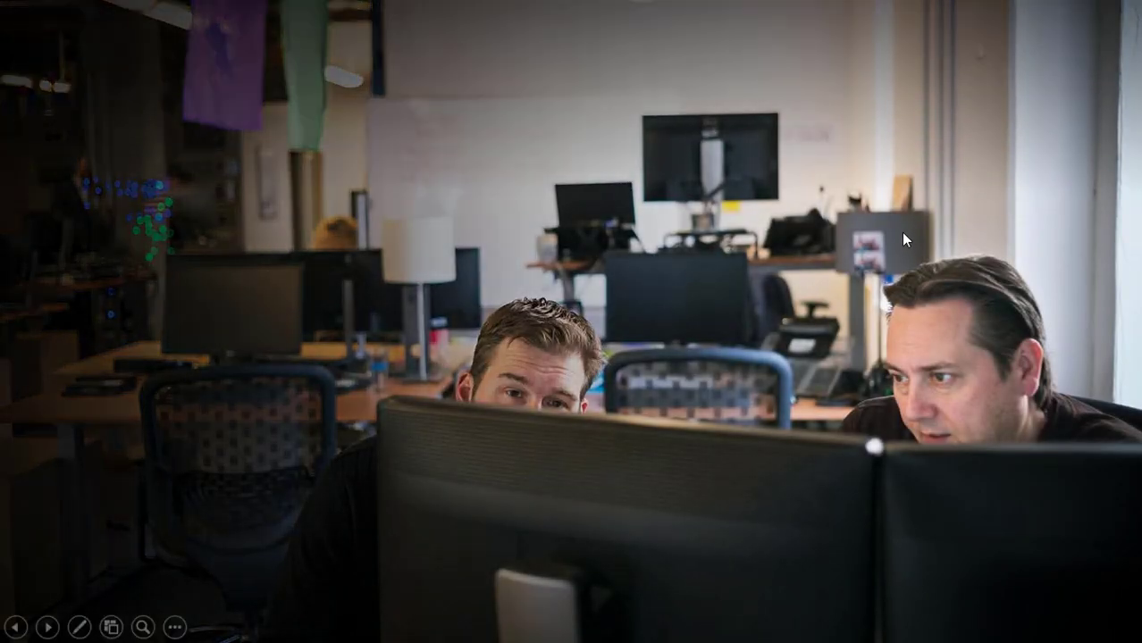
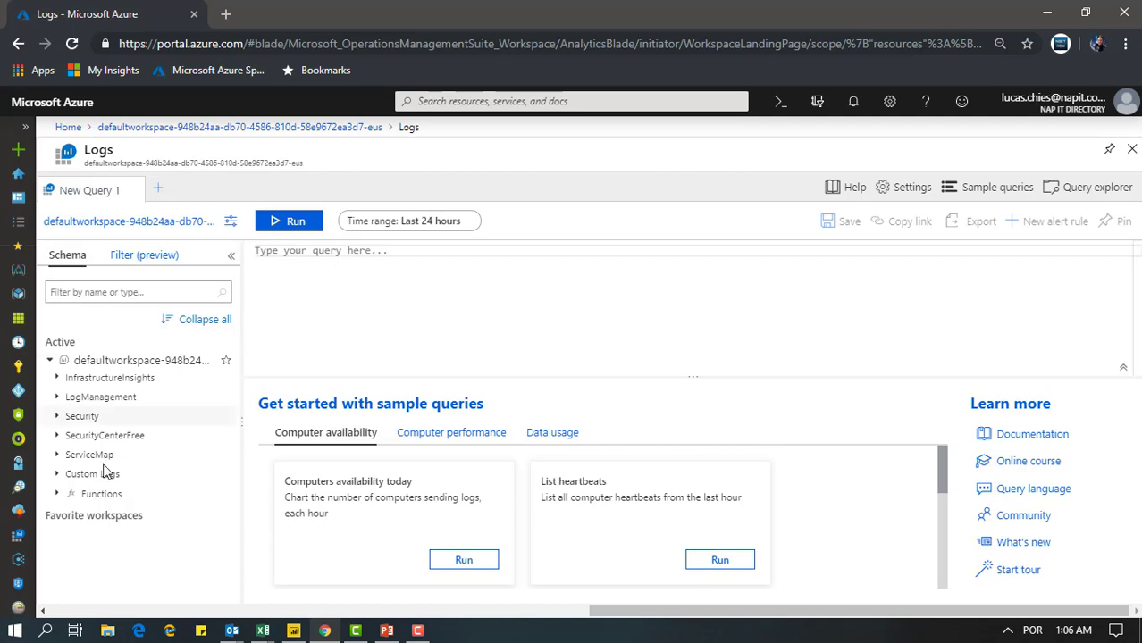
# Collapse the schema tree, hide the schema pane, and run the "Computers availability today" sample query to view its chart
pyautogui.click(49, 360)
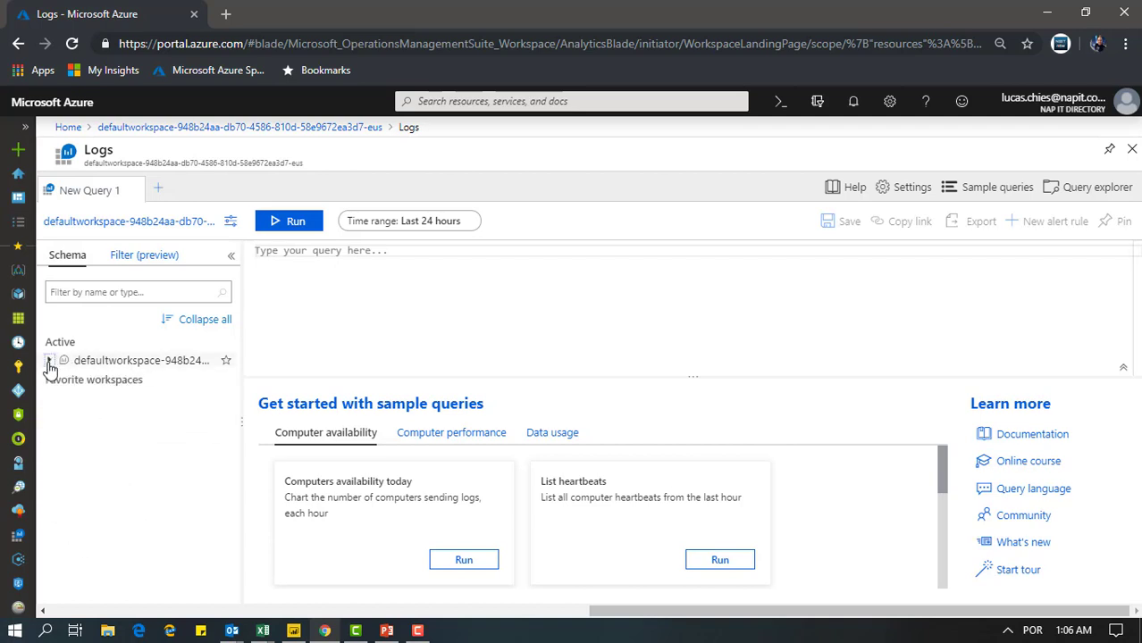
pyautogui.click(231, 257)
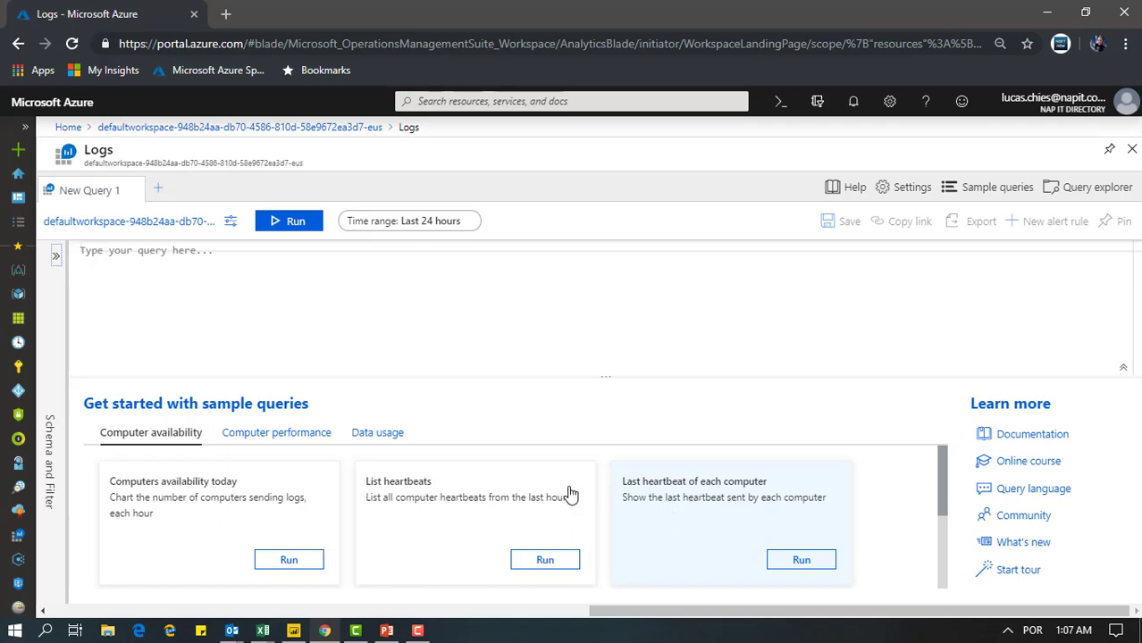
pyautogui.click(300, 560)
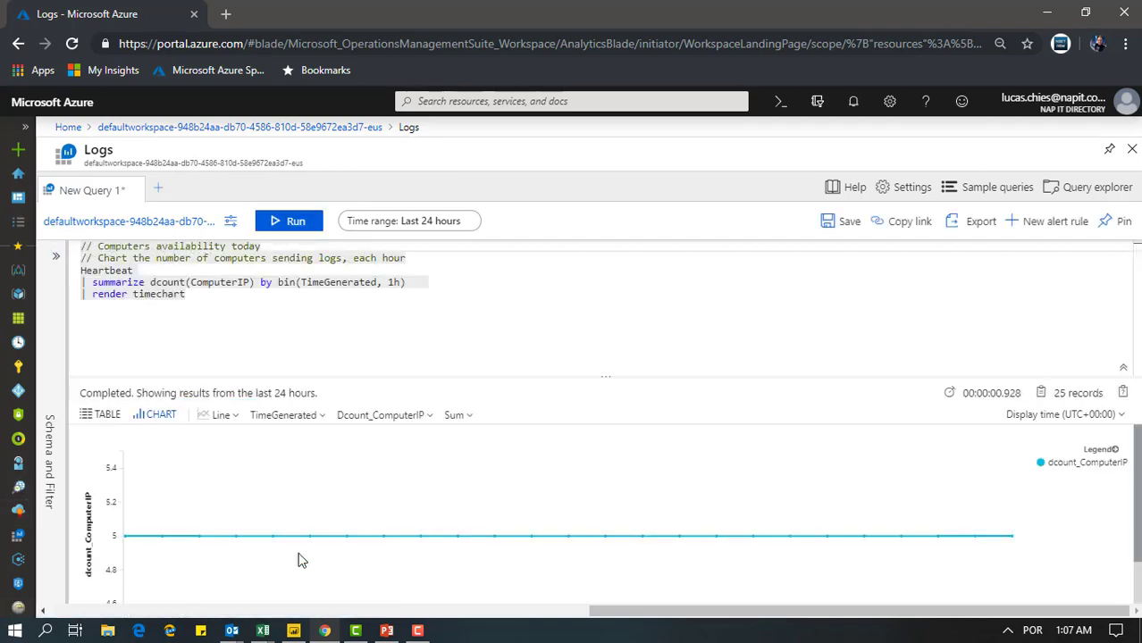
pyautogui.click(375, 314)
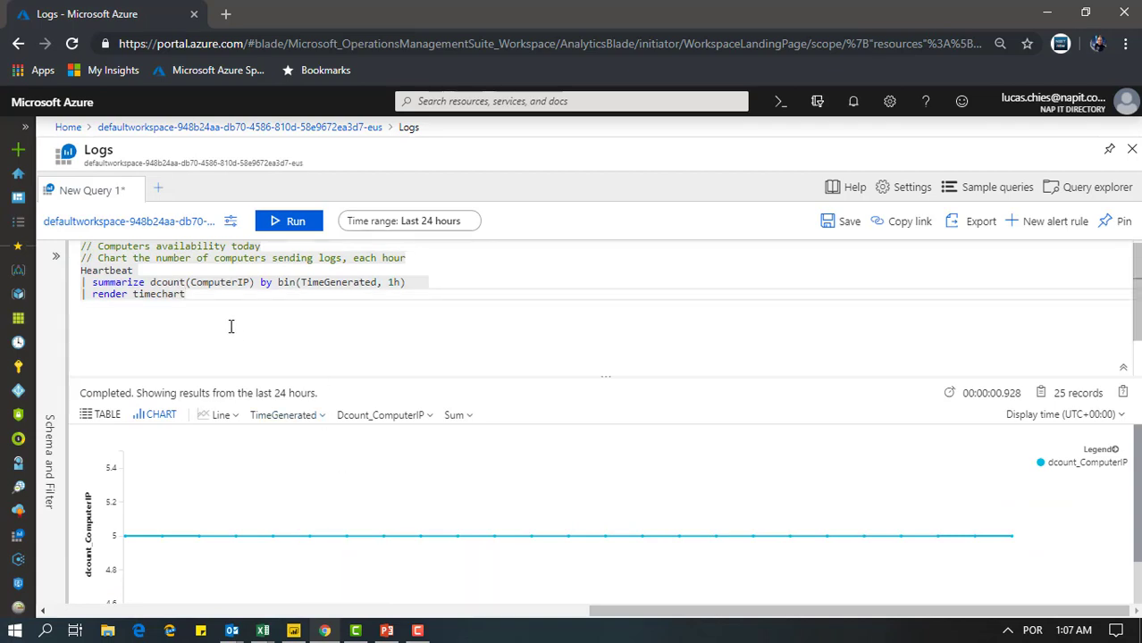
pyautogui.moveTo(234, 554)
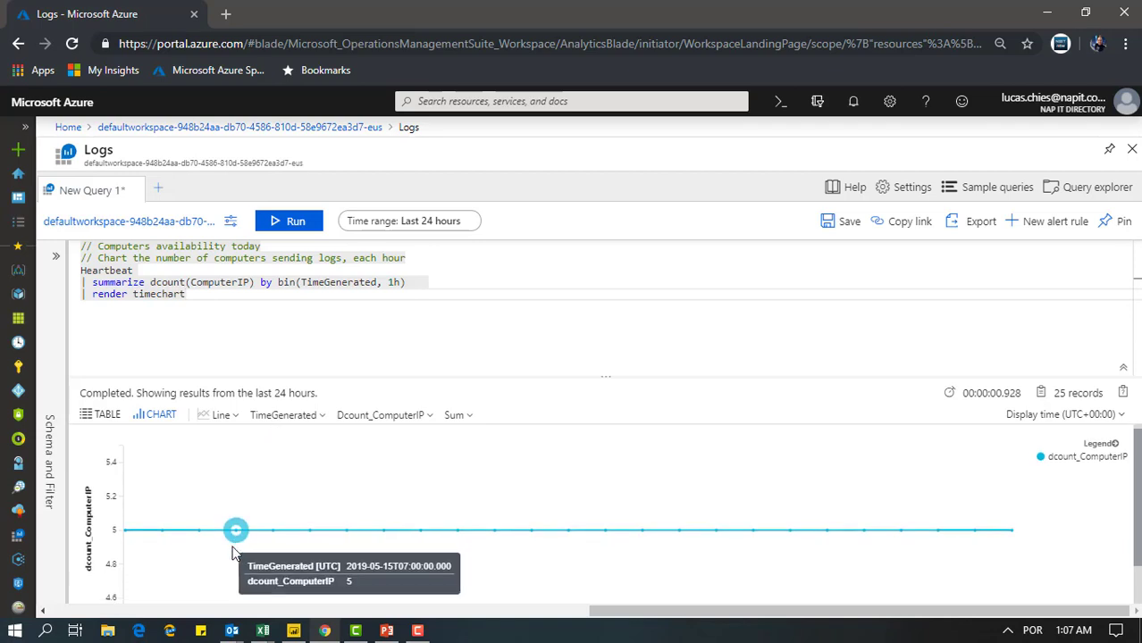
pyautogui.scroll(-1, 219, 531)
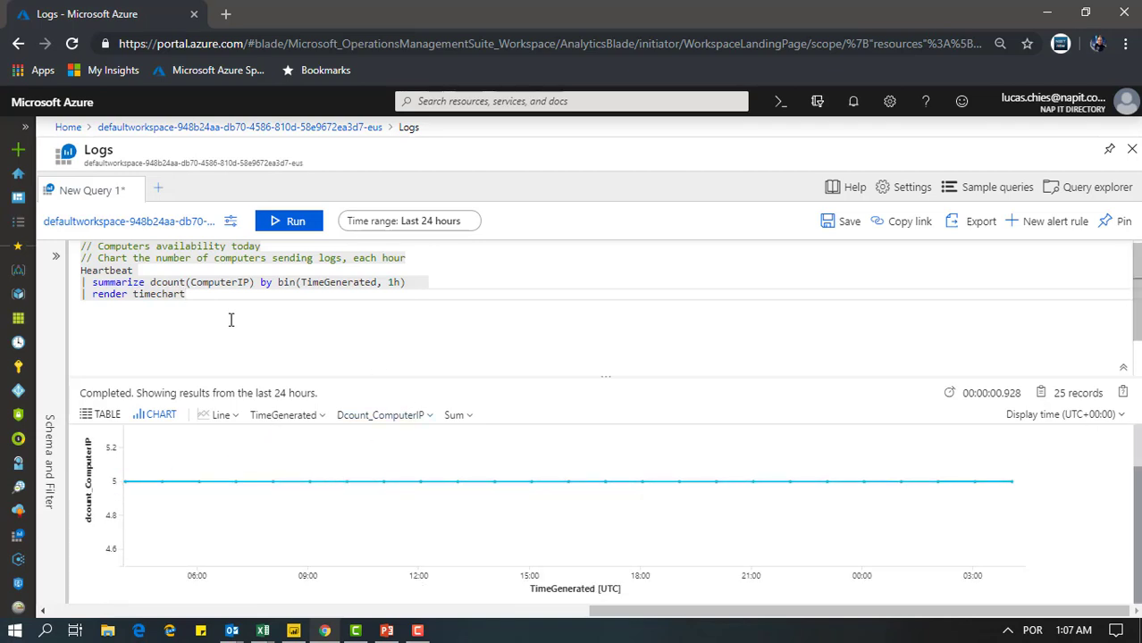
# Remove the "render timechart" line from the Heartbeat query, rerun it as a table and widen the TimeGenerated column to review the rows
pyautogui.click(60, 303)
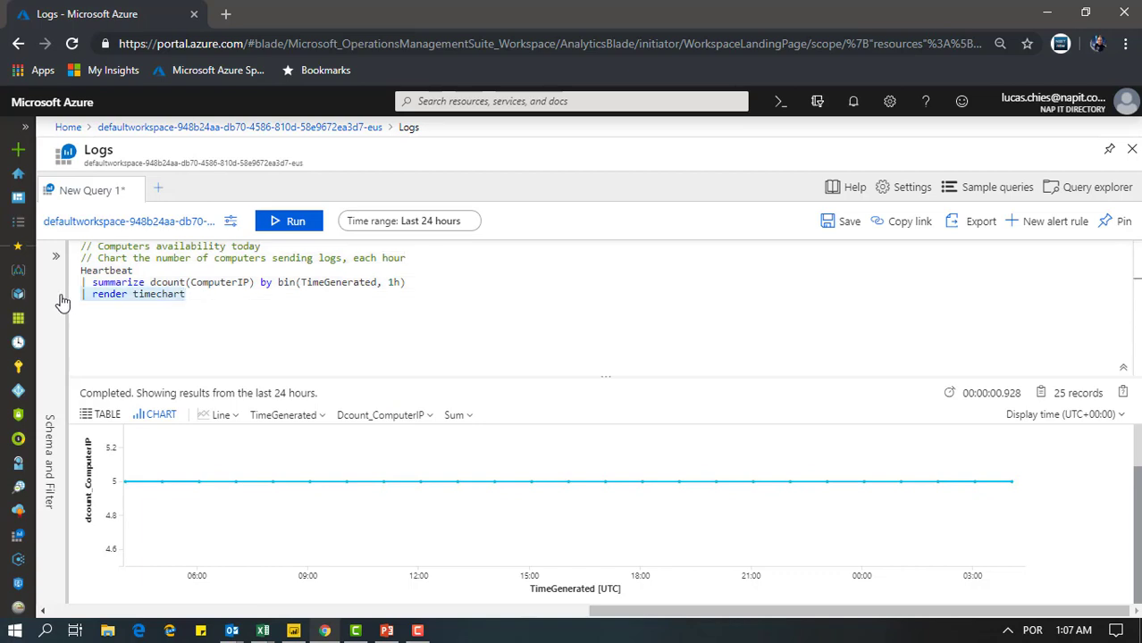
pyautogui.press('BackSpace')
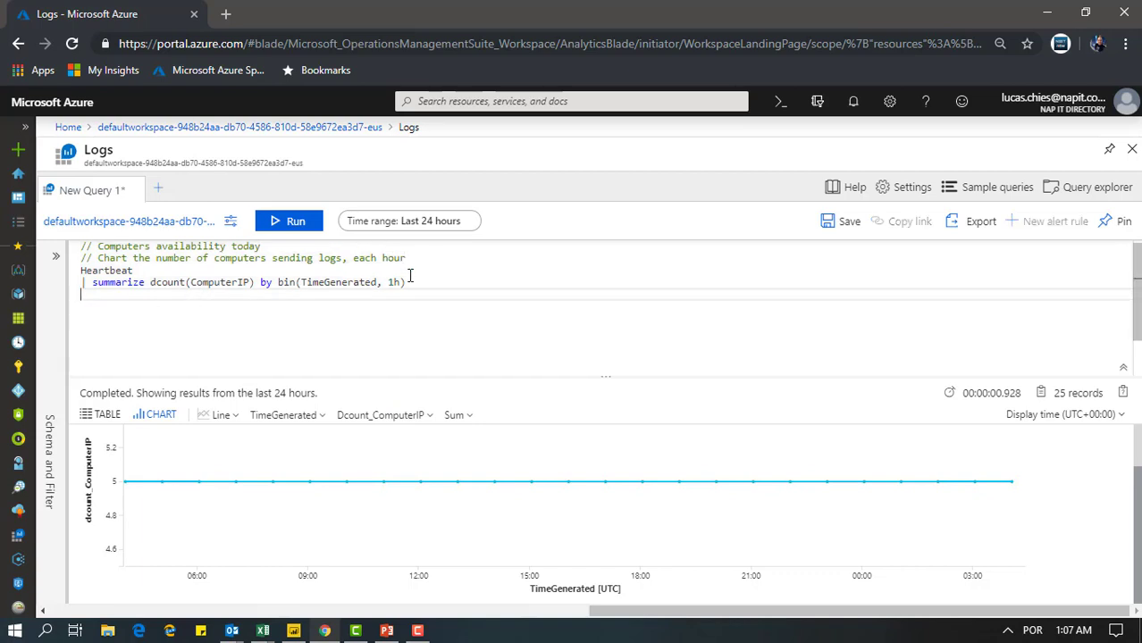
pyautogui.moveTo(410, 275)
pyautogui.mouseDown()
pyautogui.moveTo(206, 301)
pyautogui.moveTo(66, 286)
pyautogui.moveTo(81, 266)
pyautogui.moveTo(366, 241)
pyautogui.moveTo(424, 288)
pyautogui.mouseUp()
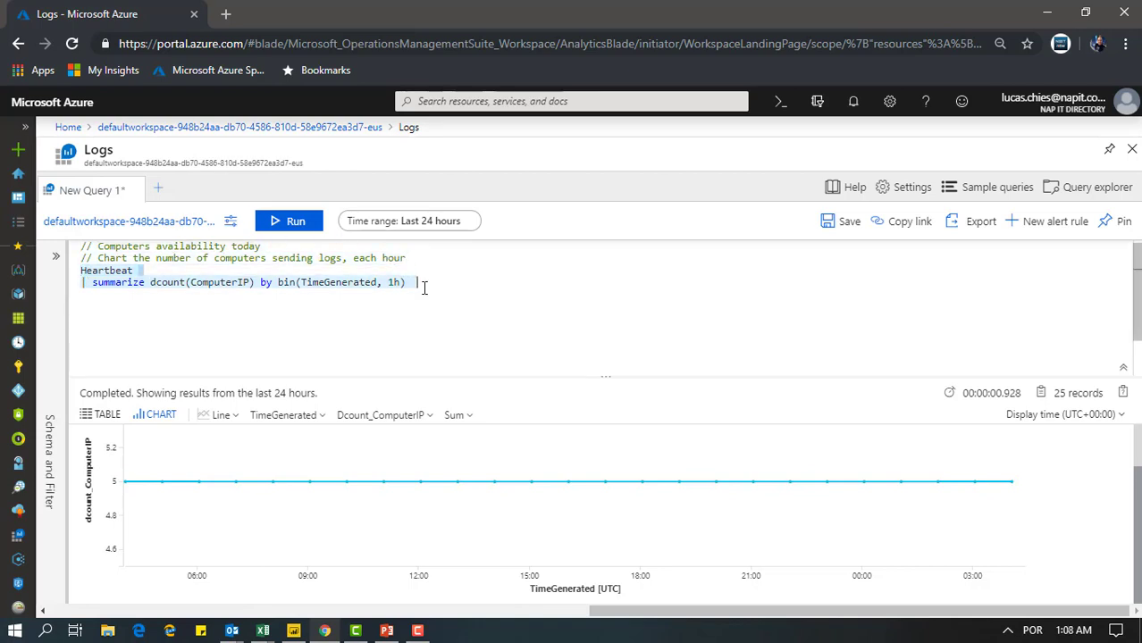
pyautogui.hotkey('shift', 'Return')
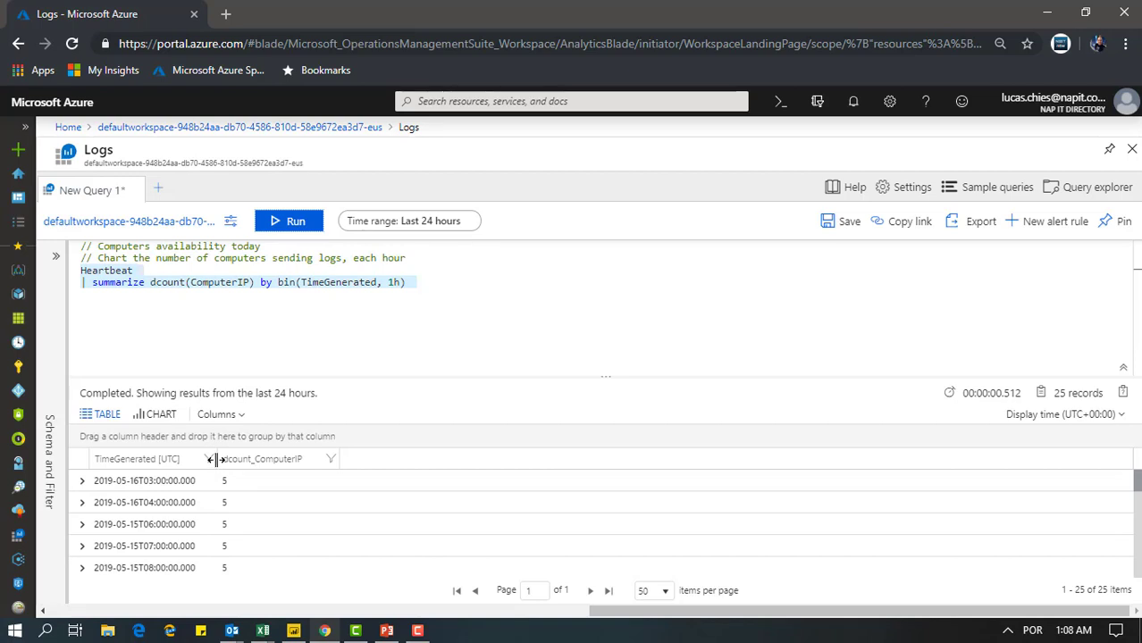
pyautogui.moveTo(217, 456); pyautogui.dragTo(247, 456)
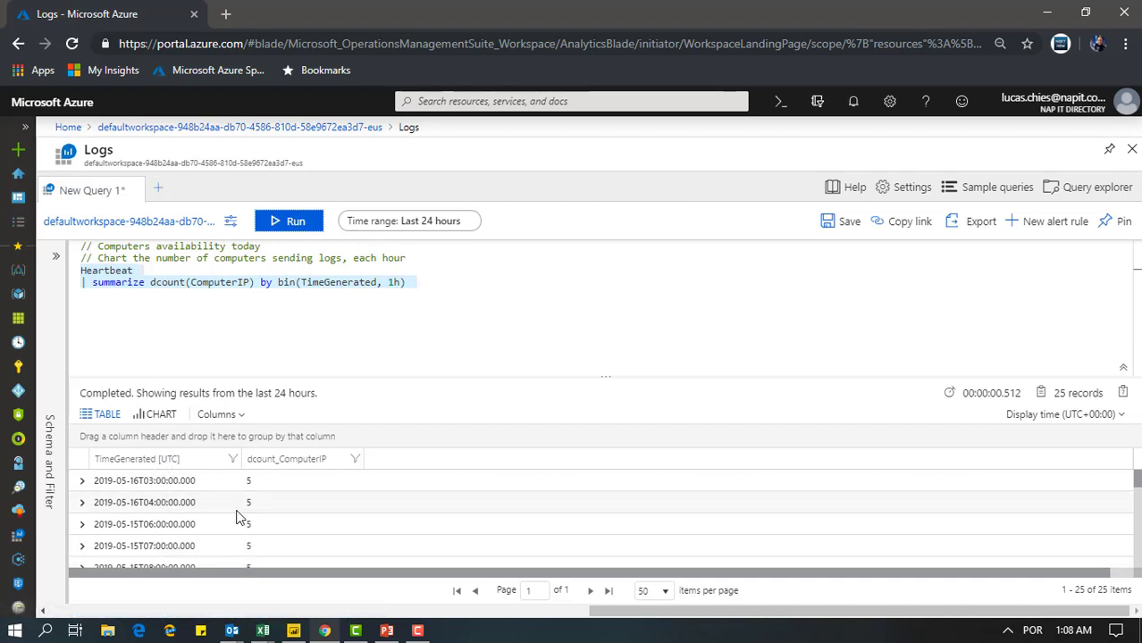
pyautogui.scroll(-1, 243, 522)
pyautogui.scroll(1, 243, 522)
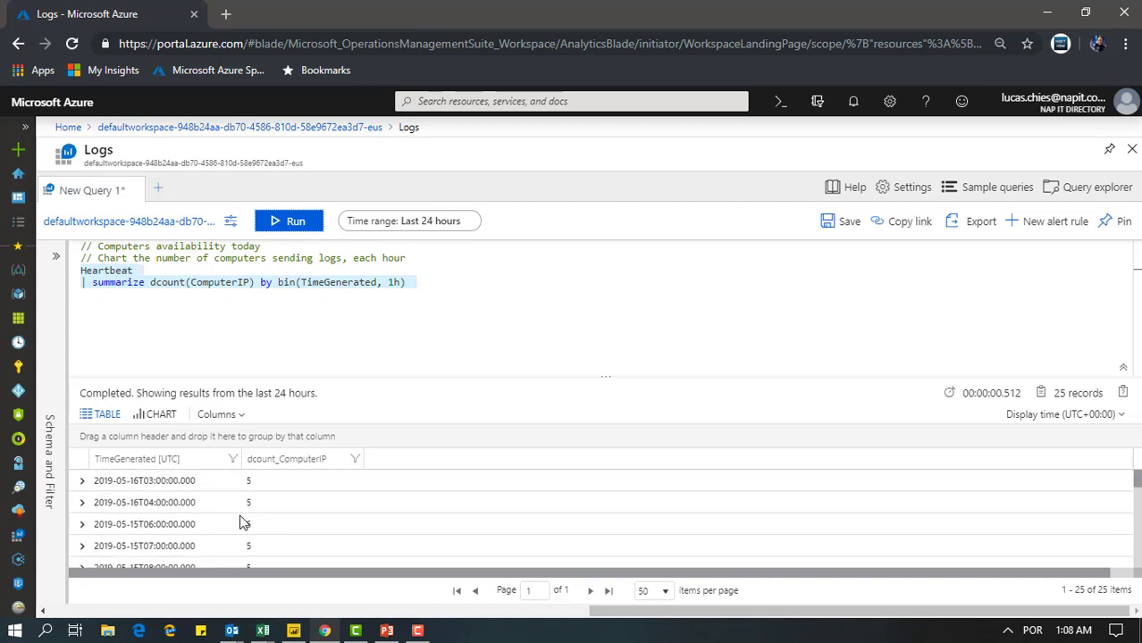
# Clear the Heartbeat query text and replace its query tab with a new empty one
pyautogui.click(296, 304)
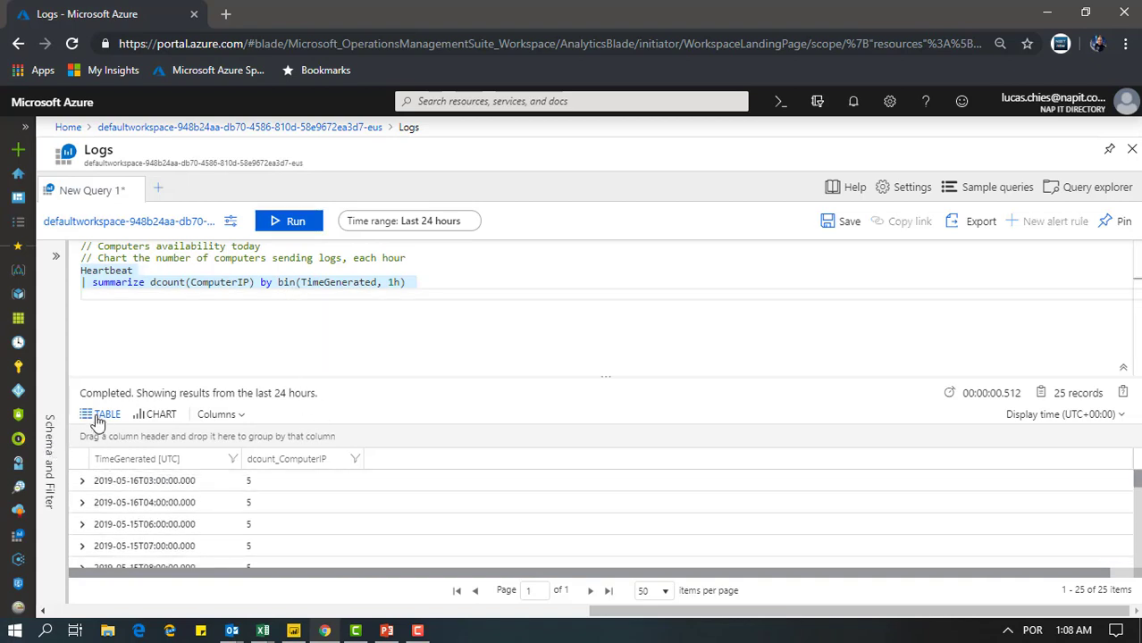
pyautogui.moveTo(409, 282); pyautogui.dragTo(70, 228)
pyautogui.press('Delete')
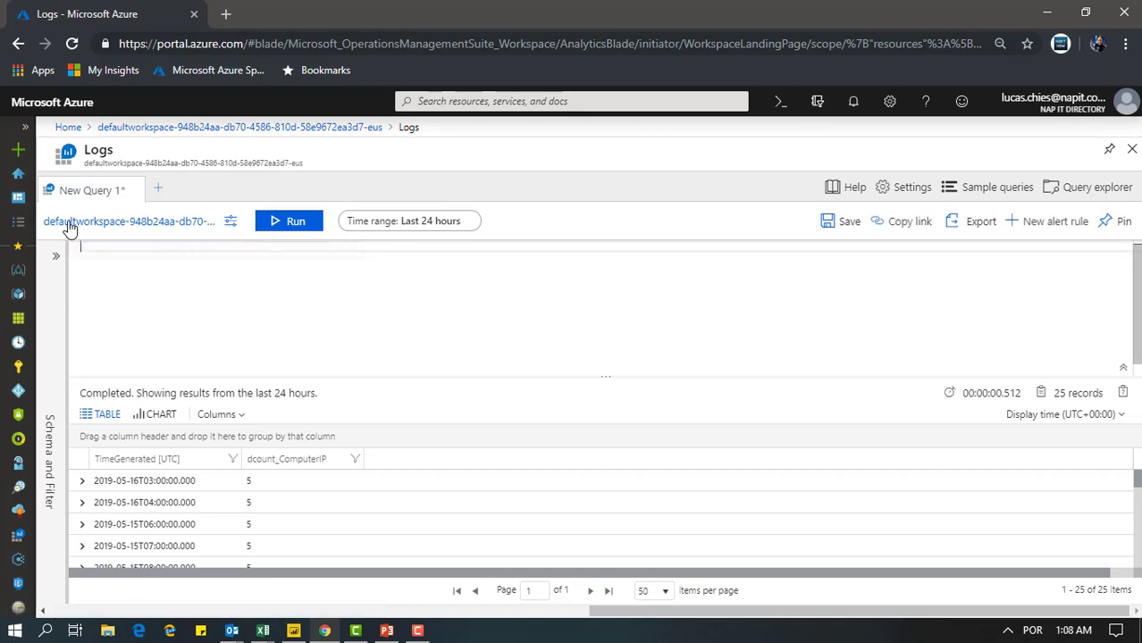
pyautogui.click(158, 191)
pyautogui.click(136, 190)
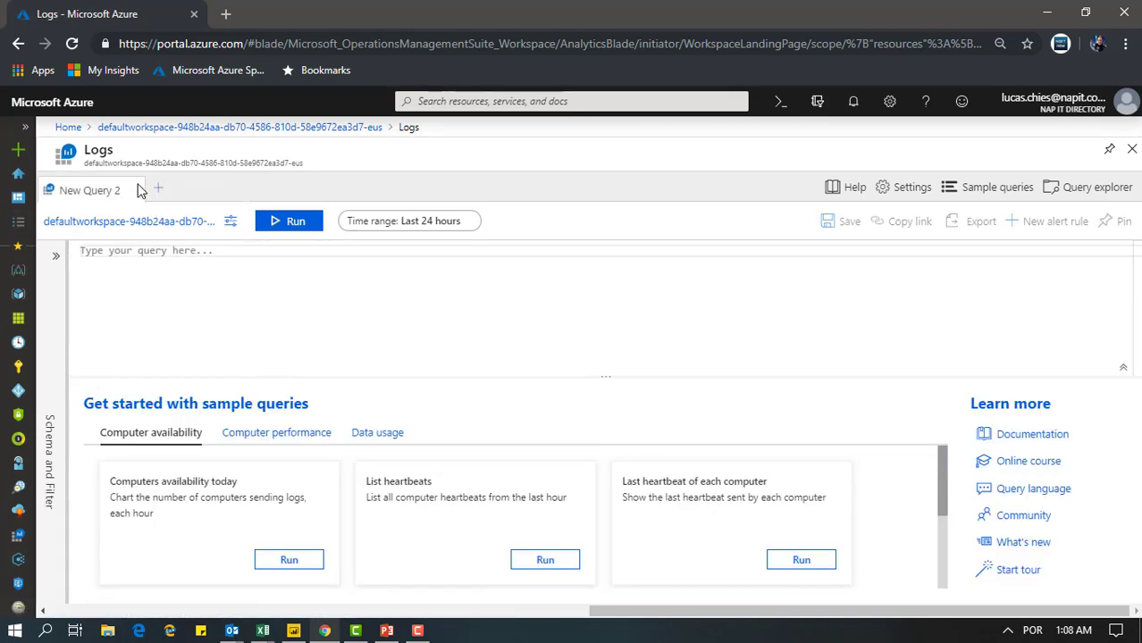
# Run the "What data is being collected?" computer performance sample query and look through the listed objects and counters
pyautogui.click(280, 438)
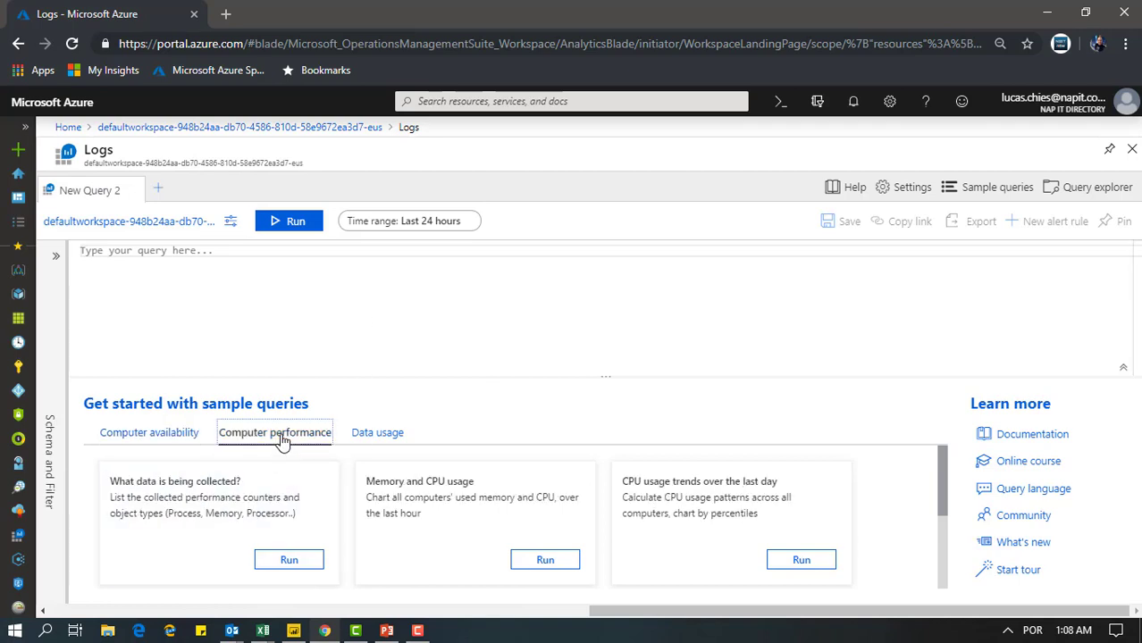
pyautogui.click(289, 560)
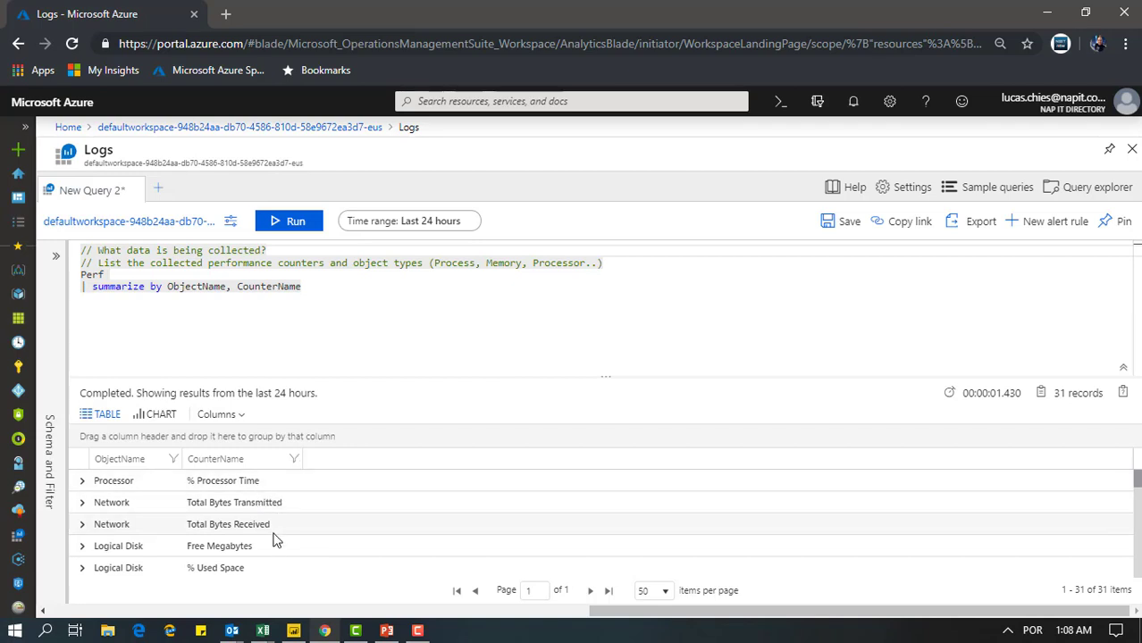
pyautogui.scroll(-1, 277, 543)
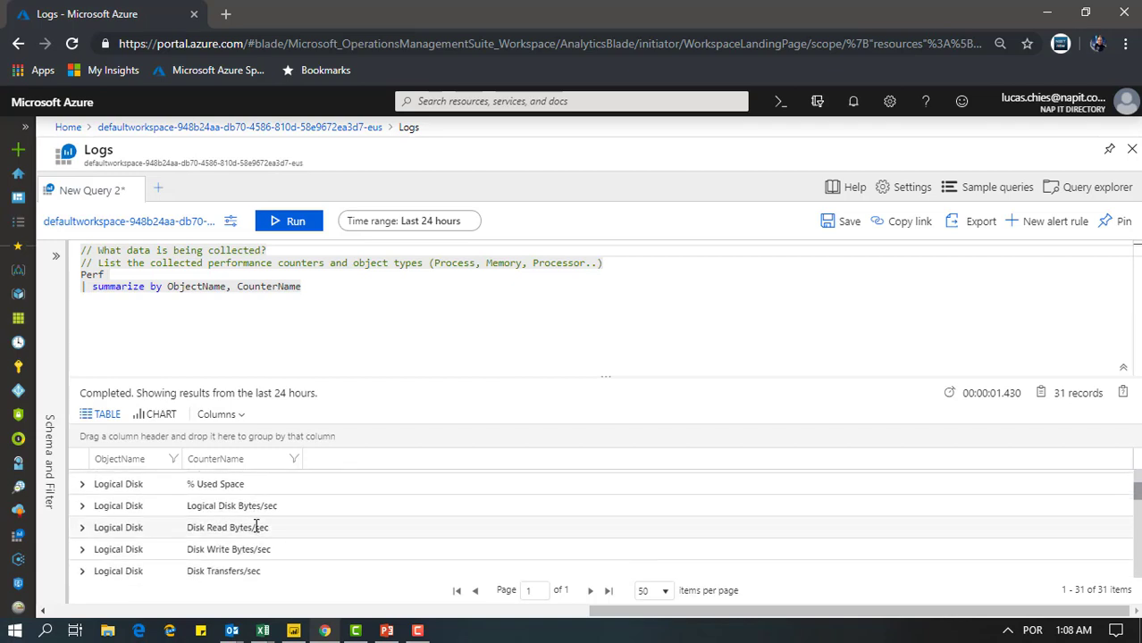
pyautogui.scroll(-5, 250, 519)
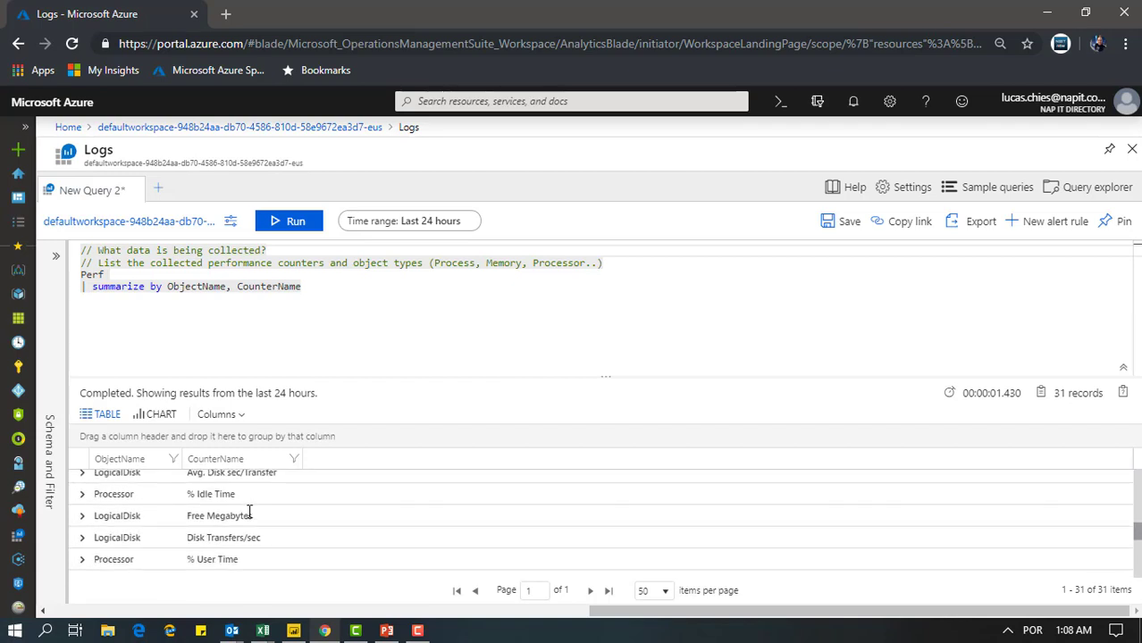
pyautogui.scroll(-2, 249, 511)
pyautogui.scroll(-1, 251, 516)
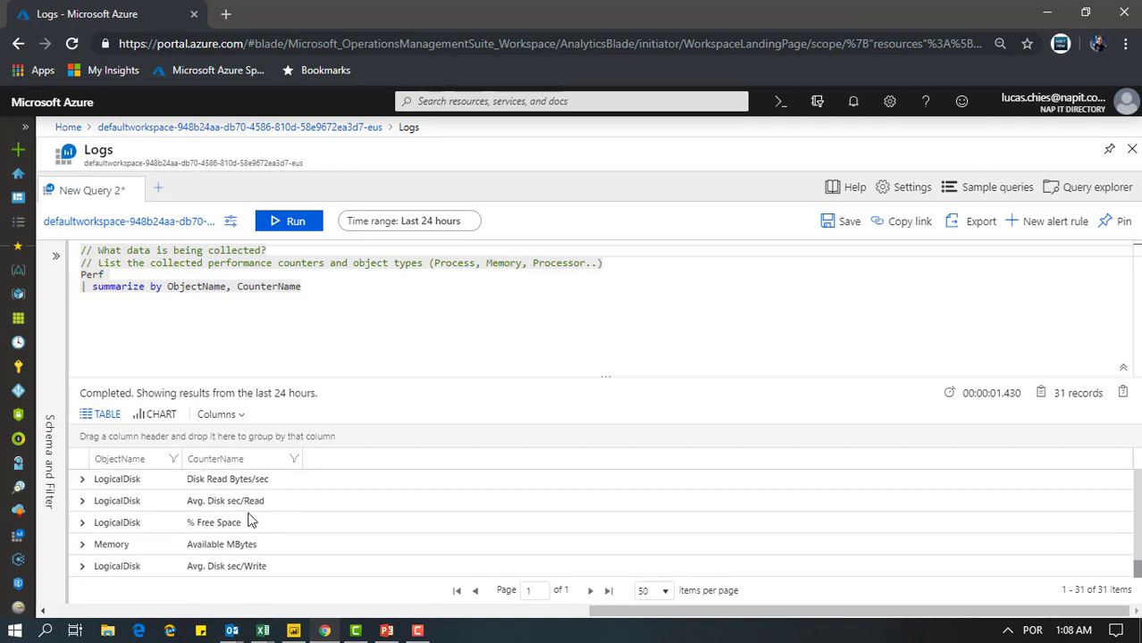
pyautogui.scroll(8, 248, 523)
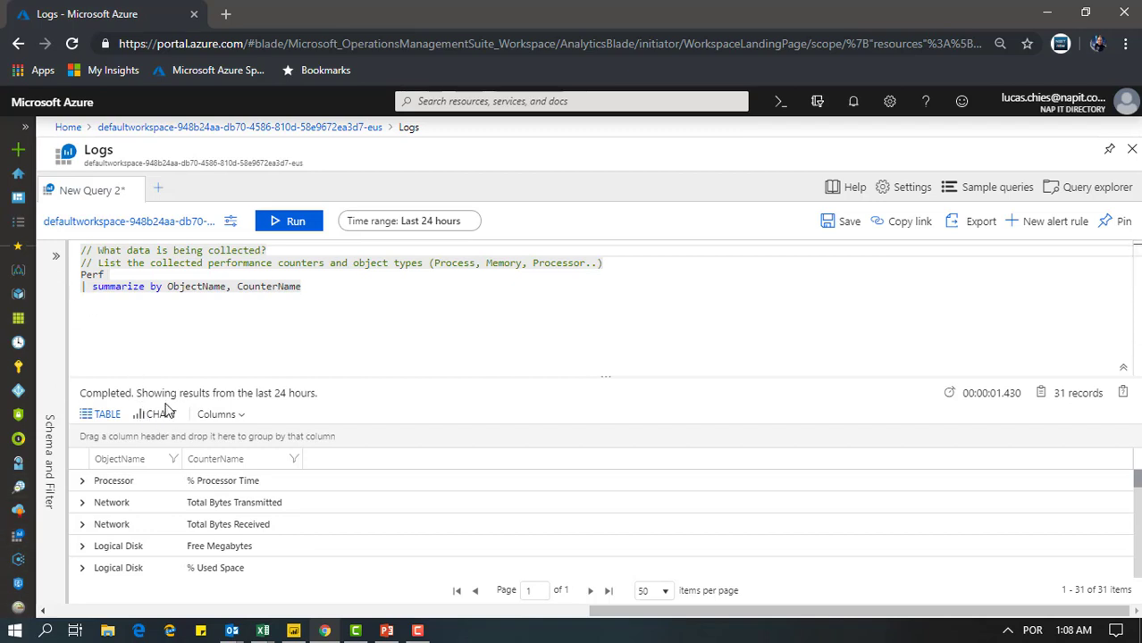
# Clear the performance counter query and swap its query tab for a fresh blank one
pyautogui.click(200, 304)
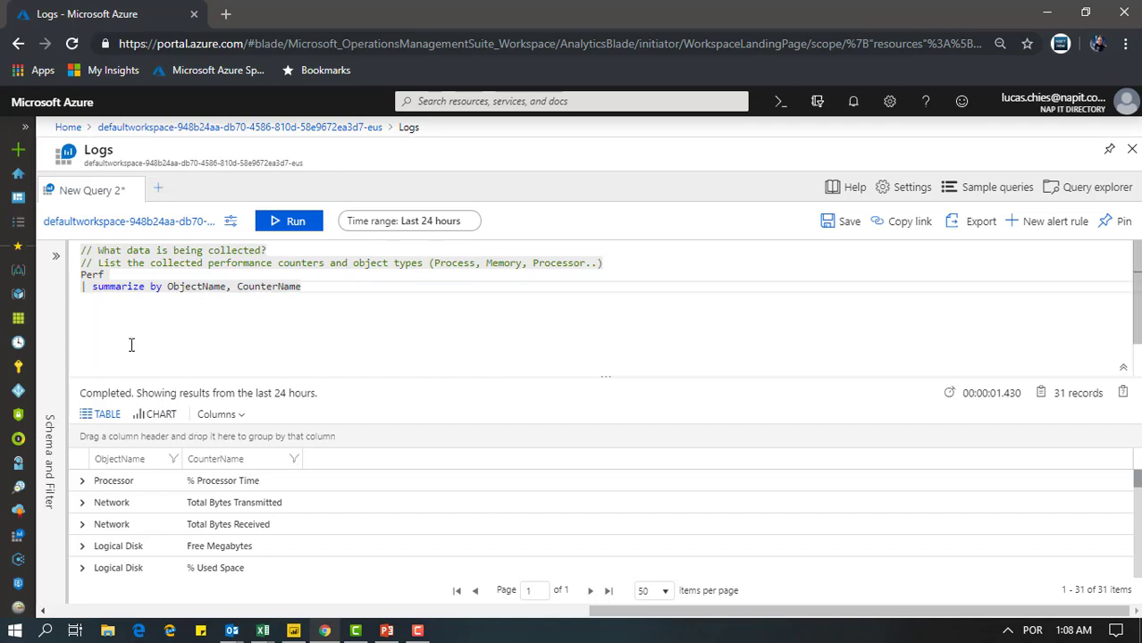
pyautogui.hotkey('ctrl', 'a')
pyautogui.press('Delete')
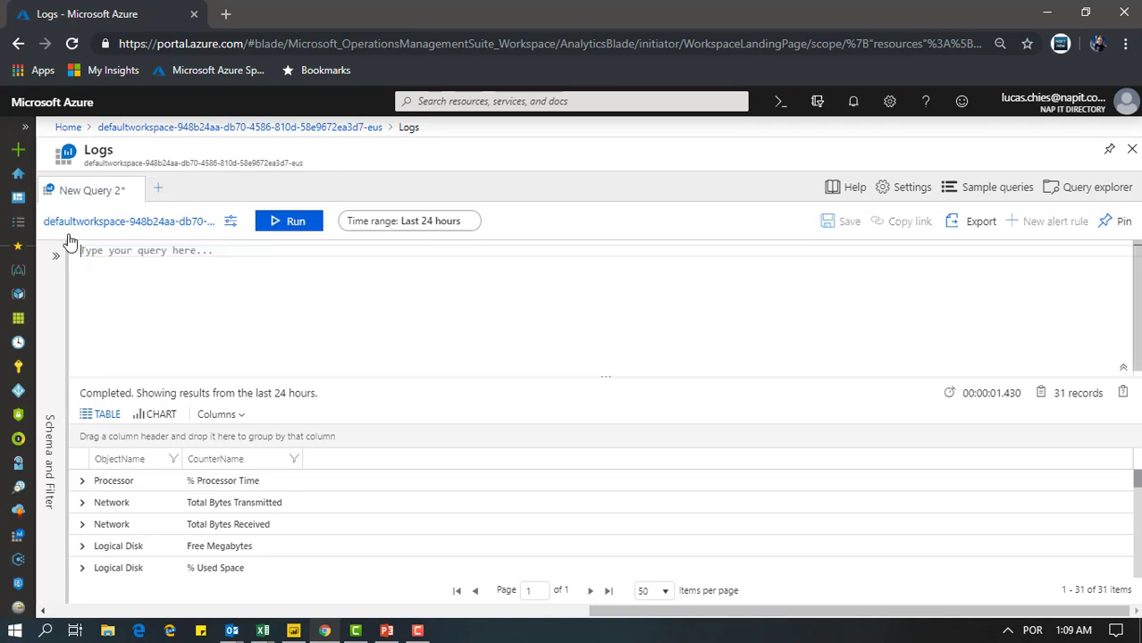
pyautogui.click(158, 188)
pyautogui.click(141, 195)
pyautogui.click(136, 190)
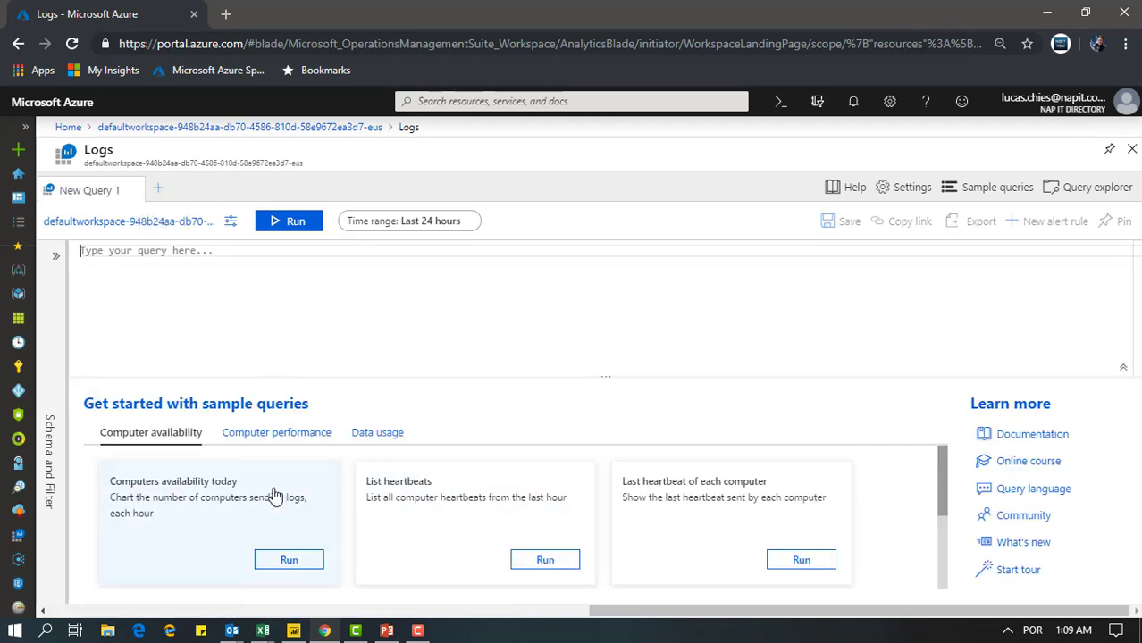
# Run the "Memory and CPU usage" sample query, then rerun it as a table without the "render timechart" line
pyautogui.click(315, 436)
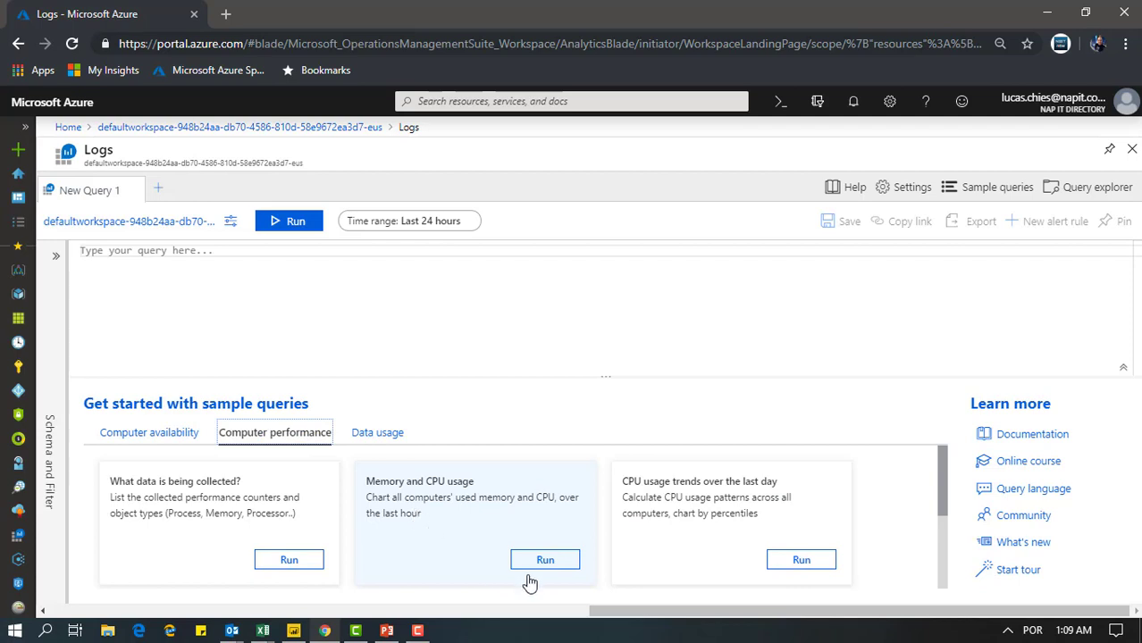
pyautogui.click(562, 565)
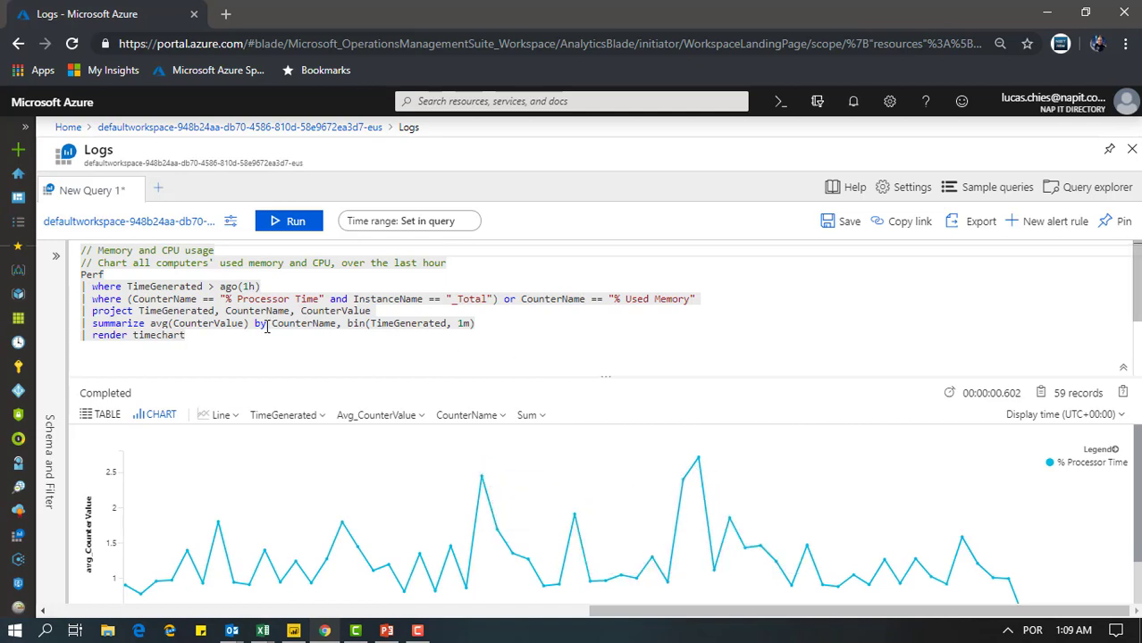
pyautogui.moveTo(196, 342); pyautogui.dragTo(75, 349)
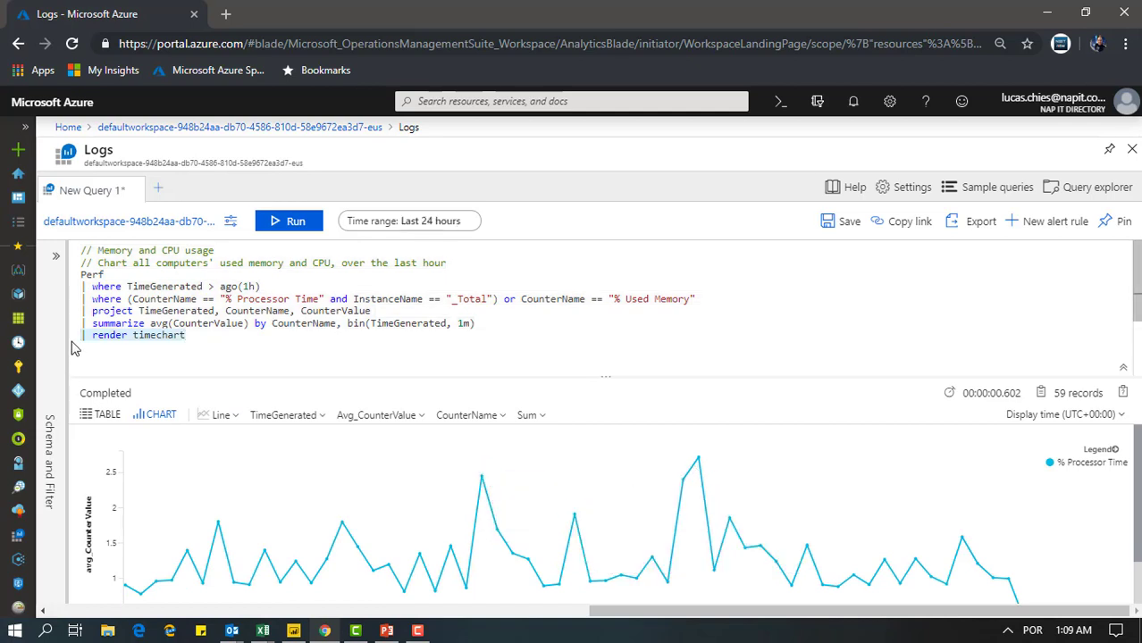
pyautogui.press('BackSpace')
pyautogui.moveTo(480, 325); pyautogui.dragTo(81, 274)
pyautogui.click(295, 222)
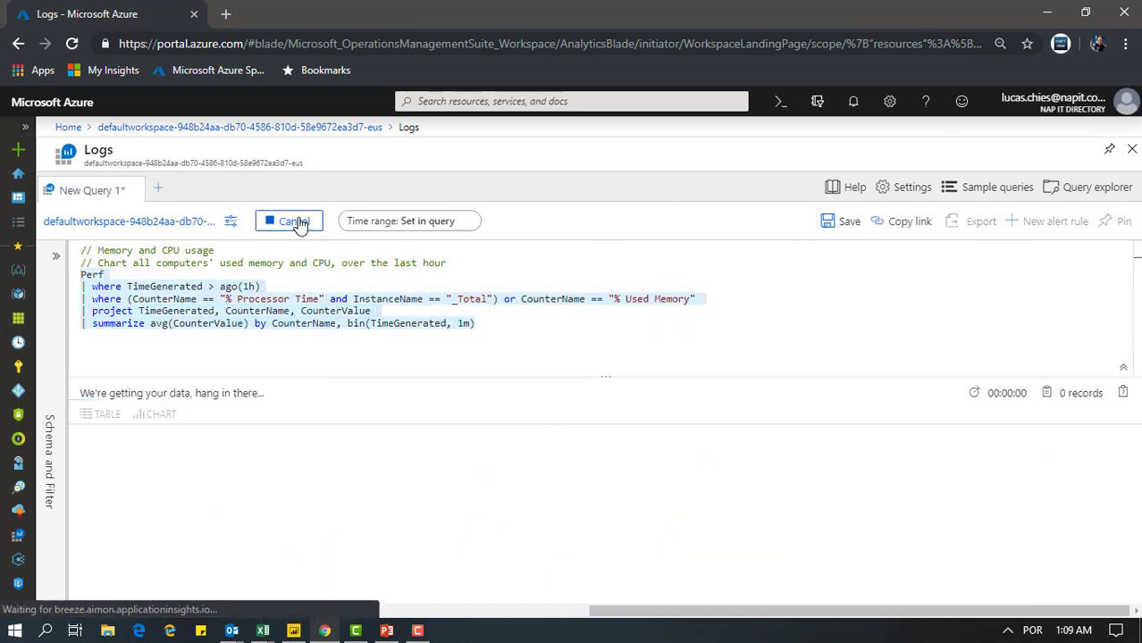
# Change the TimeGenerated filter in the Memory and CPU usage query to ago(2h) and rerun the query
pyautogui.click(405, 348)
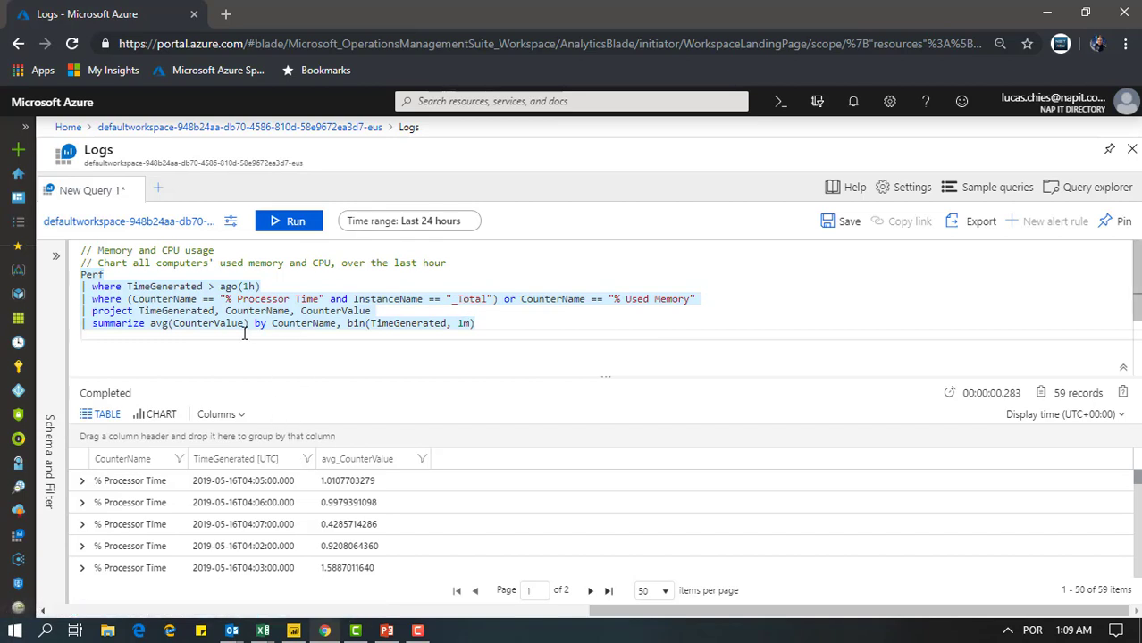
pyautogui.click(234, 287)
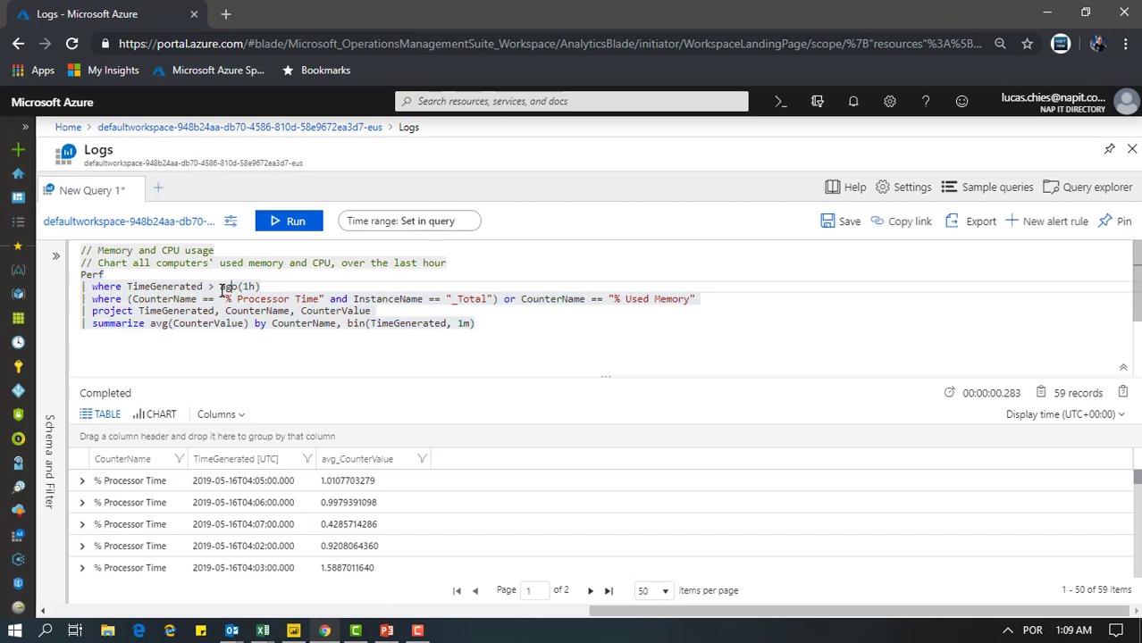
pyautogui.press('Left')
pyautogui.press('Left')
pyautogui.write('2')
pyautogui.click(474, 323)
pyautogui.moveTo(474, 324); pyautogui.dragTo(47, 278)
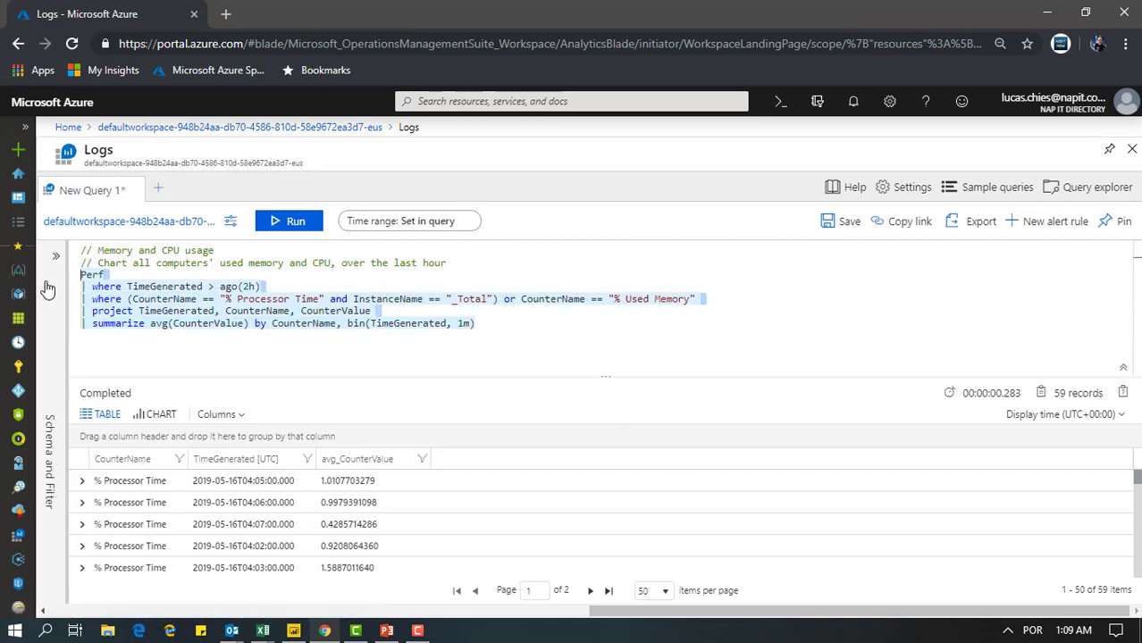
pyautogui.click(295, 224)
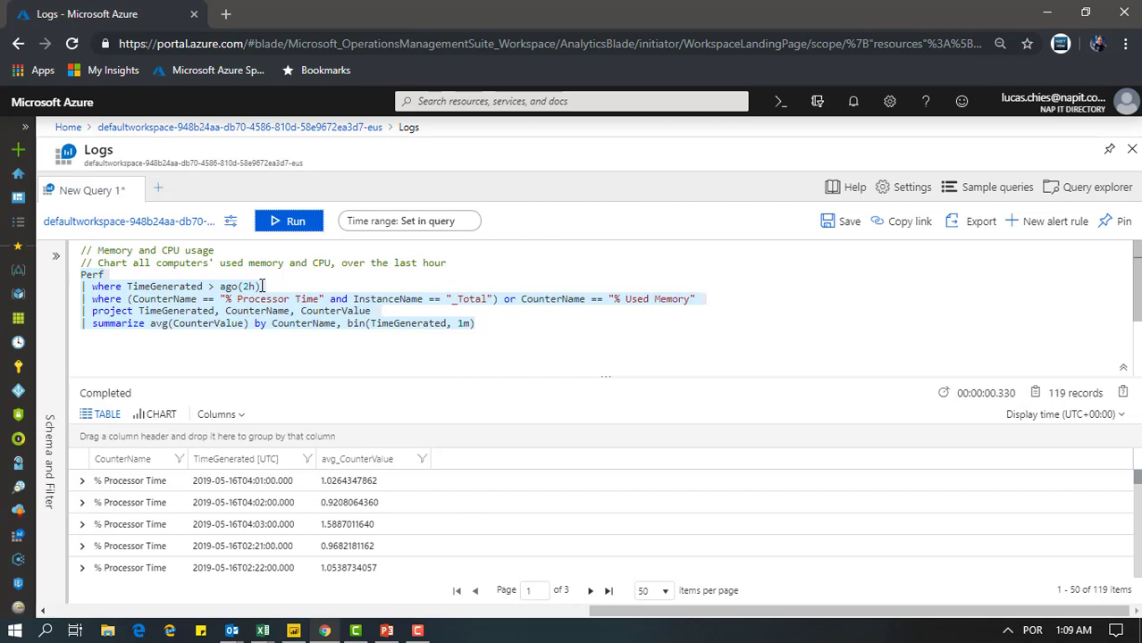
pyautogui.click(280, 324)
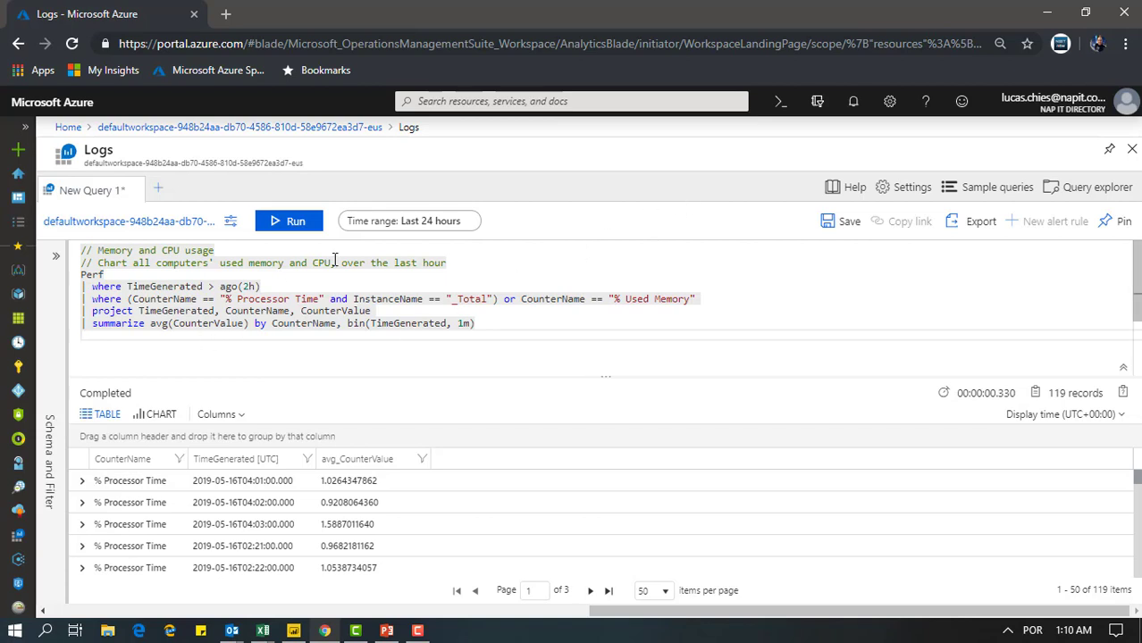
# Switch to OneNote 2016 to reach the Azure notebook sections
pyautogui.click(14, 631)
pyautogui.click(323, 252)
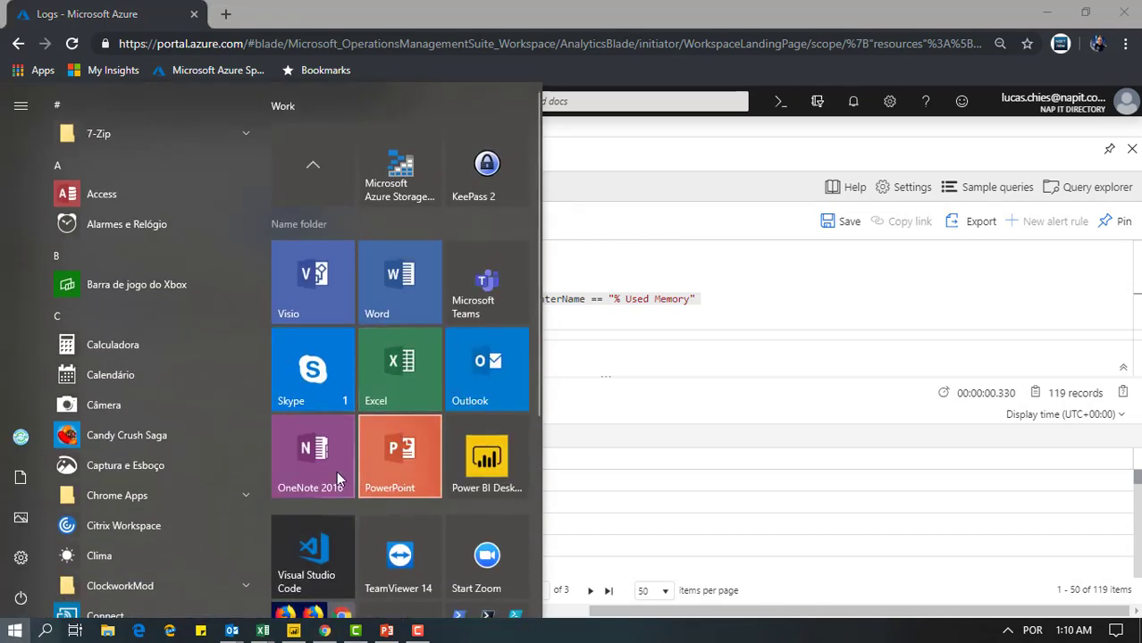
pyautogui.click(337, 472)
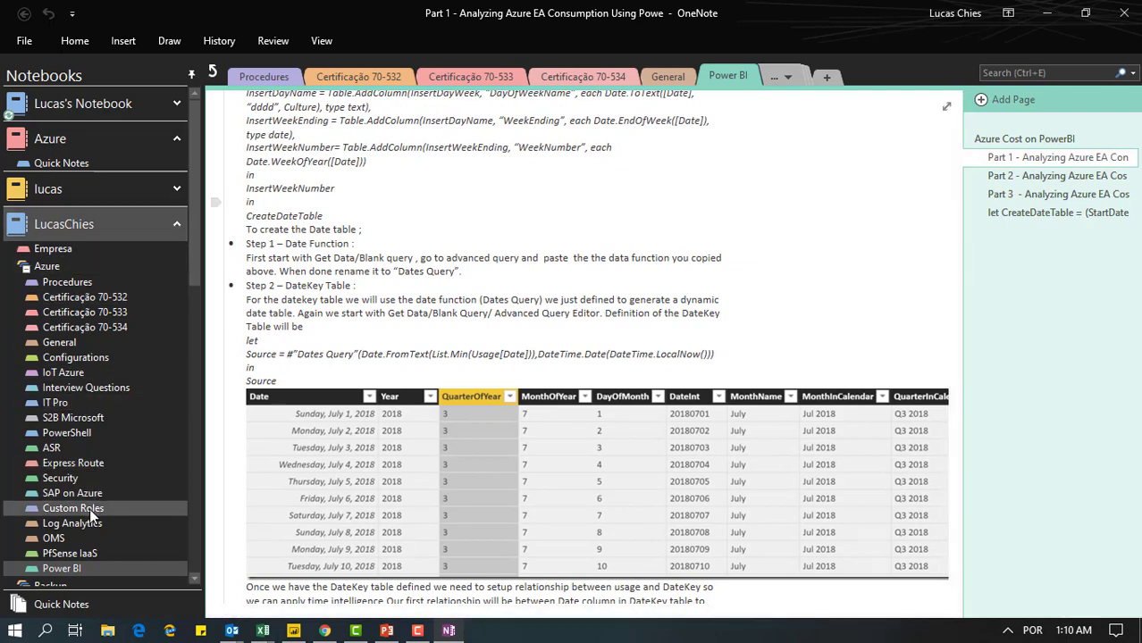
# Copy the Per Day heartbeat availability query from the %Uptime page of the Log Analytics notebook section
pyautogui.click(63, 524)
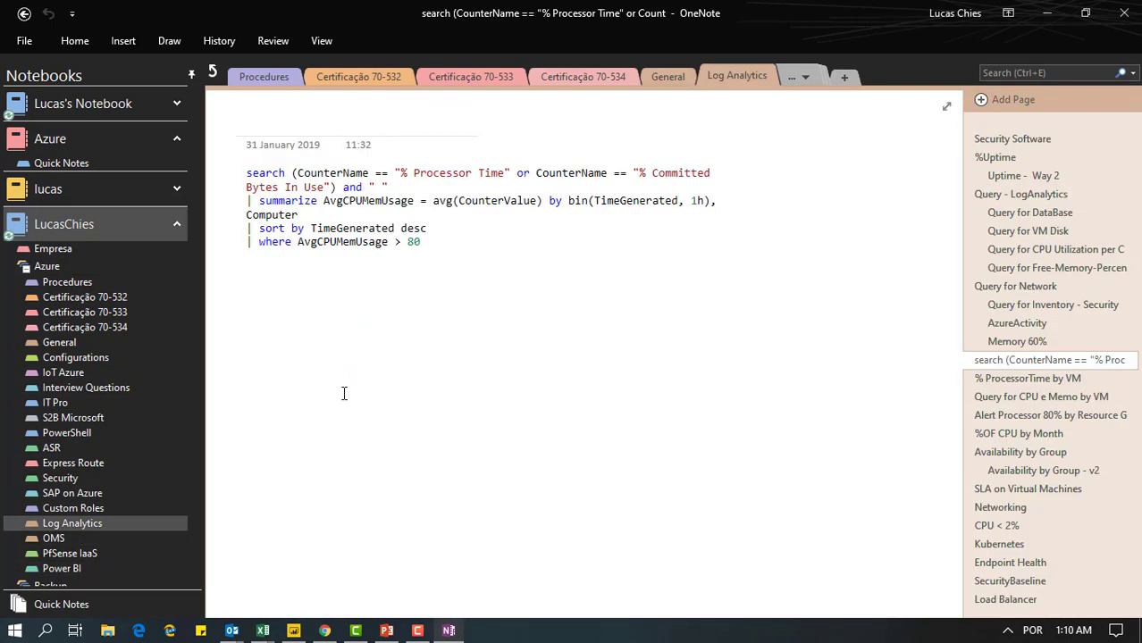
pyautogui.click(995, 158)
pyautogui.click(1015, 176)
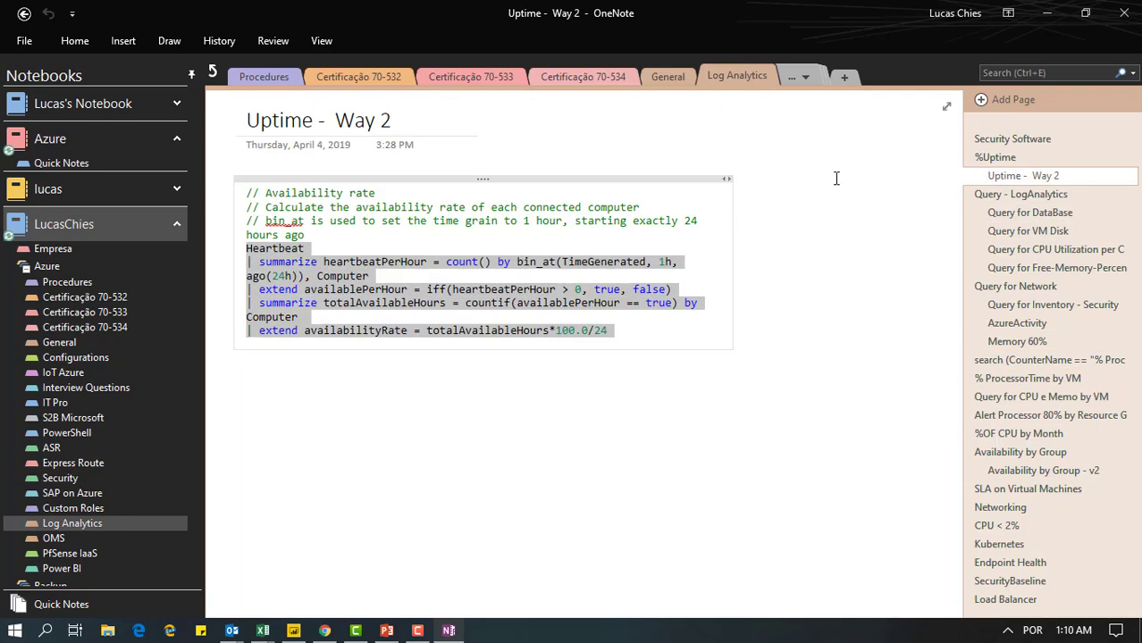
pyautogui.click(987, 159)
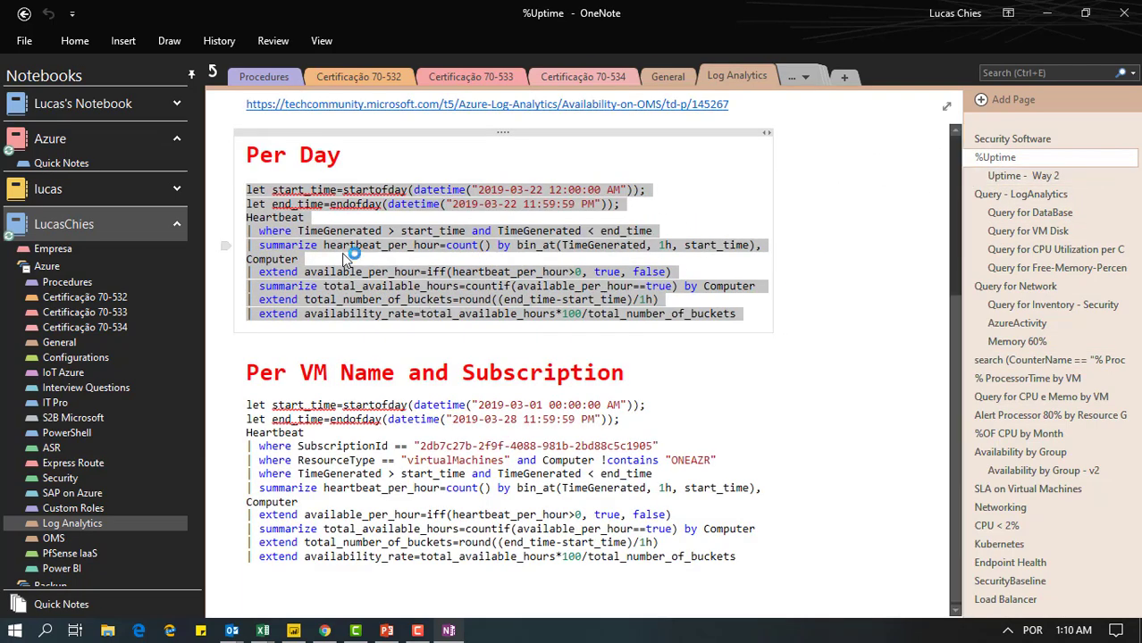
pyautogui.rightClick(343, 251)
pyautogui.click(386, 278)
# Switch back to the Azure portal and paste the copied Per Day availability query into a new query tab
pyautogui.click(1045, 17)
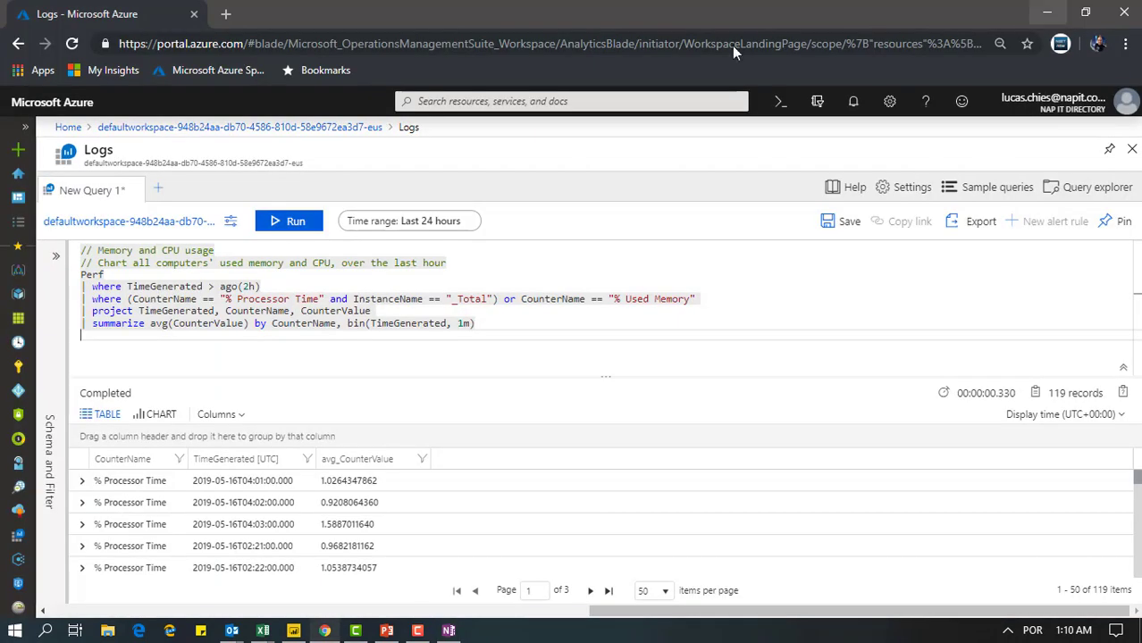
pyautogui.click(159, 193)
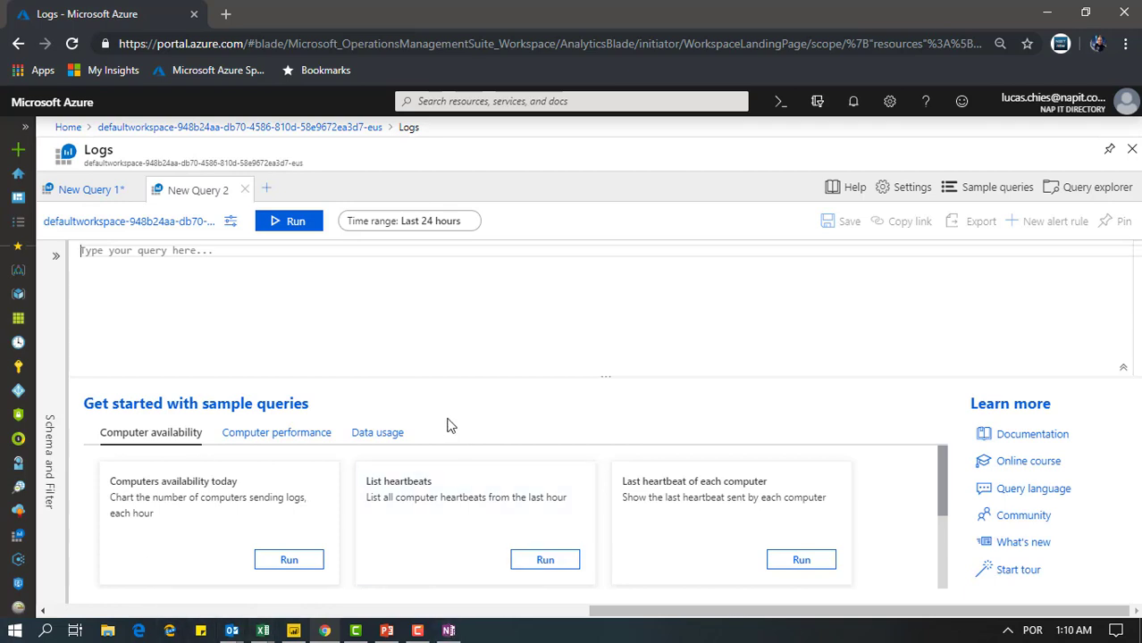
pyautogui.hotkey('ctrl', 'v')
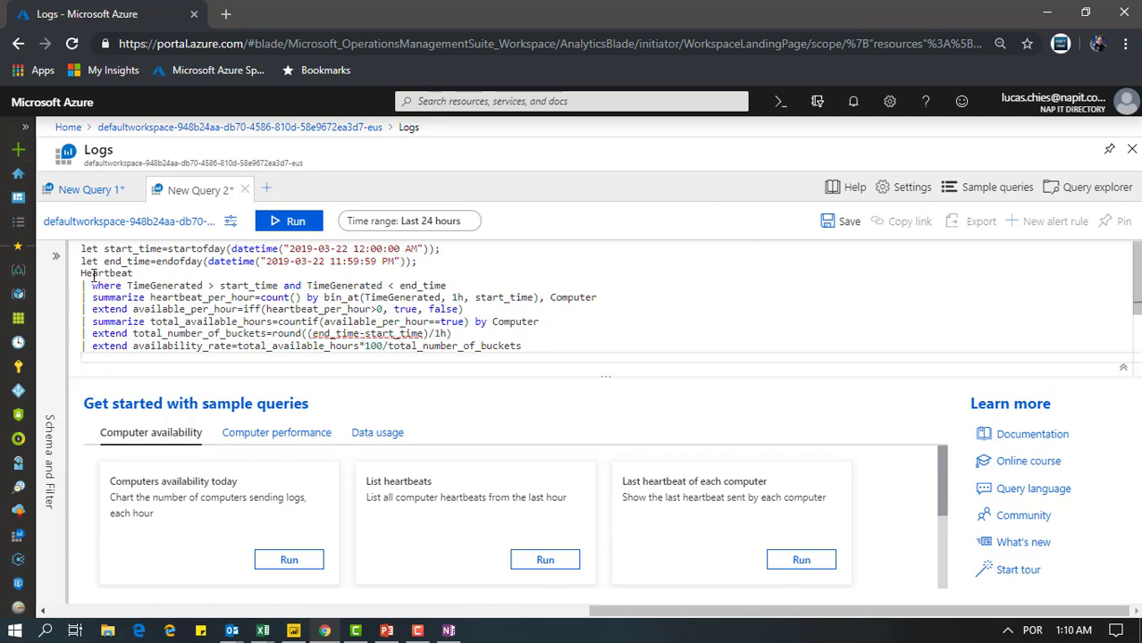
pyautogui.moveTo(527, 346); pyautogui.dragTo(266, 237)
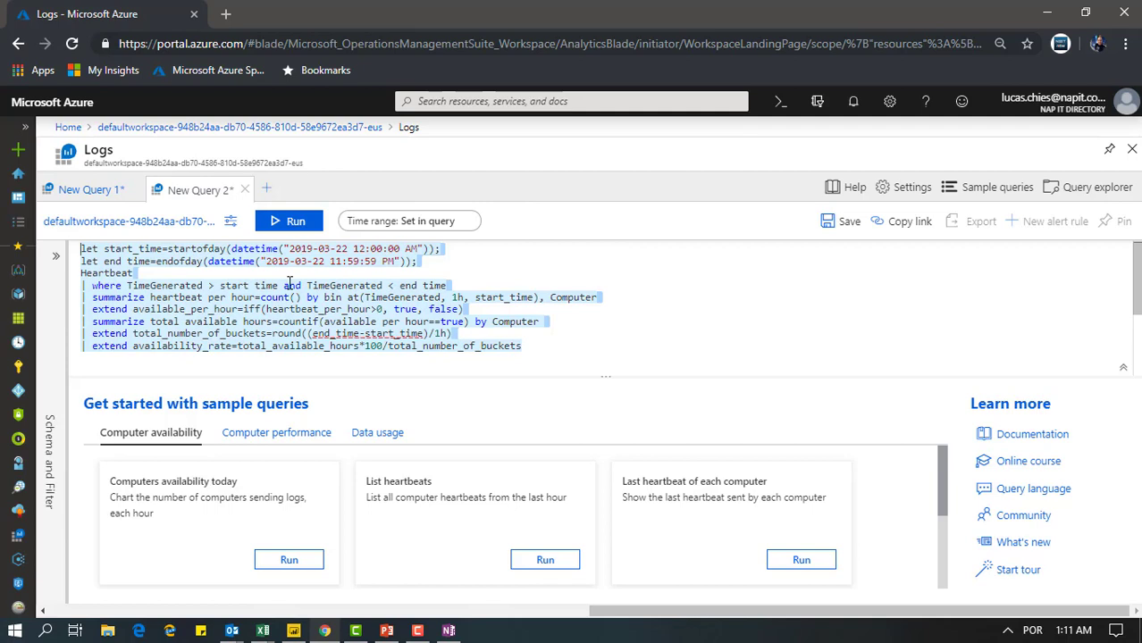
pyautogui.click(324, 322)
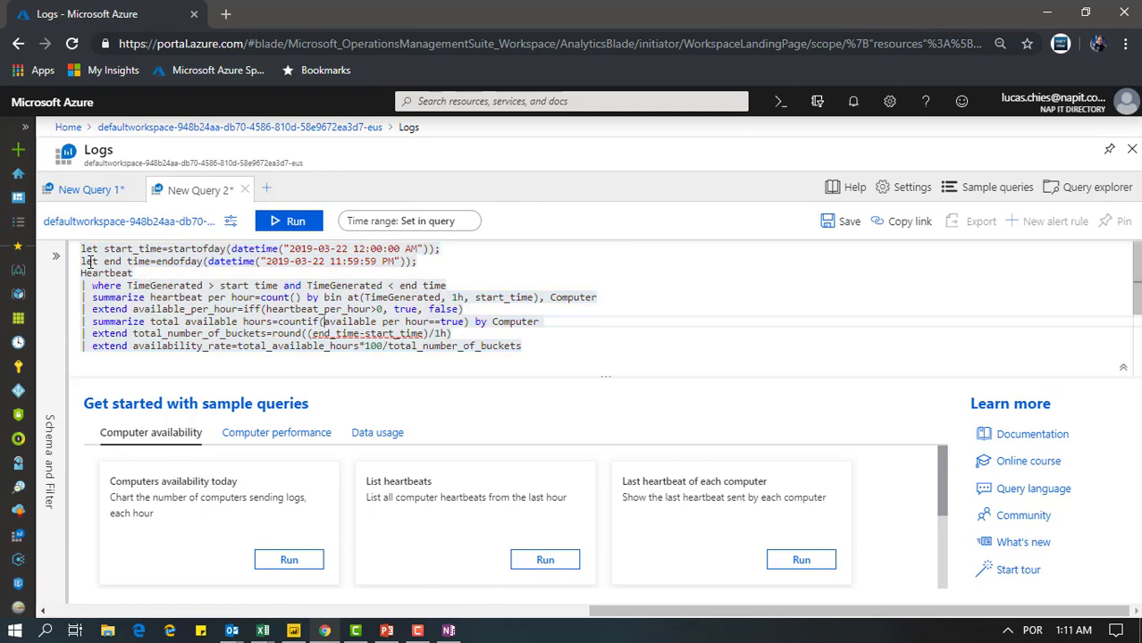
# Set the start_time date in the availability query to 2019-05-08
pyautogui.moveTo(82, 250); pyautogui.dragTo(420, 262)
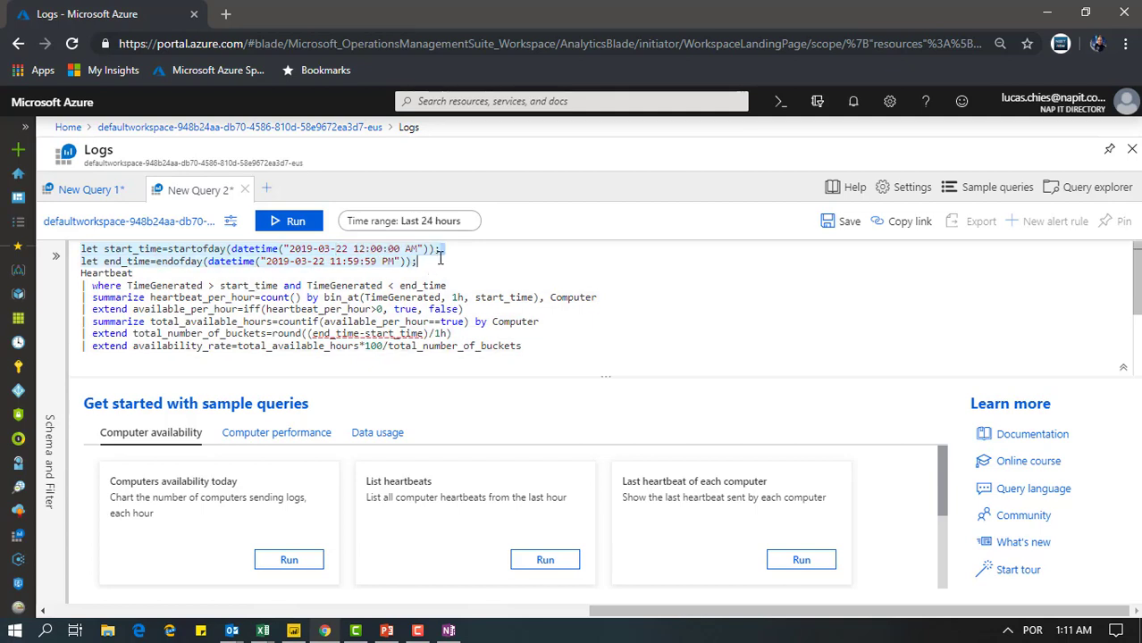
pyautogui.click(438, 259)
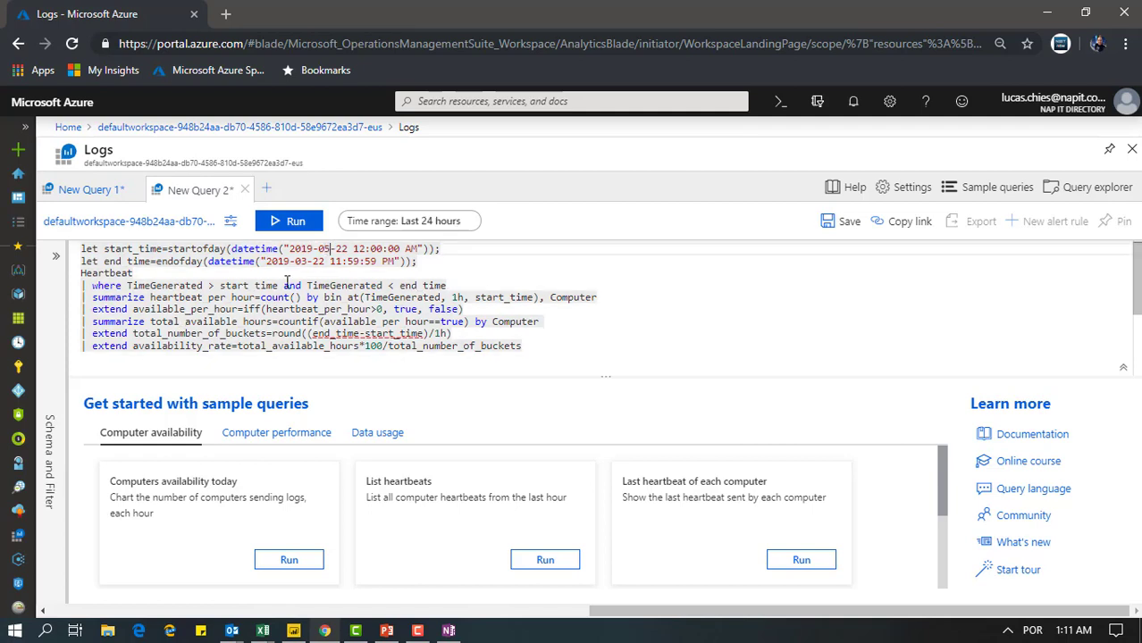
pyautogui.press('BackSpace')
pyautogui.write('5')
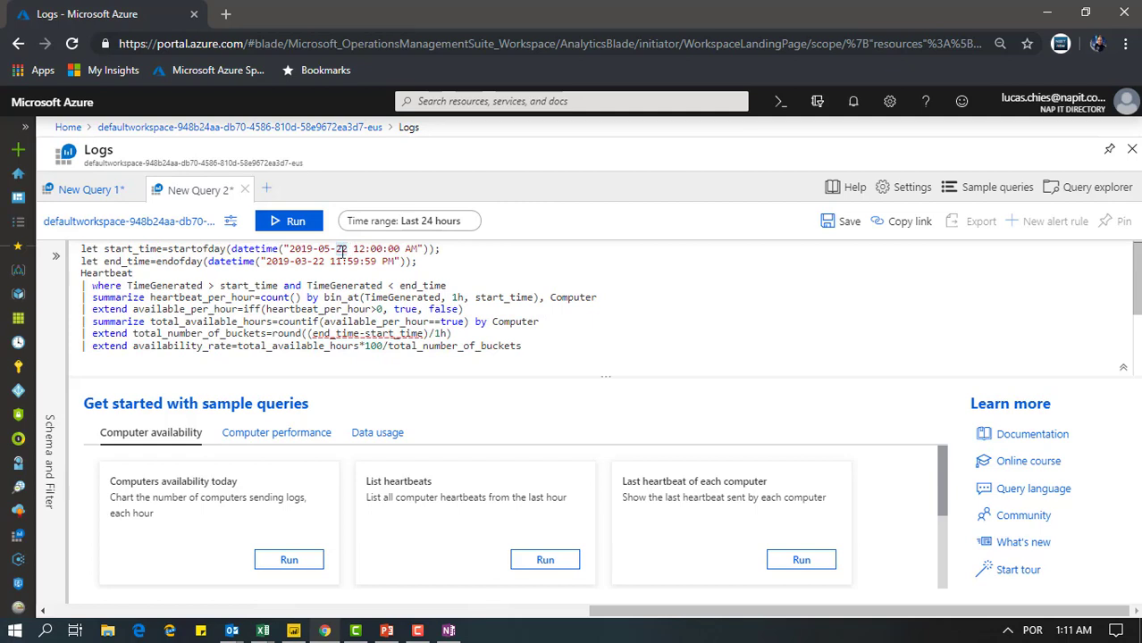
pyautogui.press('BackSpace')
pyautogui.press('BackSpace')
pyautogui.write('08')
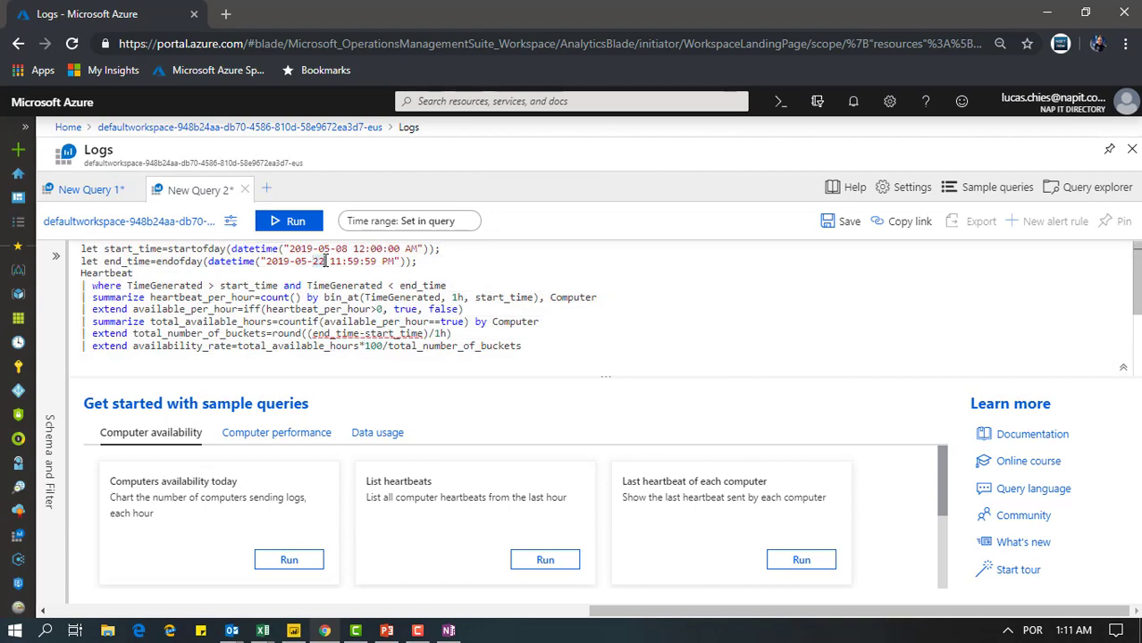
# Set the end_time date in the availability query to 2019-05-15
pyautogui.click(326, 261)
pyautogui.press('BackSpace')
pyautogui.press('BackSpace')
pyautogui.write('16')
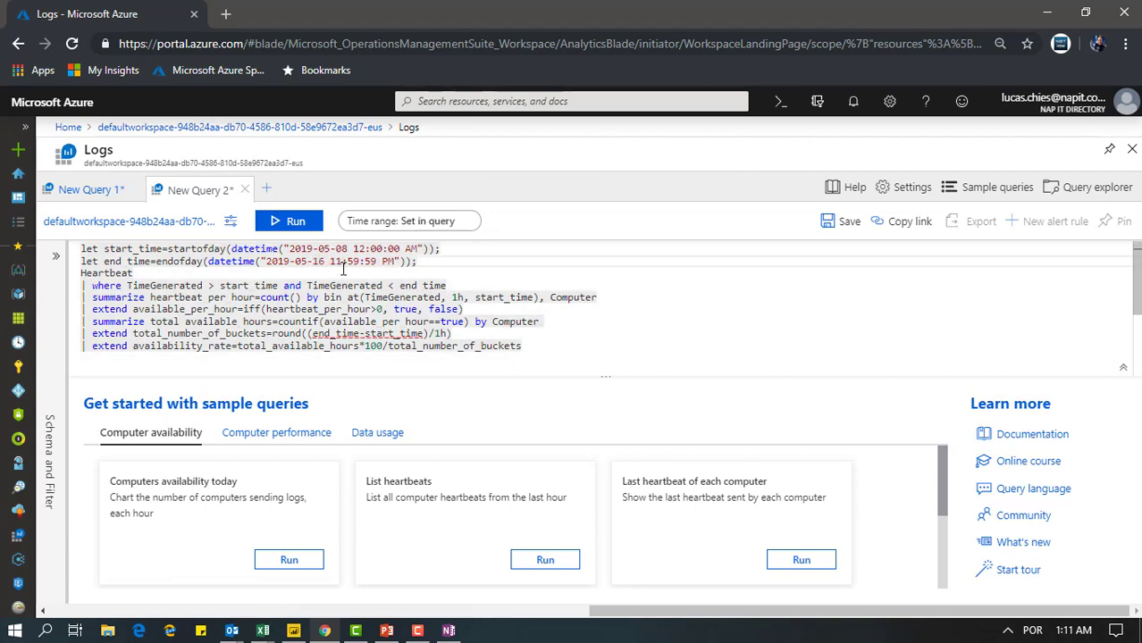
pyautogui.press('BackSpace')
pyautogui.write('5')
# Set the time of day in the start_time line to 00:00:01
pyautogui.doubleClick(359, 250)
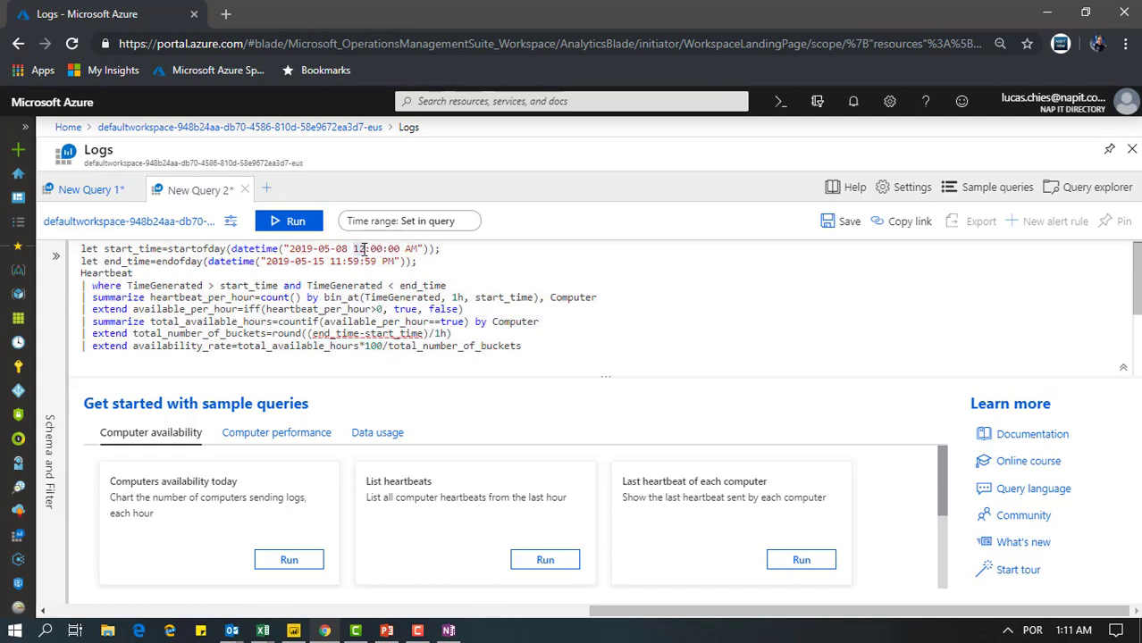
pyautogui.write('00')
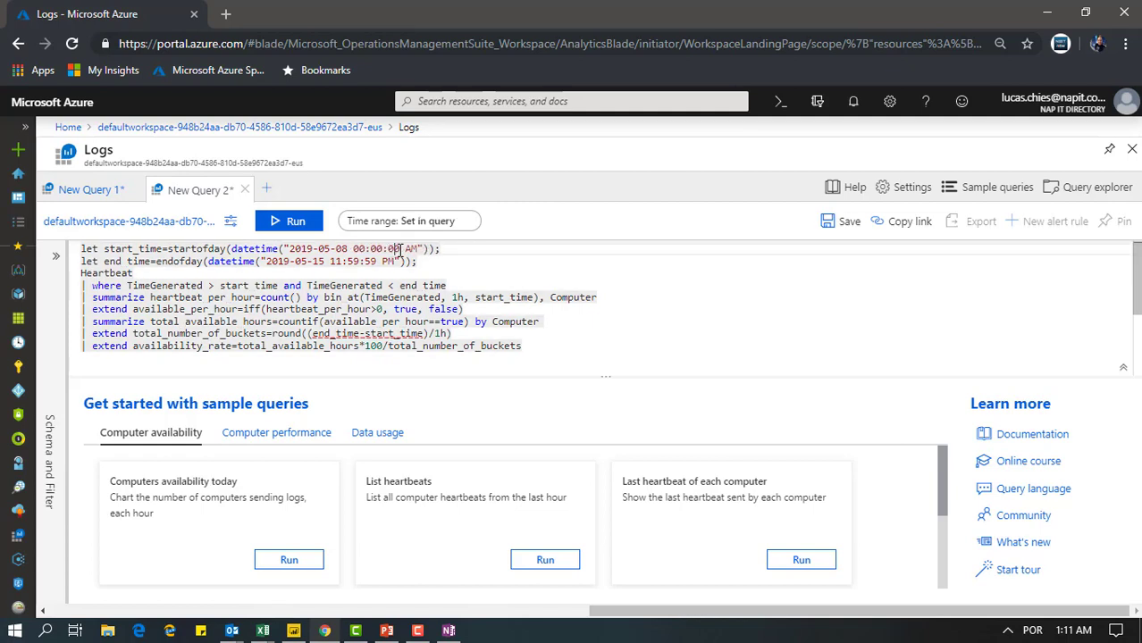
pyautogui.click(400, 250)
pyautogui.press('BackSpace')
pyautogui.write('1')
pyautogui.click(451, 272)
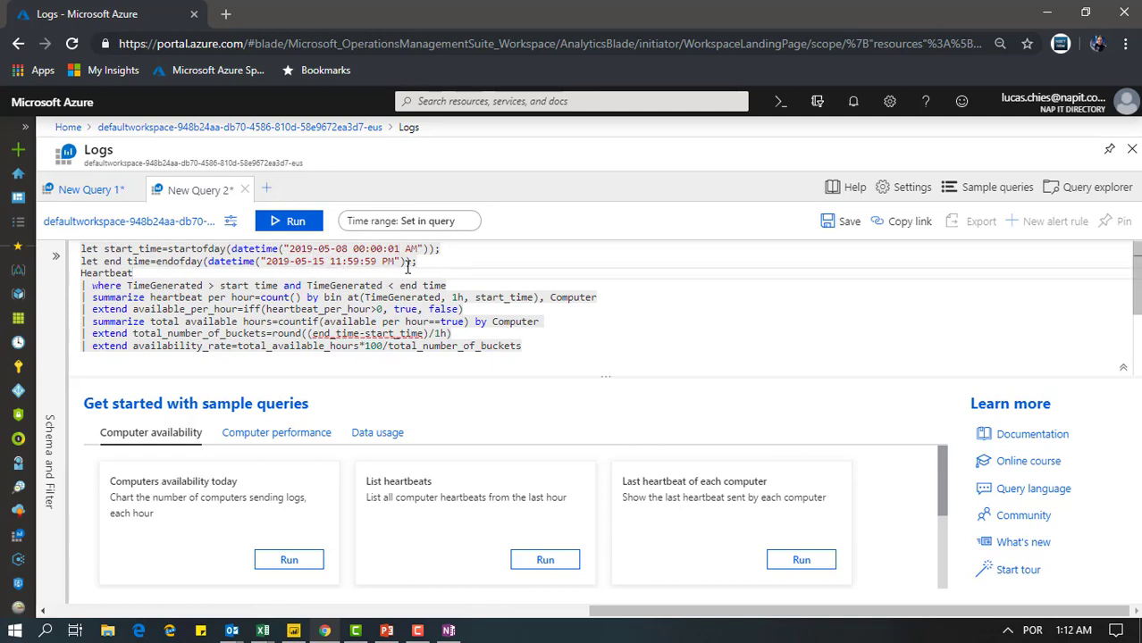
# Review the query's Heartbeat source and its start_time and end_time filters, and run the whole query
pyautogui.click(414, 261)
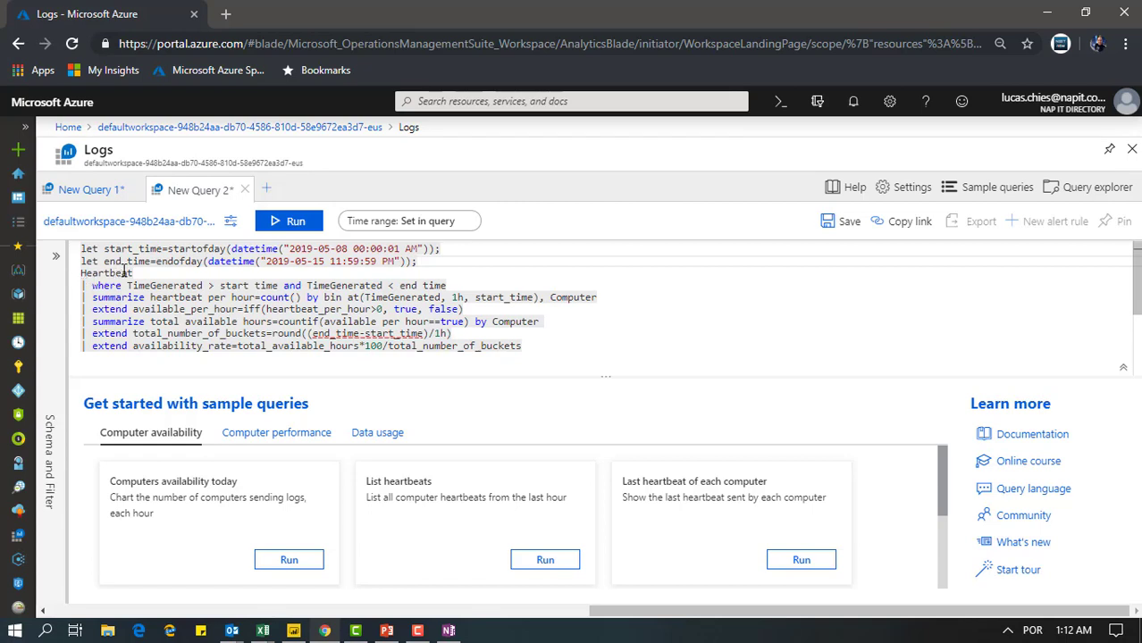
pyautogui.moveTo(137, 273); pyautogui.dragTo(74, 278)
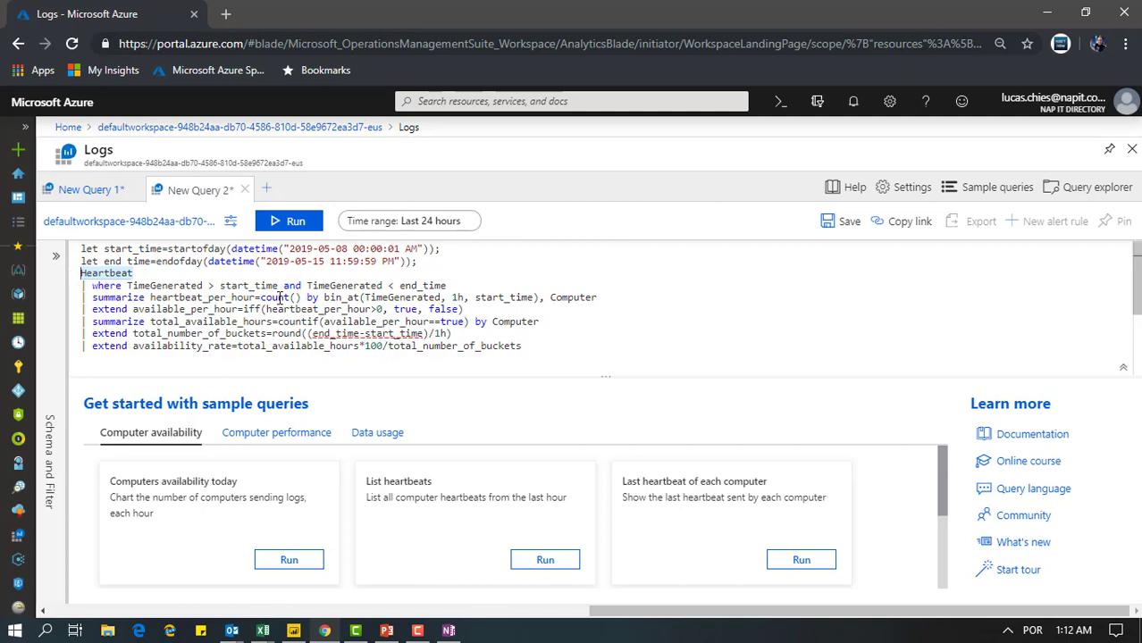
pyautogui.click(177, 287)
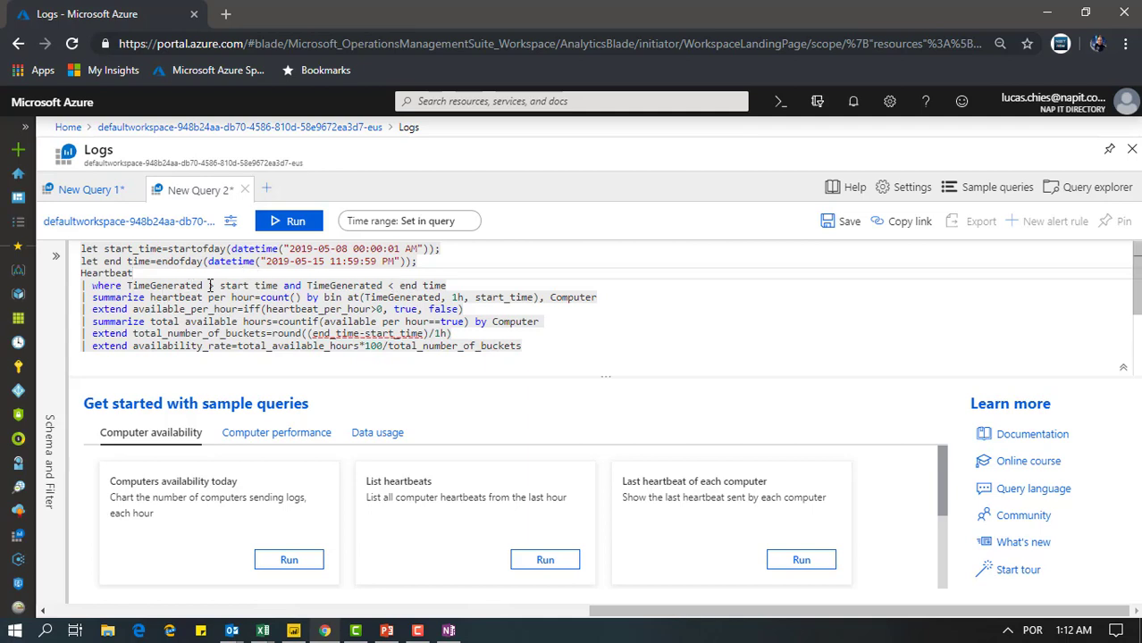
pyautogui.moveTo(220, 286); pyautogui.dragTo(279, 286)
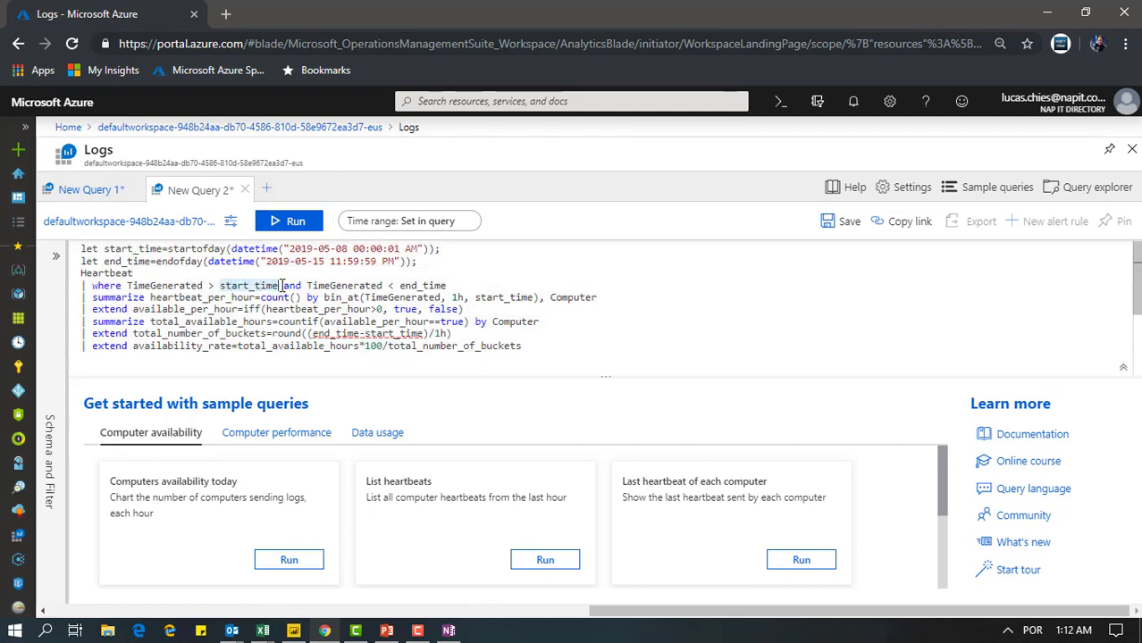
pyautogui.doubleClick(446, 286)
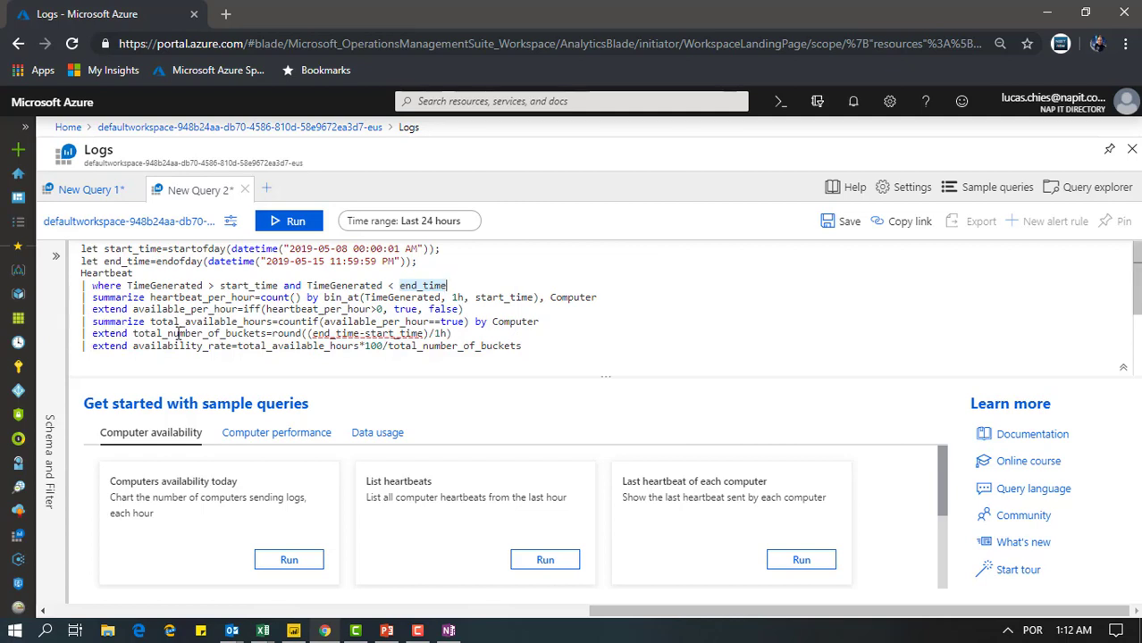
pyautogui.moveTo(536, 346); pyautogui.dragTo(114, 228)
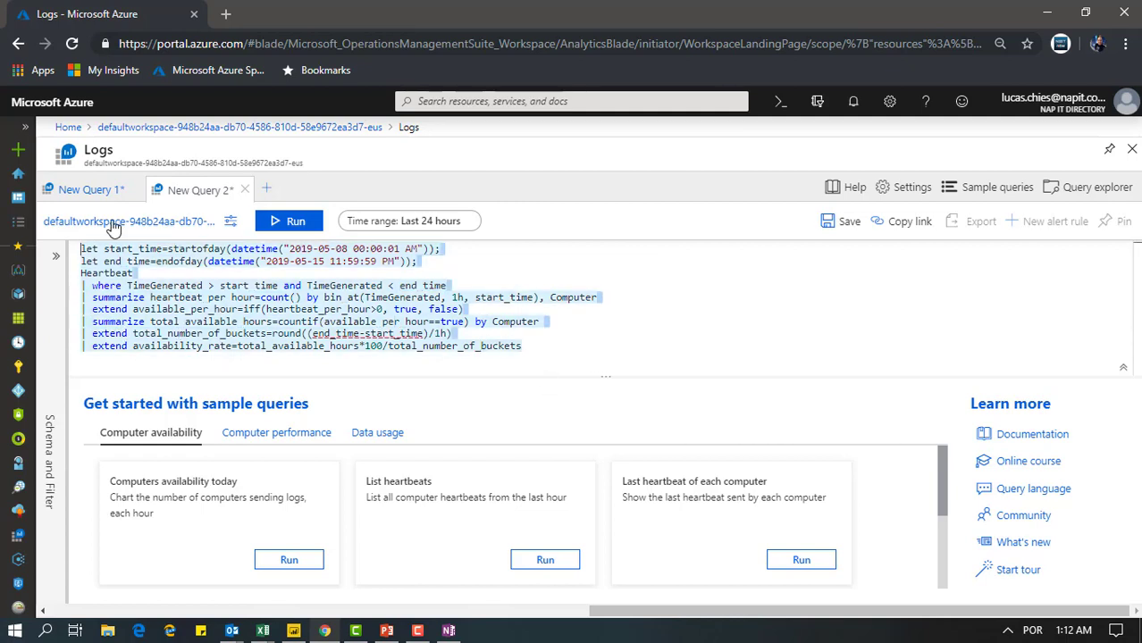
pyautogui.click(288, 221)
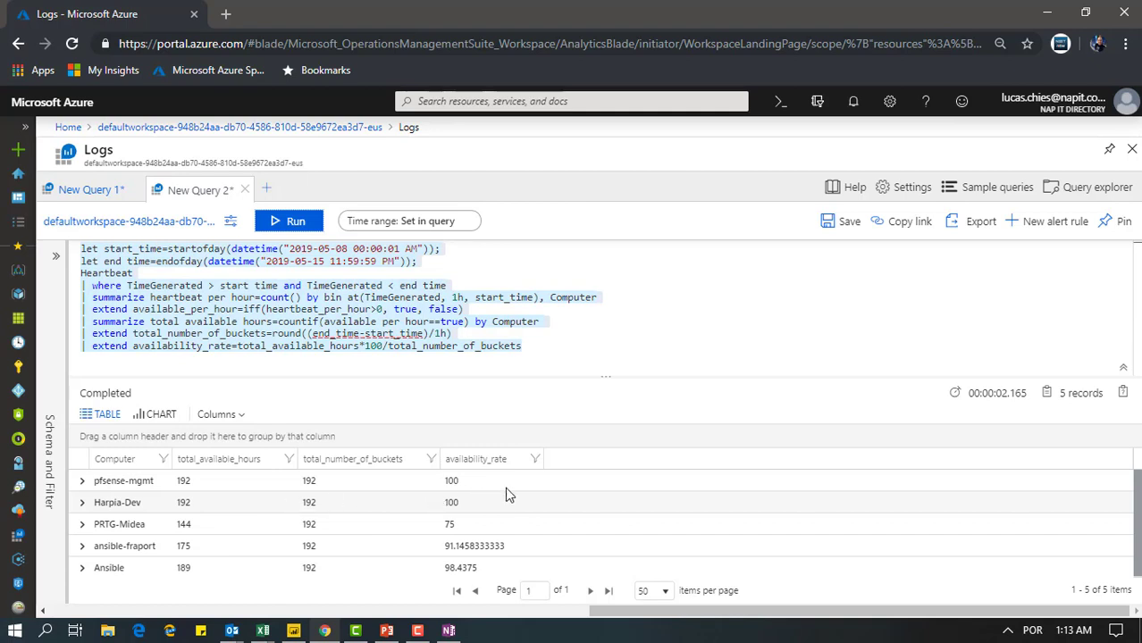
# Examine the availability_rate results for the individual computers
pyautogui.tripleClick(508, 568)
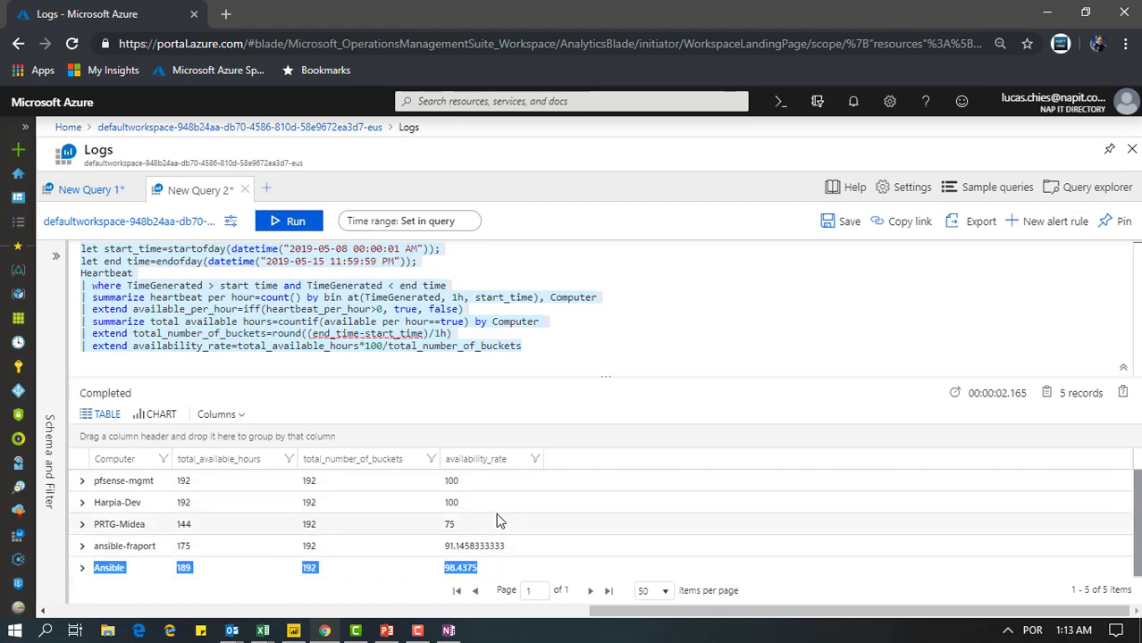
pyautogui.click(215, 588)
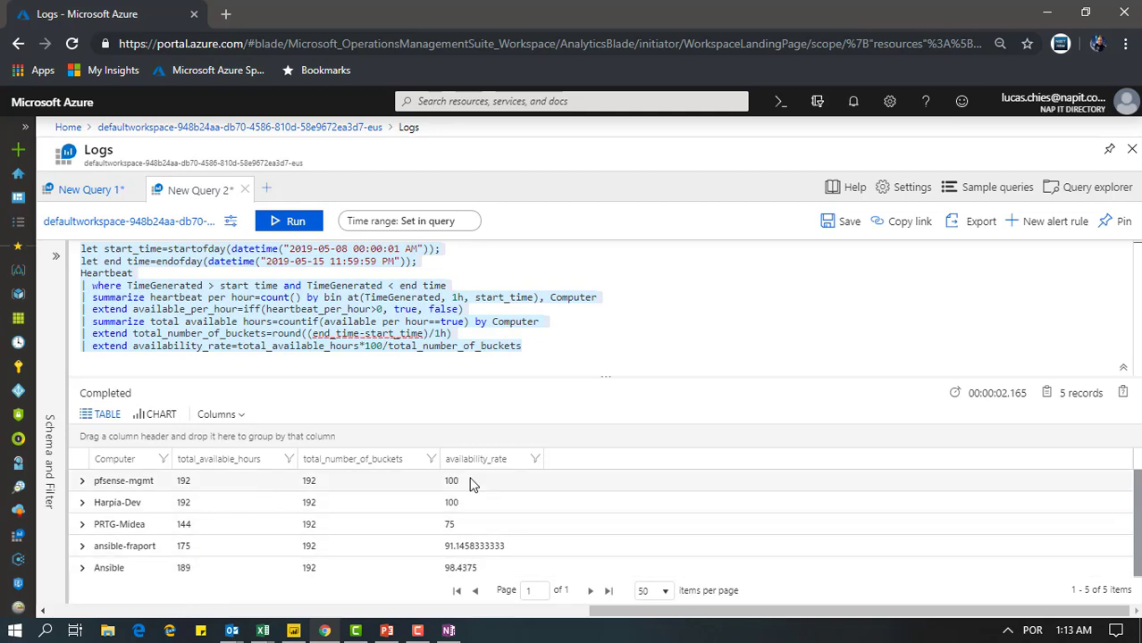
pyautogui.tripleClick(477, 507)
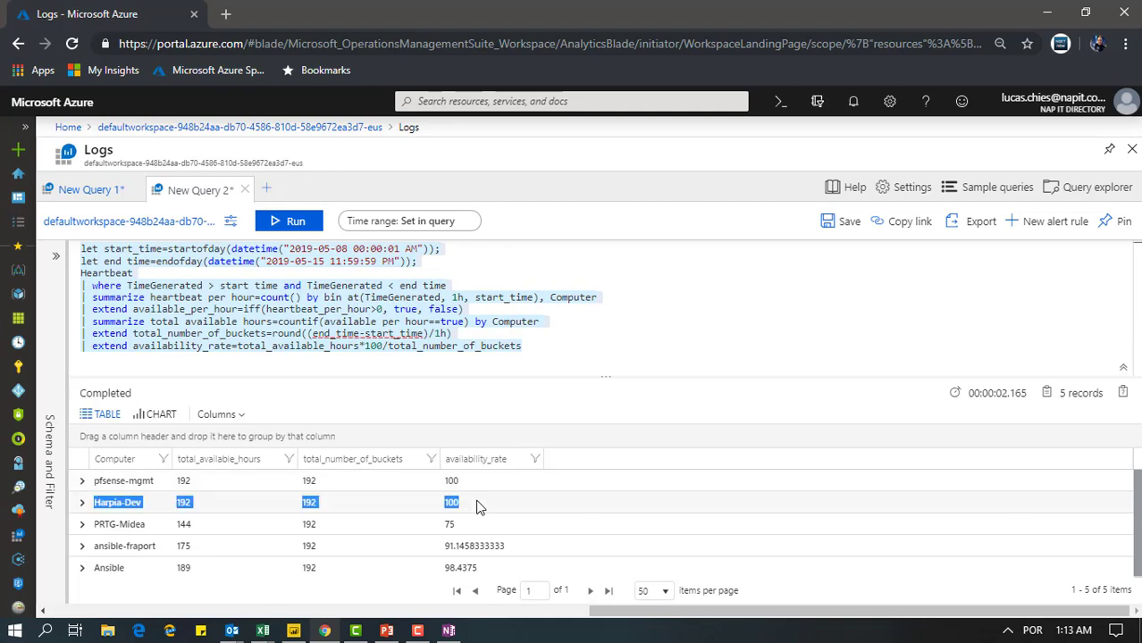
pyautogui.click(472, 533)
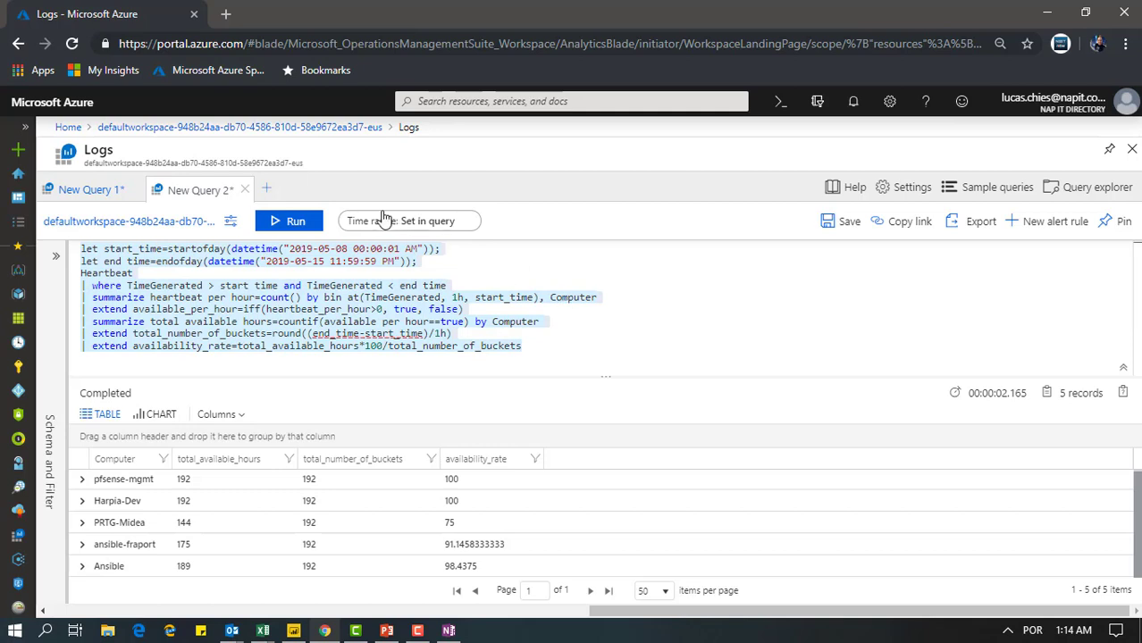
# Open a blank query tab and close the two earlier query tabs
pyautogui.click(271, 192)
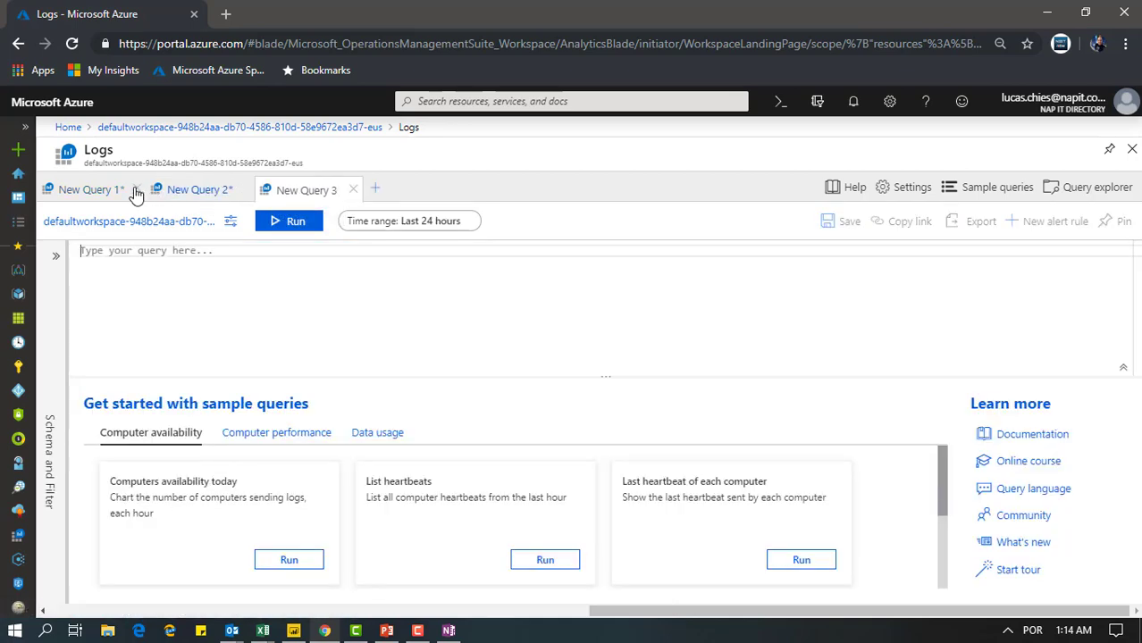
pyautogui.click(136, 191)
pyautogui.click(137, 190)
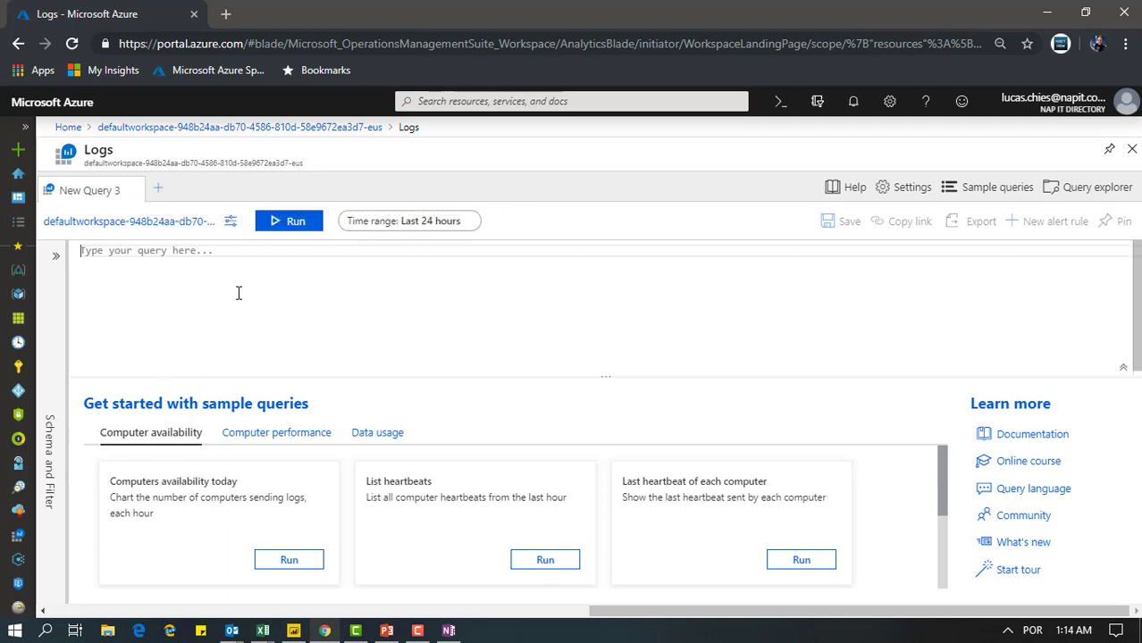
pyautogui.click(200, 297)
# Leave the logs for the workspace summary and browse the Management Tools gallery for solutions to add
pyautogui.click(1133, 150)
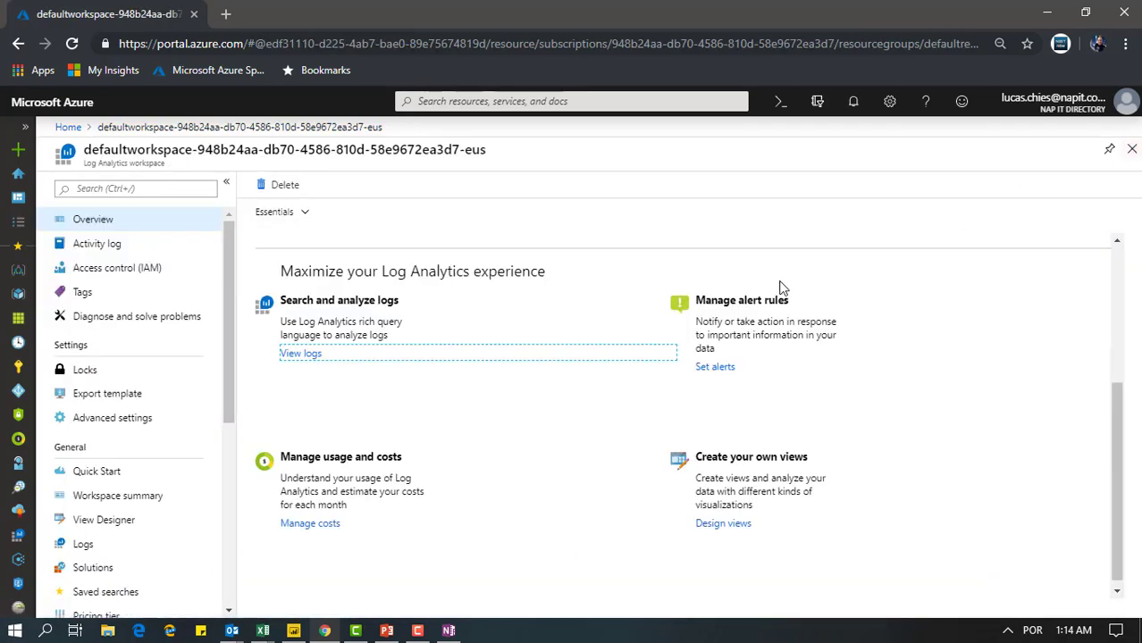
pyautogui.click(146, 502)
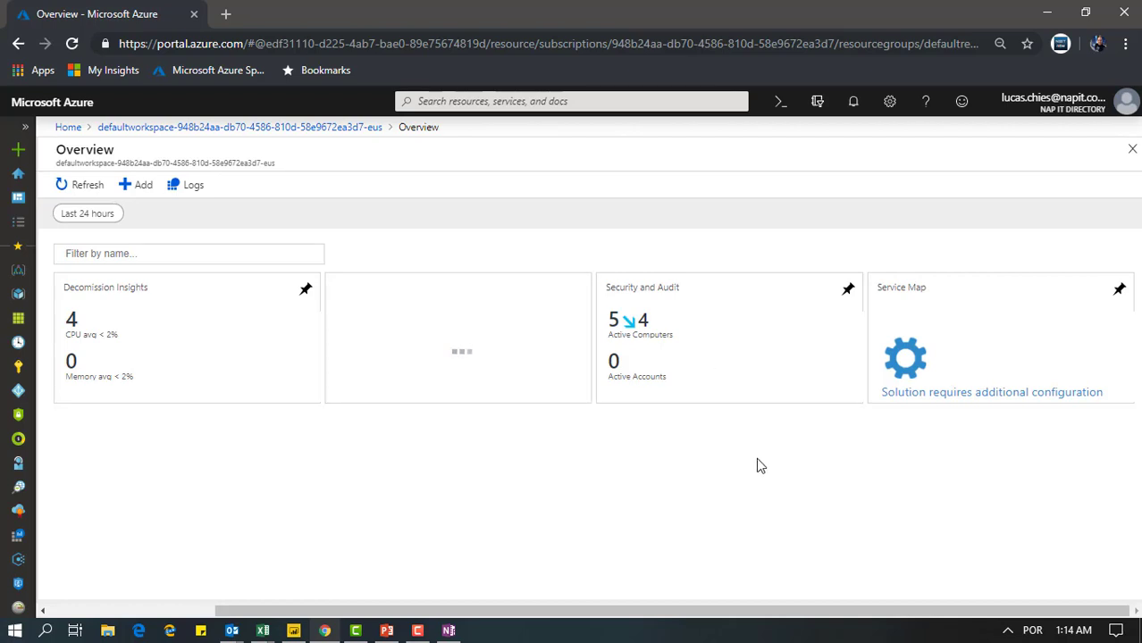
pyautogui.click(135, 190)
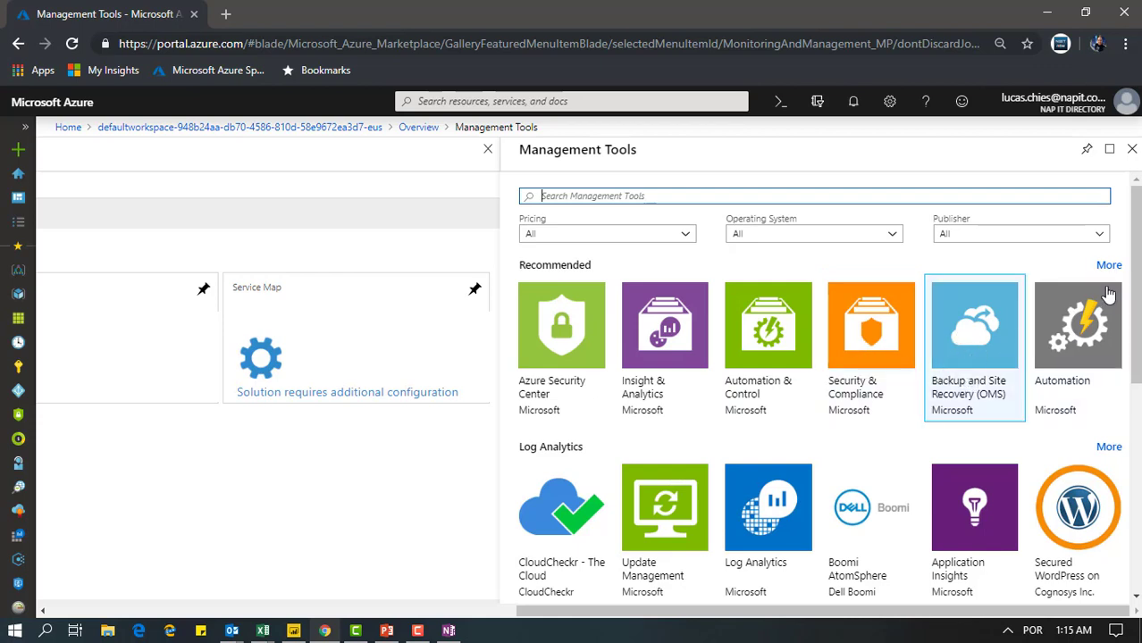
pyautogui.scroll(-1, 975, 394)
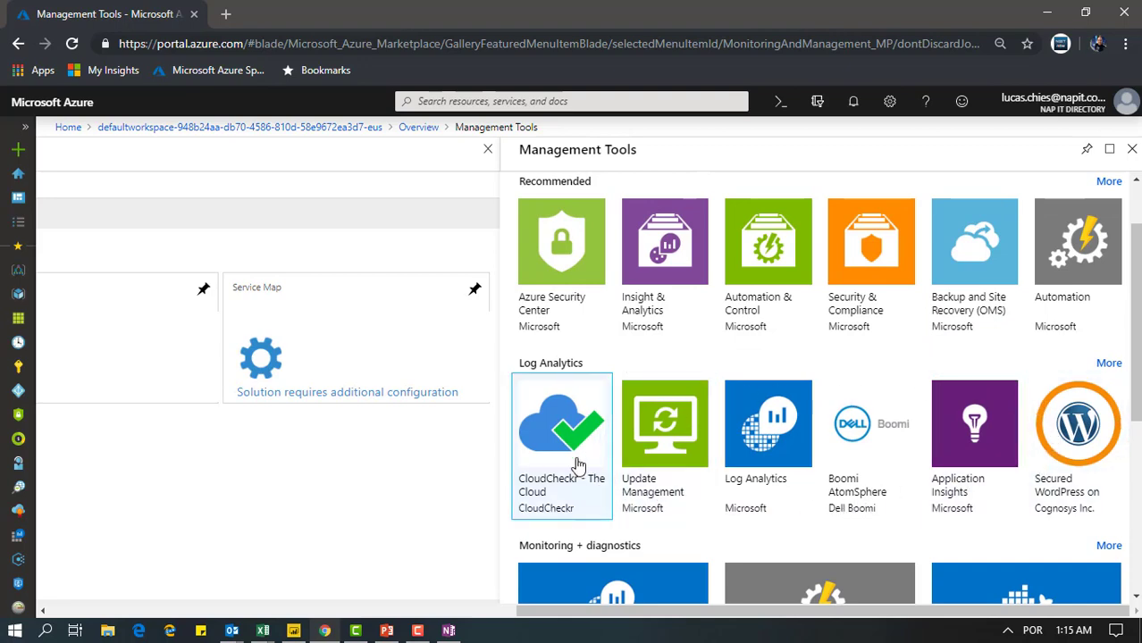
pyautogui.moveTo(1136, 362); pyautogui.dragTo(1135, 219)
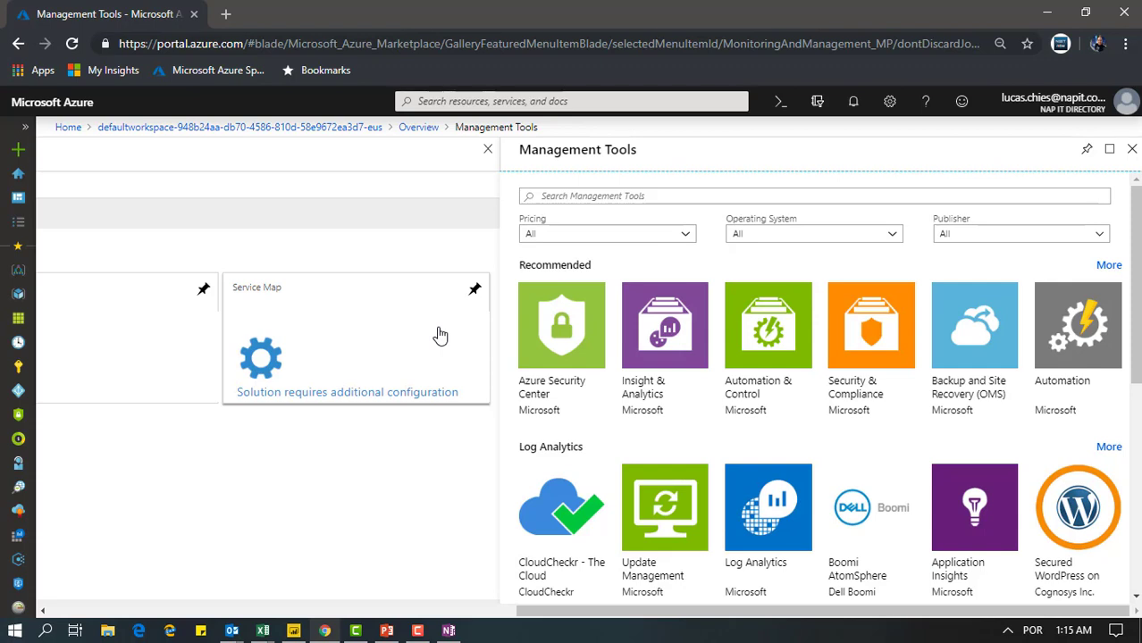
# Close the Management Tools gallery and the workspace summary, and open the workspace's View Designer
pyautogui.click(1132, 150)
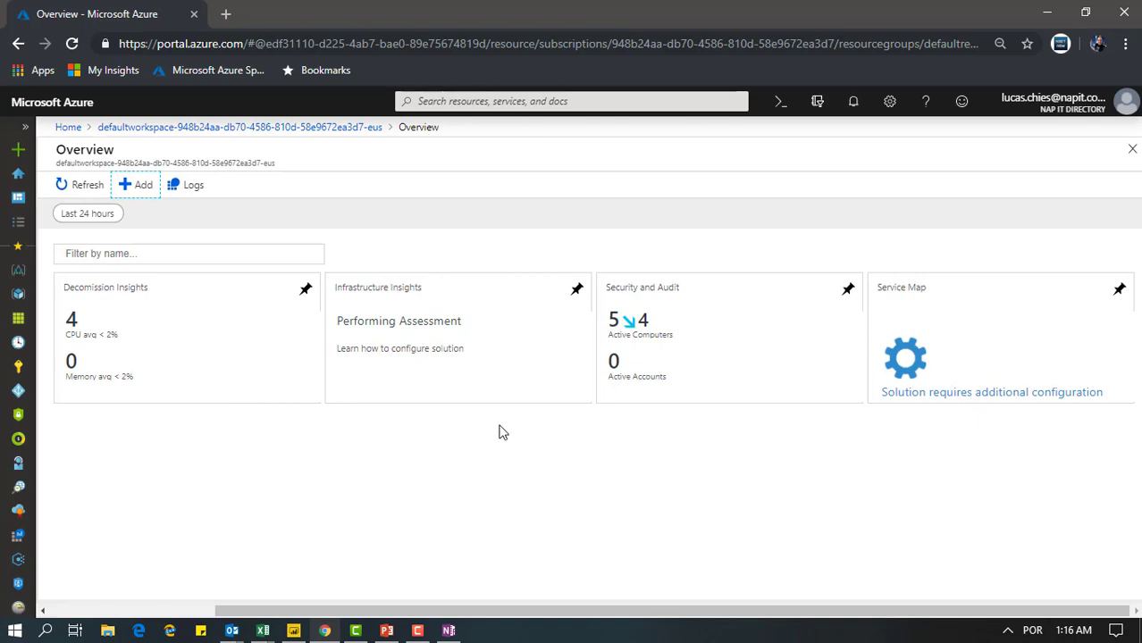
pyautogui.click(666, 484)
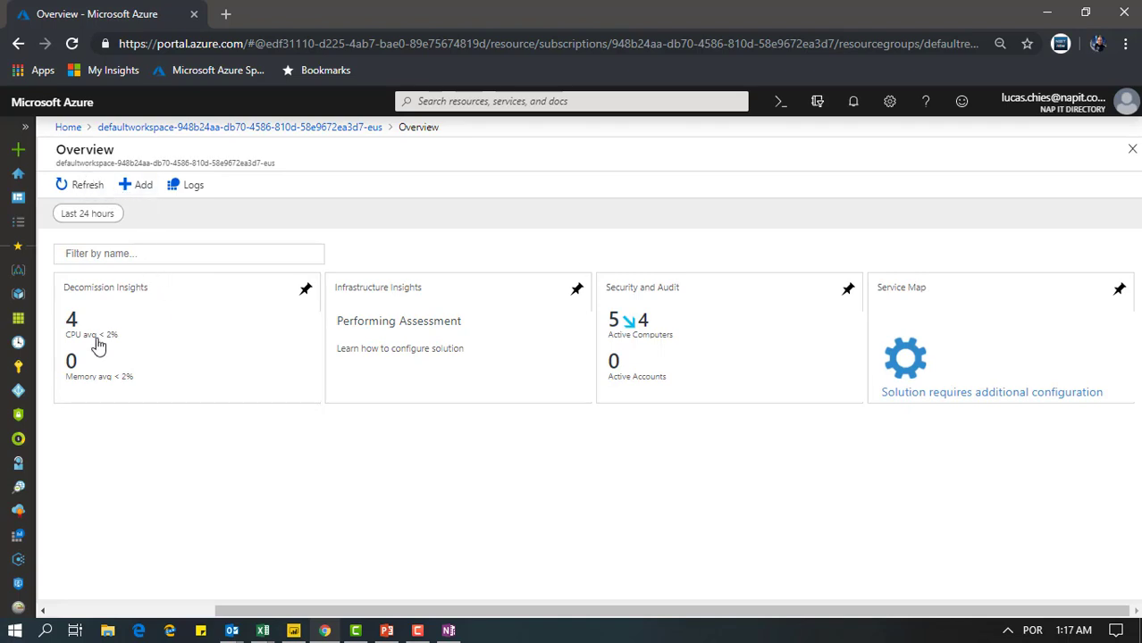
pyautogui.click(1133, 150)
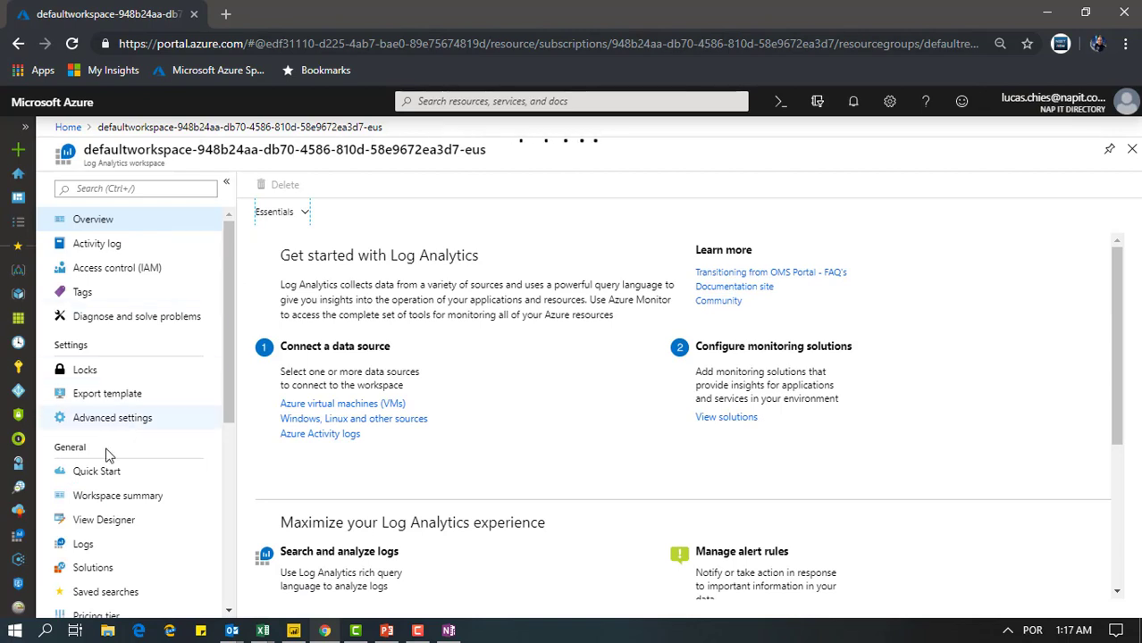
pyautogui.click(94, 528)
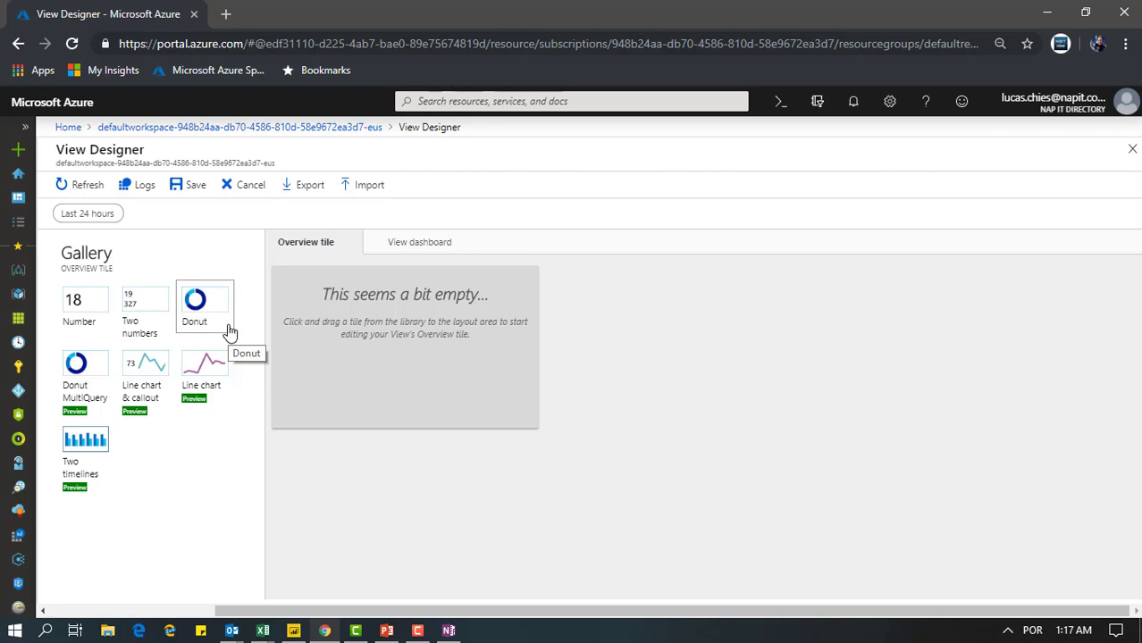
# Add a Two numbers overview tile and name the view "minha visao"
pyautogui.click(147, 309)
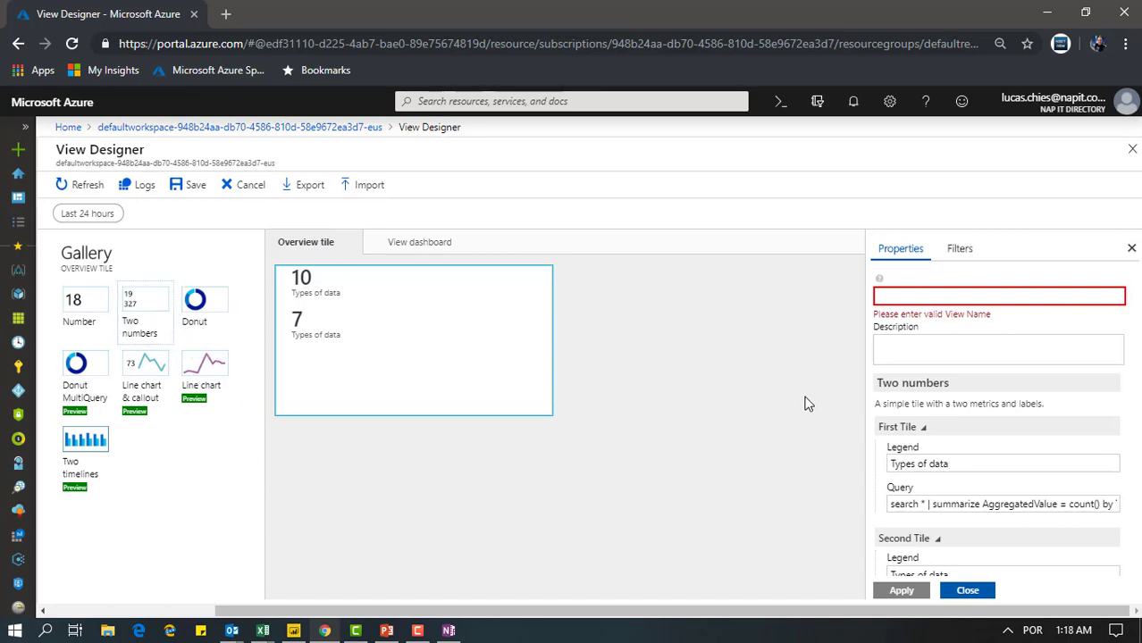
pyautogui.click(931, 296)
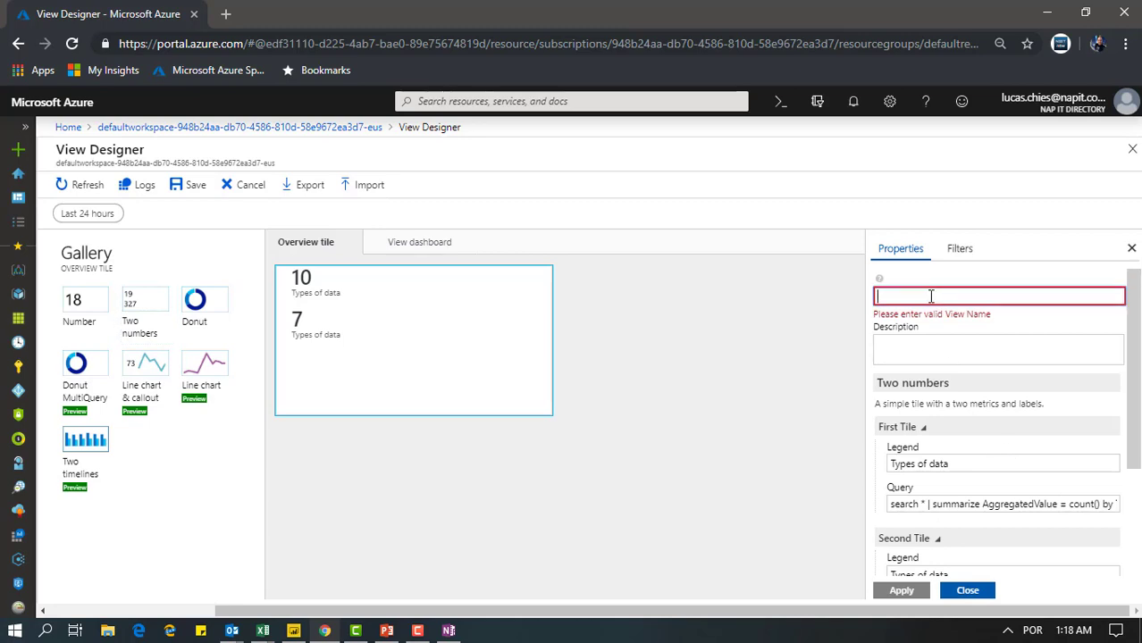
pyautogui.write('ima')
pyautogui.press('BackSpace')
pyautogui.press('BackSpace')
pyautogui.press('BackSpace')
pyautogui.write('i')
pyautogui.press('BackSpace')
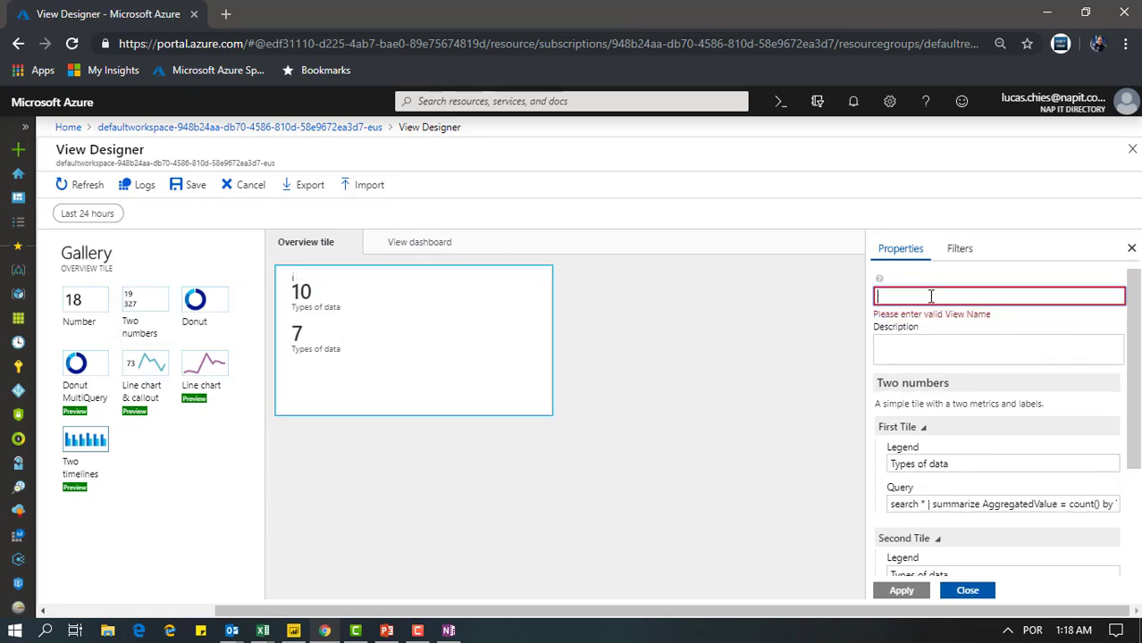
pyautogui.write('minha vis')
pyautogui.write('ao')
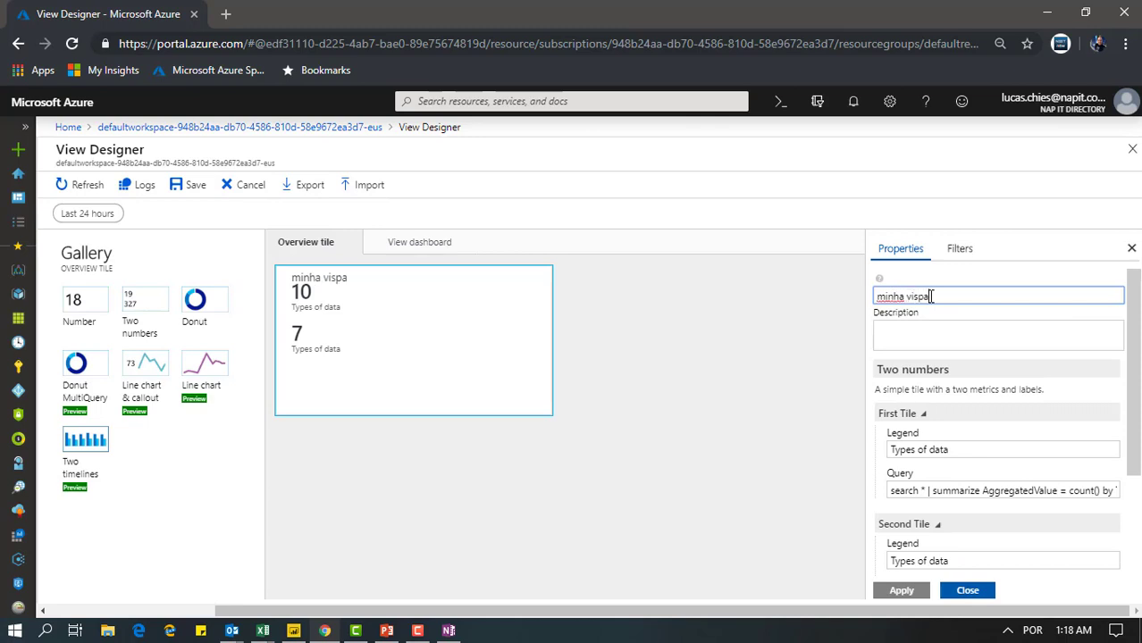
pyautogui.press('BackSpace')
pyautogui.press('BackSpace')
pyautogui.write('ap')
# Set the legend of the first tile to "CPU view"
pyautogui.click(951, 452)
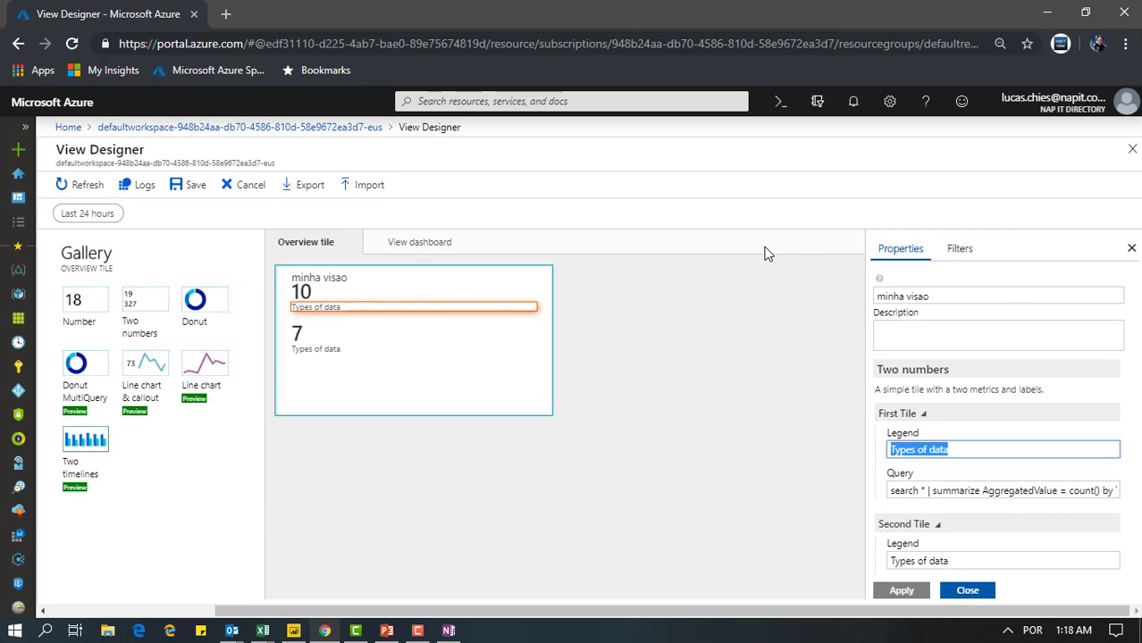
pyautogui.write('CP')
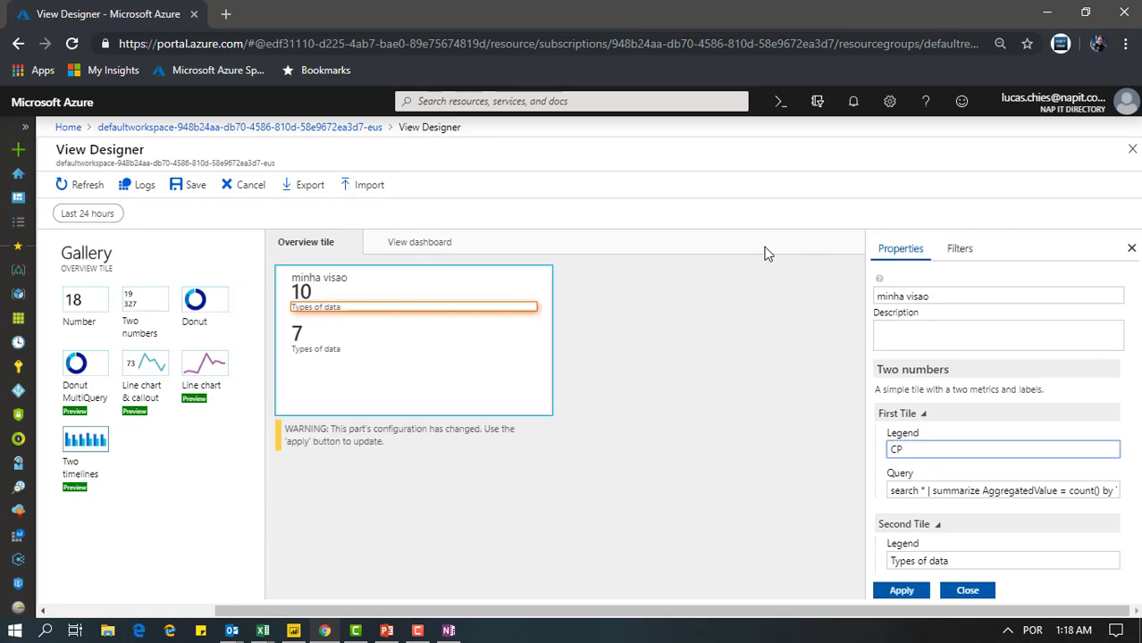
pyautogui.write('IU view')
pyautogui.click(959, 492)
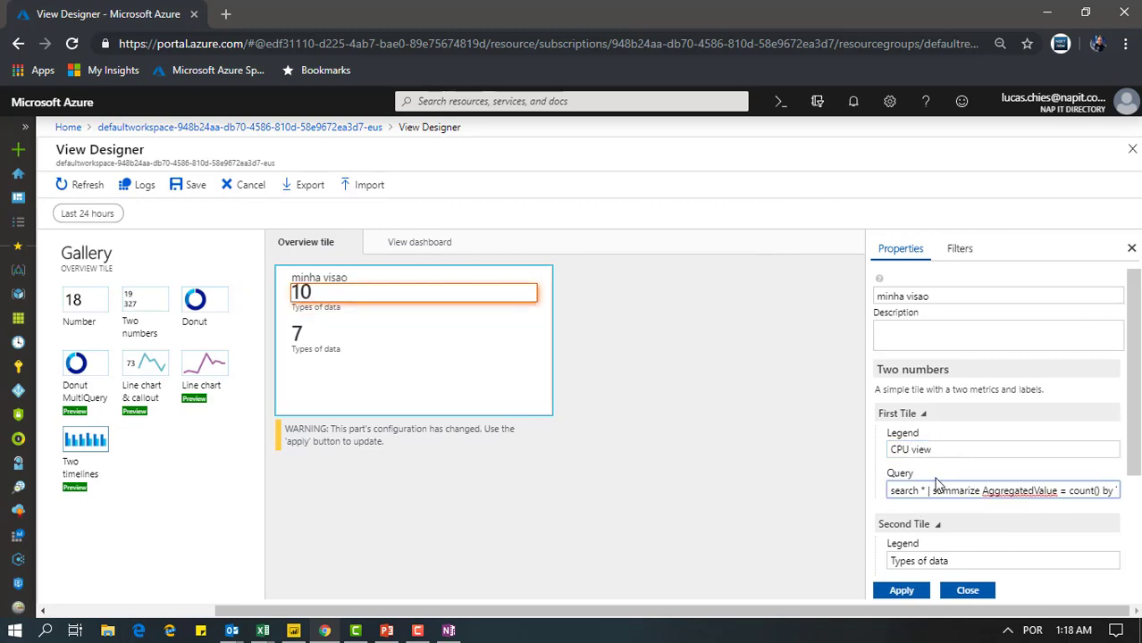
# Set the legend of the second tile to "Disk view" and apply the overview tile's changes
pyautogui.scroll(-1, 994, 483)
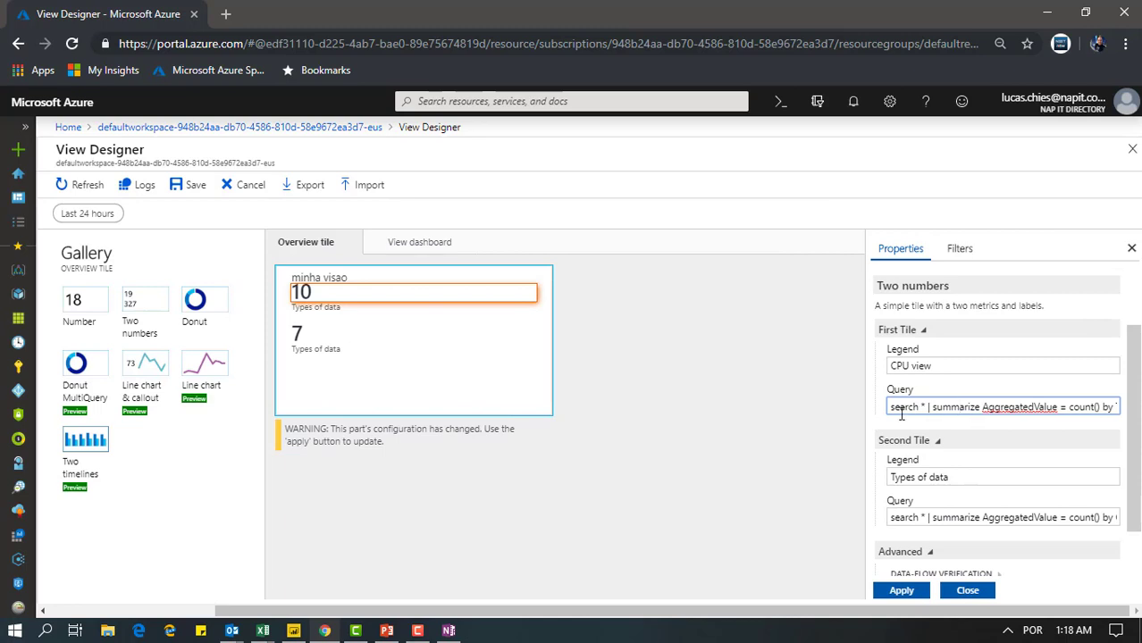
pyautogui.moveTo(969, 475); pyautogui.dragTo(782, 479)
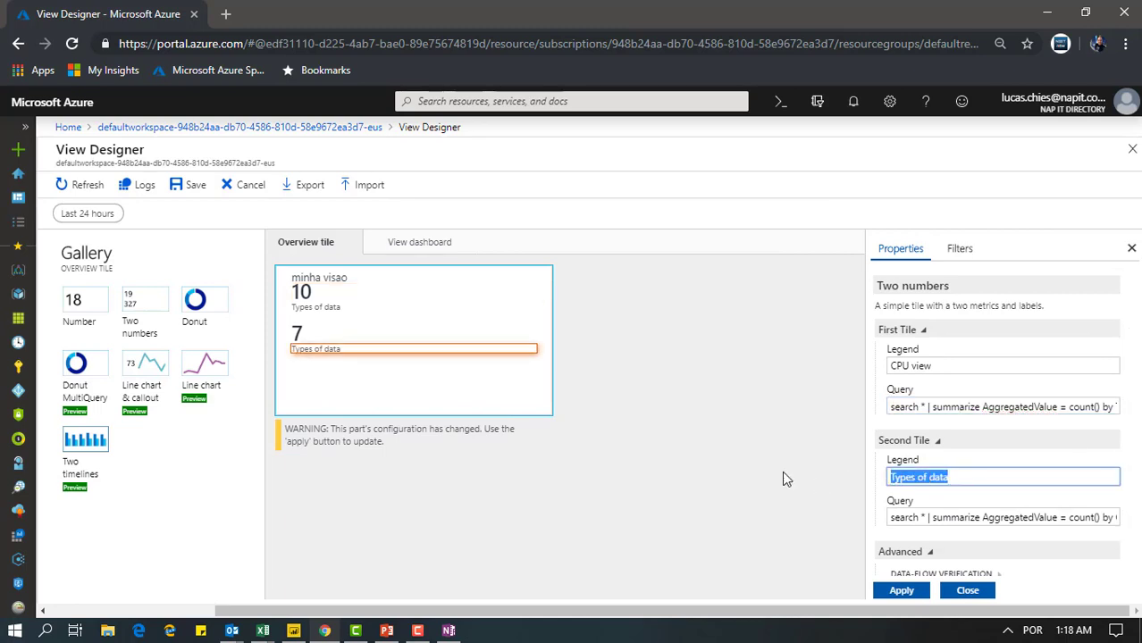
pyautogui.write('Disk vie')
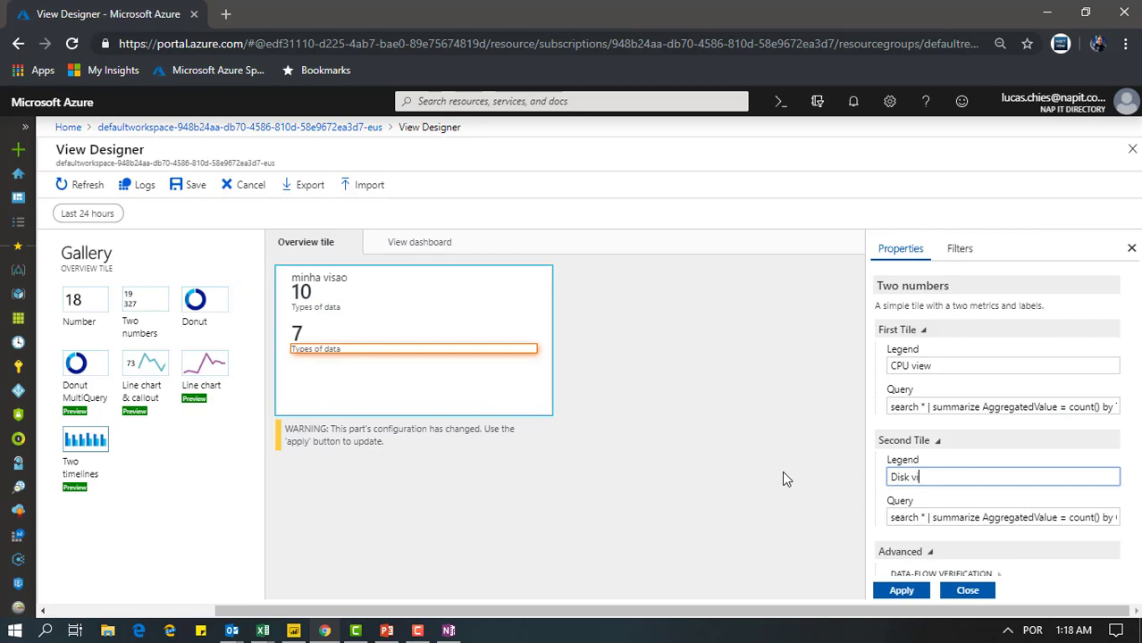
pyautogui.press('BackSpace')
pyautogui.press('BackSpace')
pyautogui.press('BackSpace')
pyautogui.write('viwew')
pyautogui.press('BackSpace')
pyautogui.press('BackSpace')
pyautogui.press('BackSpace')
pyautogui.press('BackSpace')
pyautogui.write('iew')
pyautogui.click(898, 594)
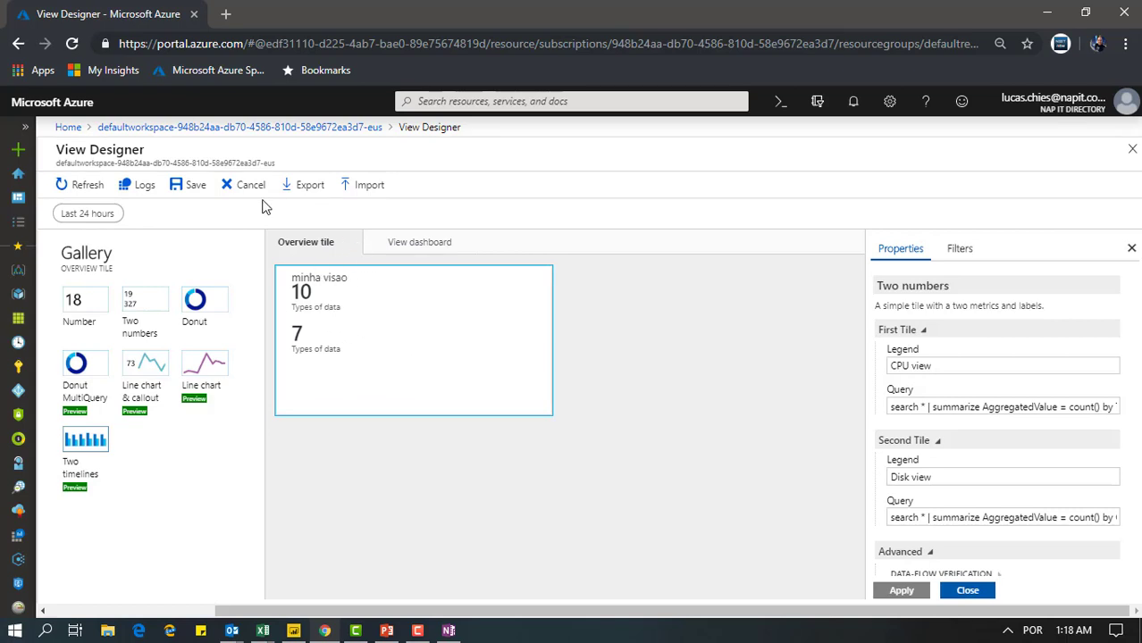
# Add a Two timelines & list part to the view dashboard and look through its computer list
pyautogui.click(439, 243)
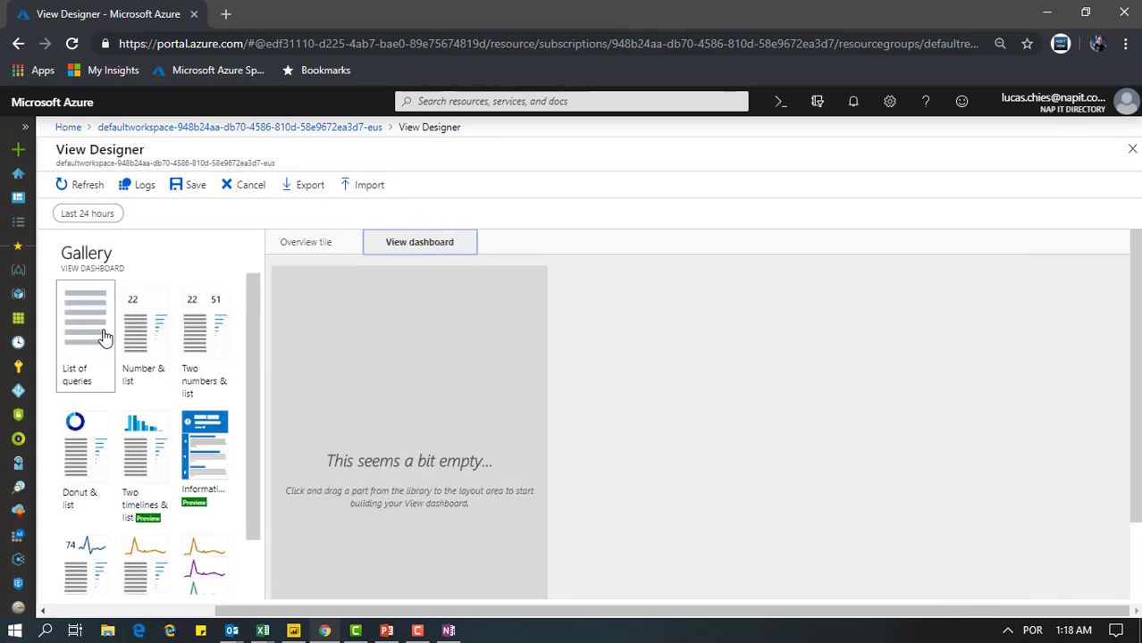
pyautogui.scroll(-1, 255, 330)
pyautogui.scroll(-1, 255, 358)
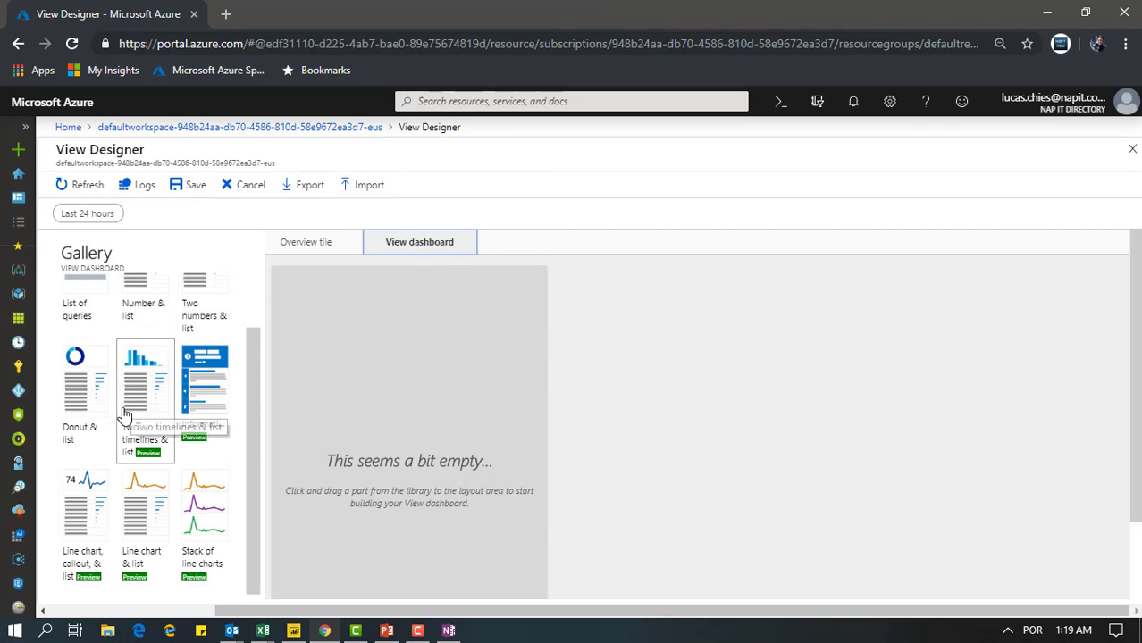
pyautogui.click(153, 378)
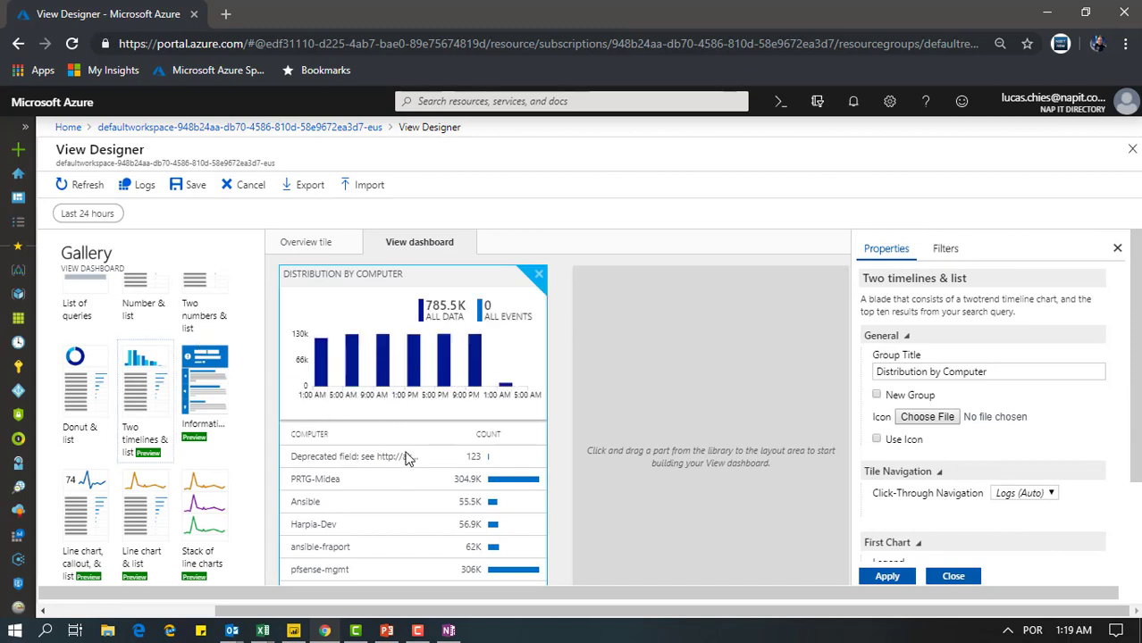
pyautogui.scroll(-3, 393, 512)
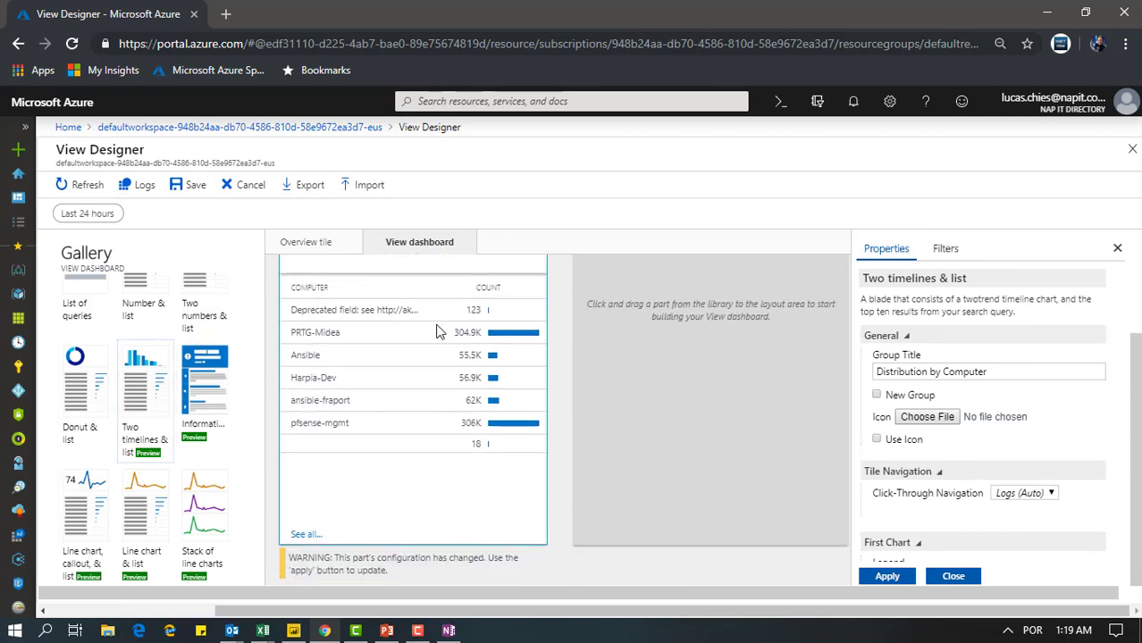
# Add a Stack of line charts part to the view dashboard and review its charts
pyautogui.click(193, 507)
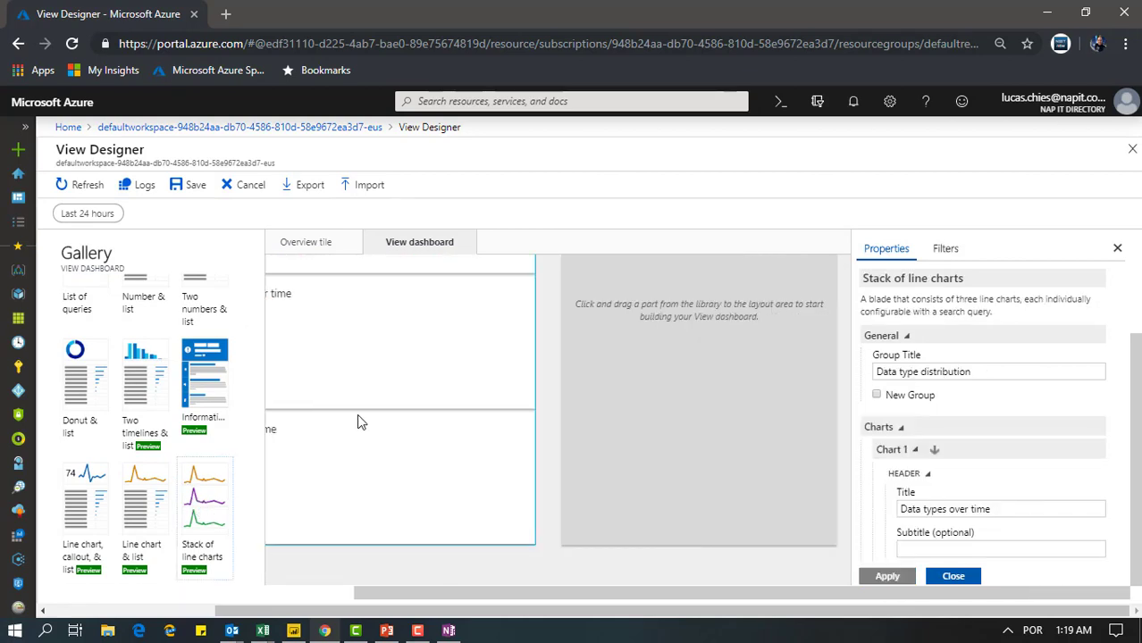
pyautogui.moveTo(422, 593); pyautogui.dragTo(301, 541)
pyautogui.scroll(2, 364, 462)
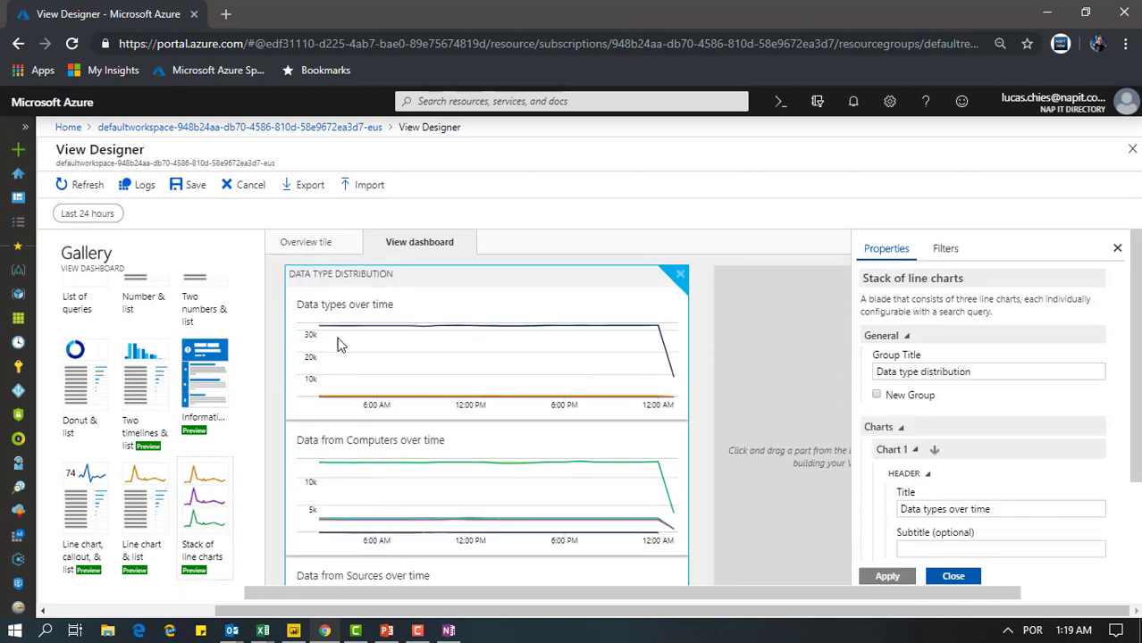
pyautogui.scroll(-1, 384, 384)
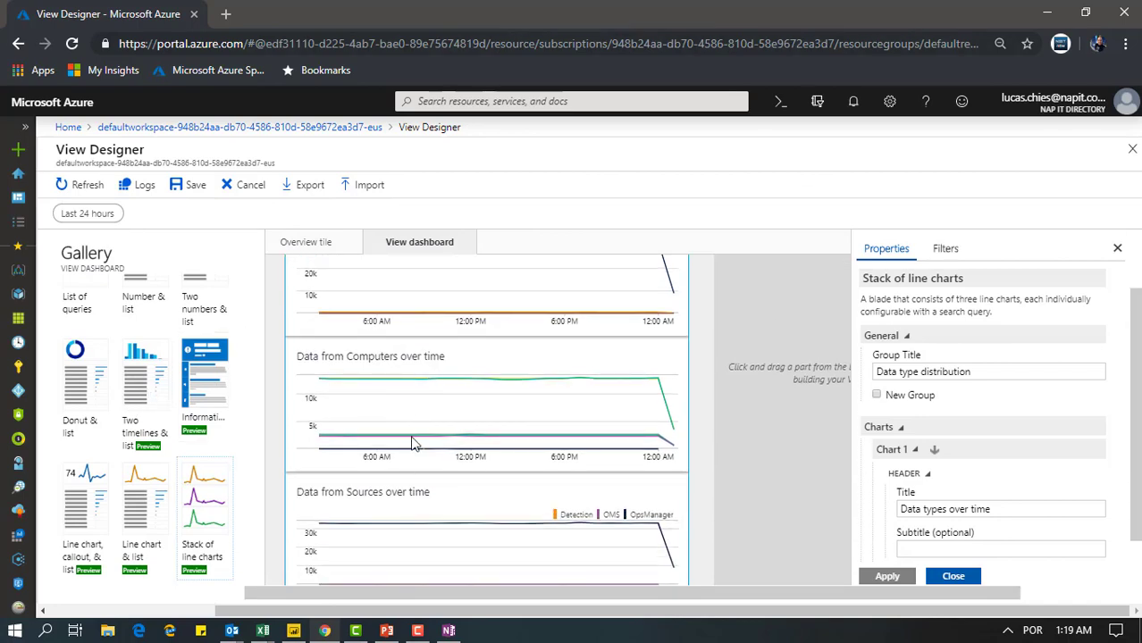
pyautogui.scroll(-1, 382, 518)
pyautogui.scroll(2, 381, 519)
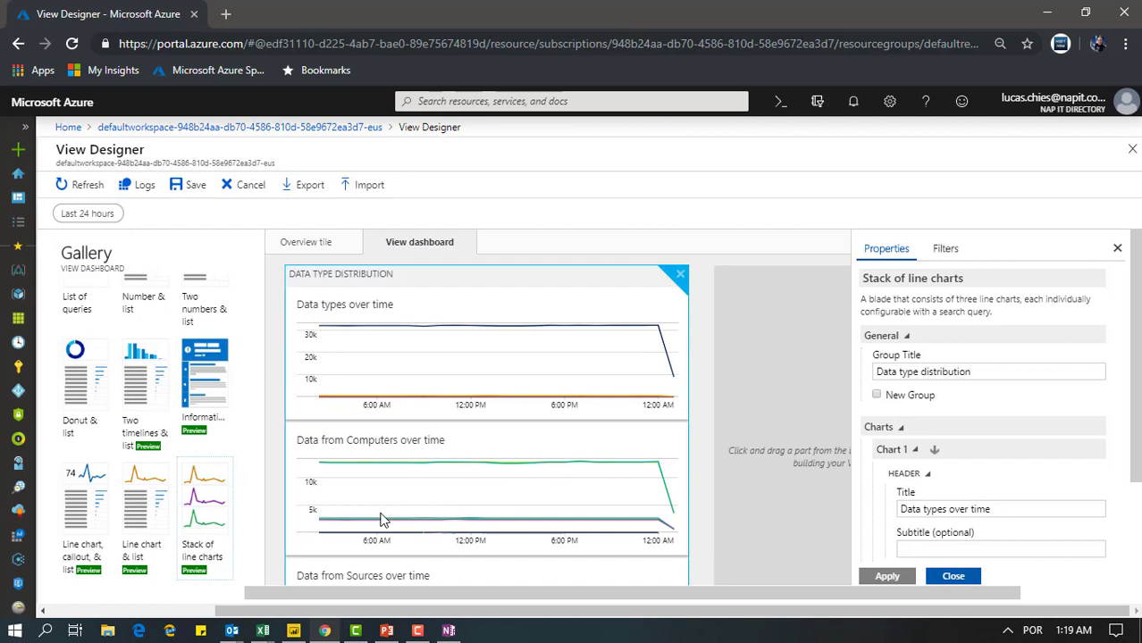
# Cancel the view design, open Decomission Insights from the overview and examine its distribution by computer
pyautogui.click(254, 191)
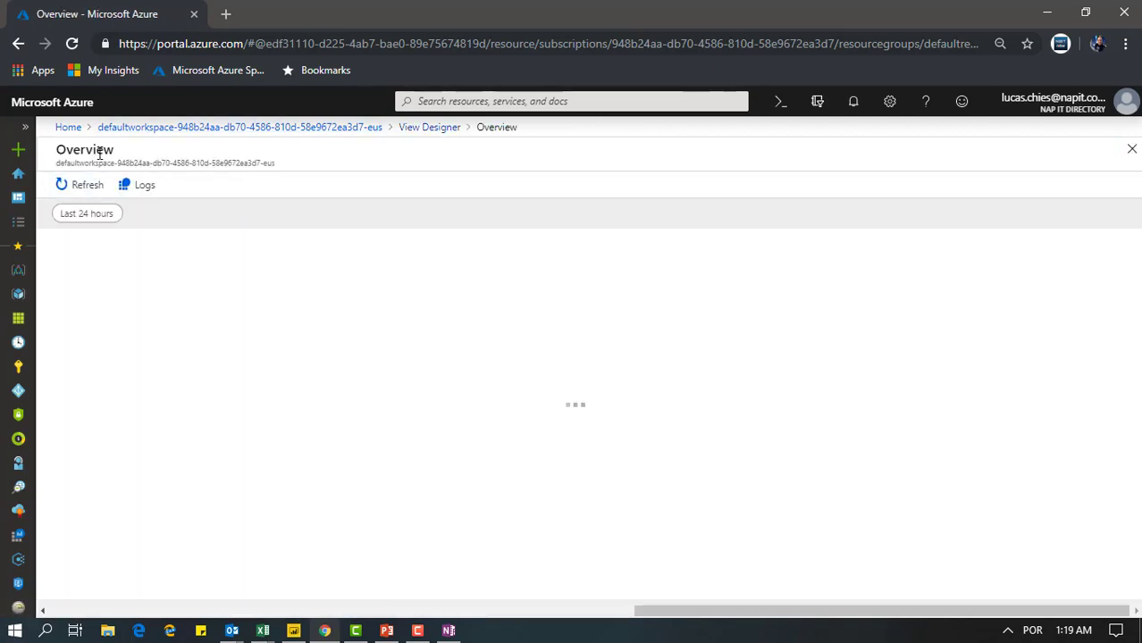
pyautogui.click(212, 302)
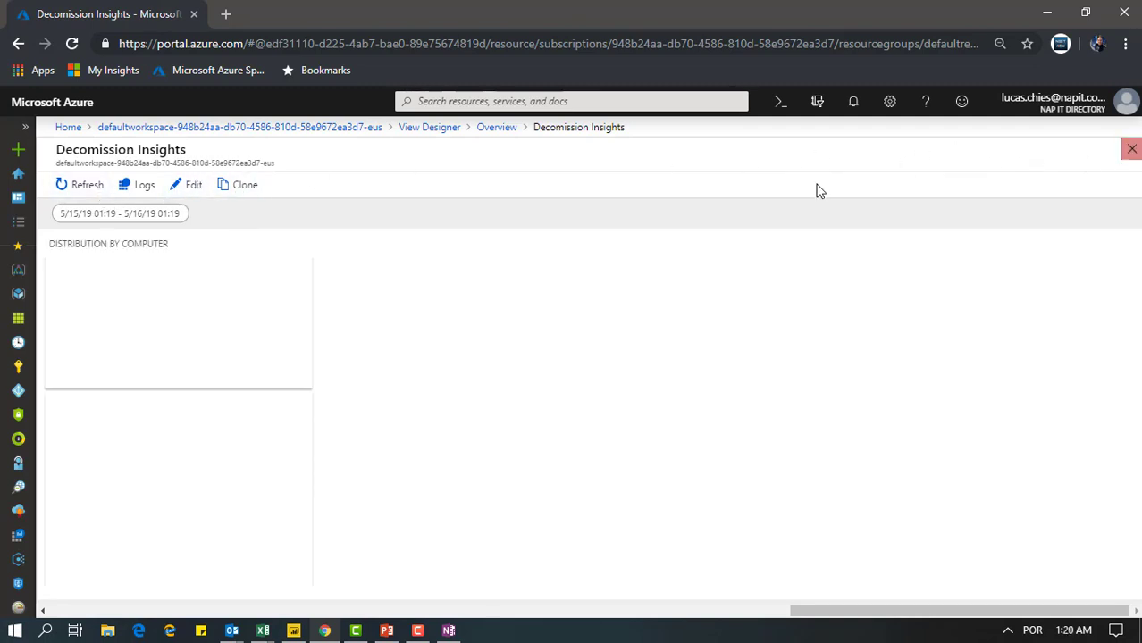
pyautogui.click(1131, 148)
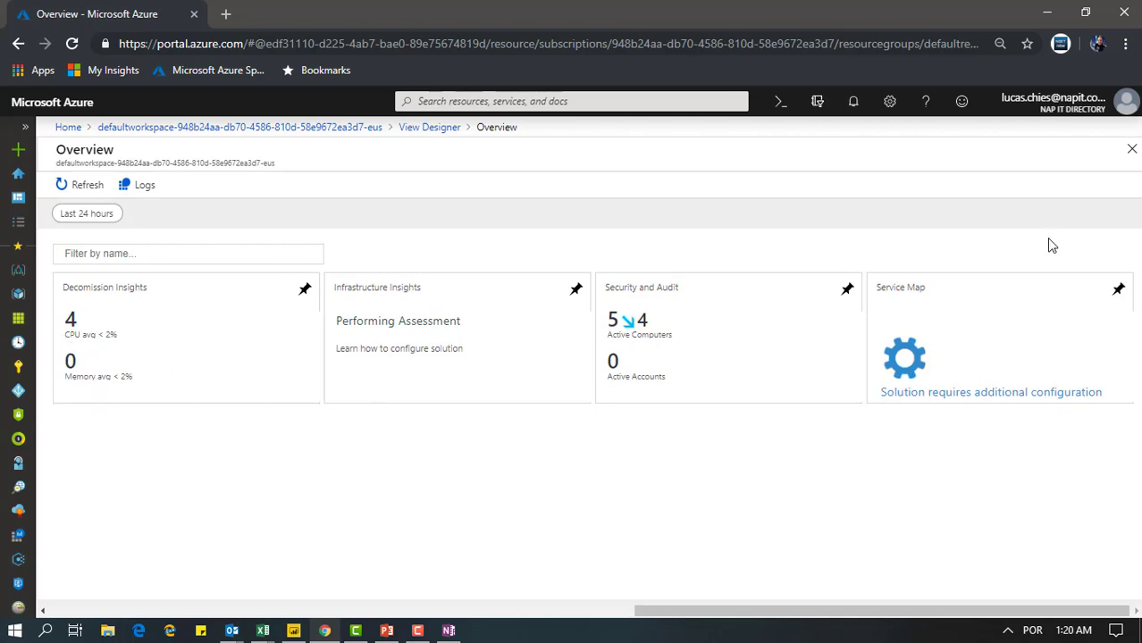
pyautogui.click(255, 323)
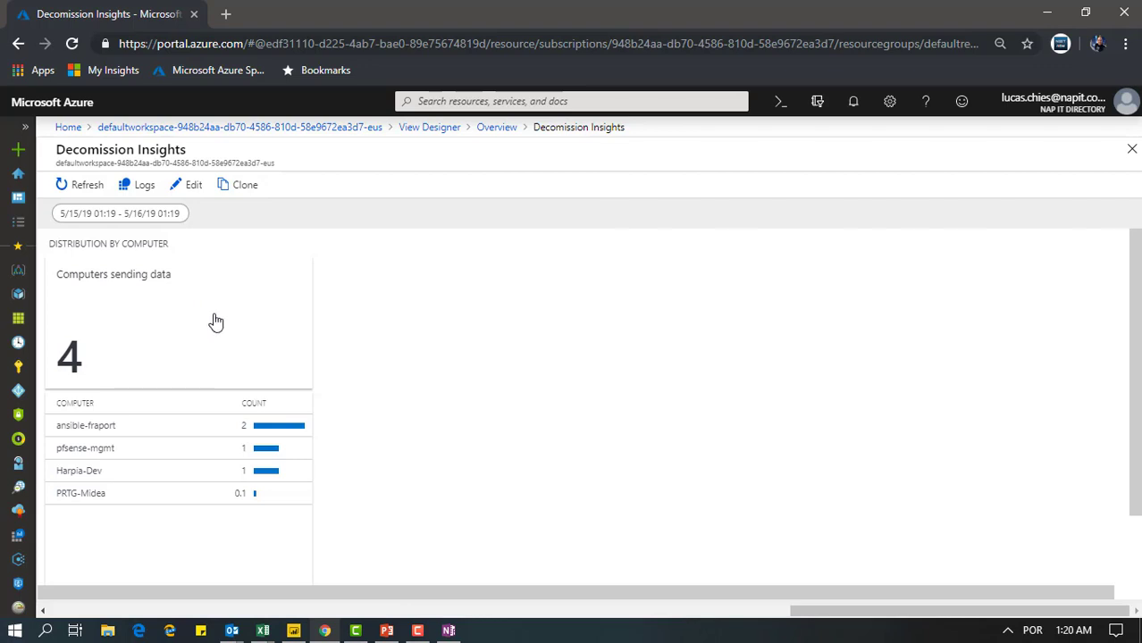
pyautogui.click(100, 472)
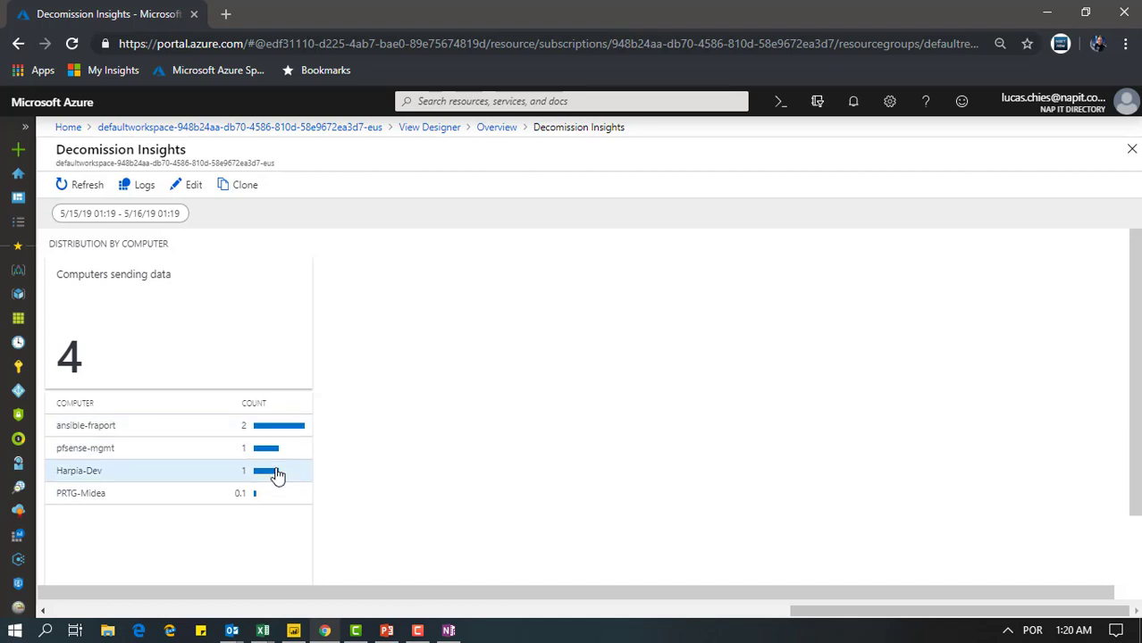
pyautogui.moveTo(245, 503)
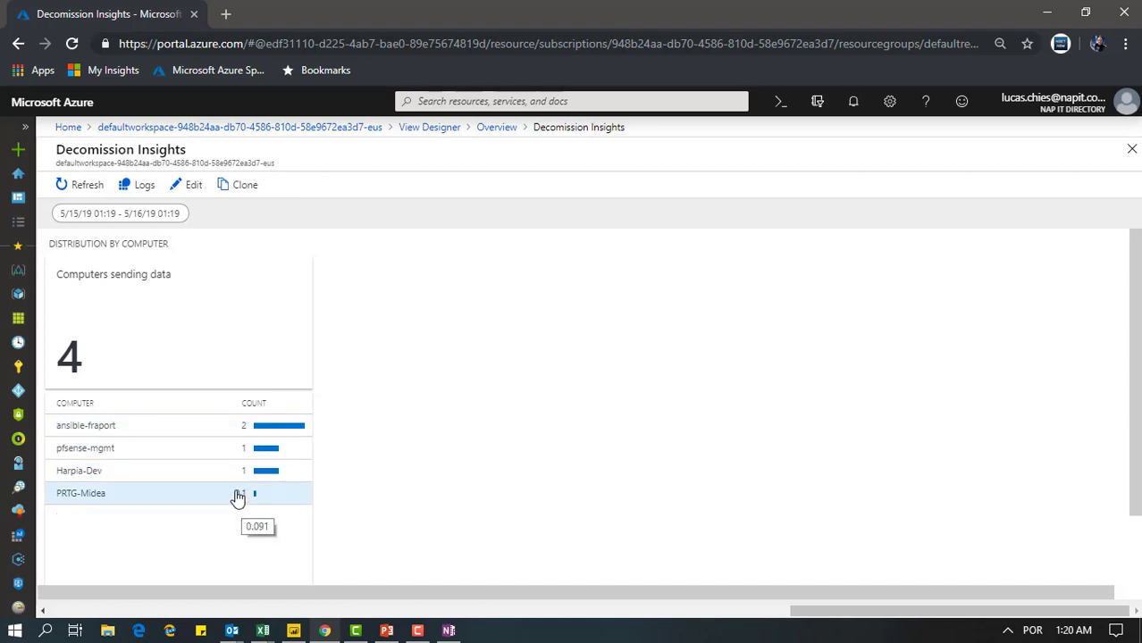
# Open the query behind the Computers sending data number in Logs, review it and widen the avg column
pyautogui.click(117, 348)
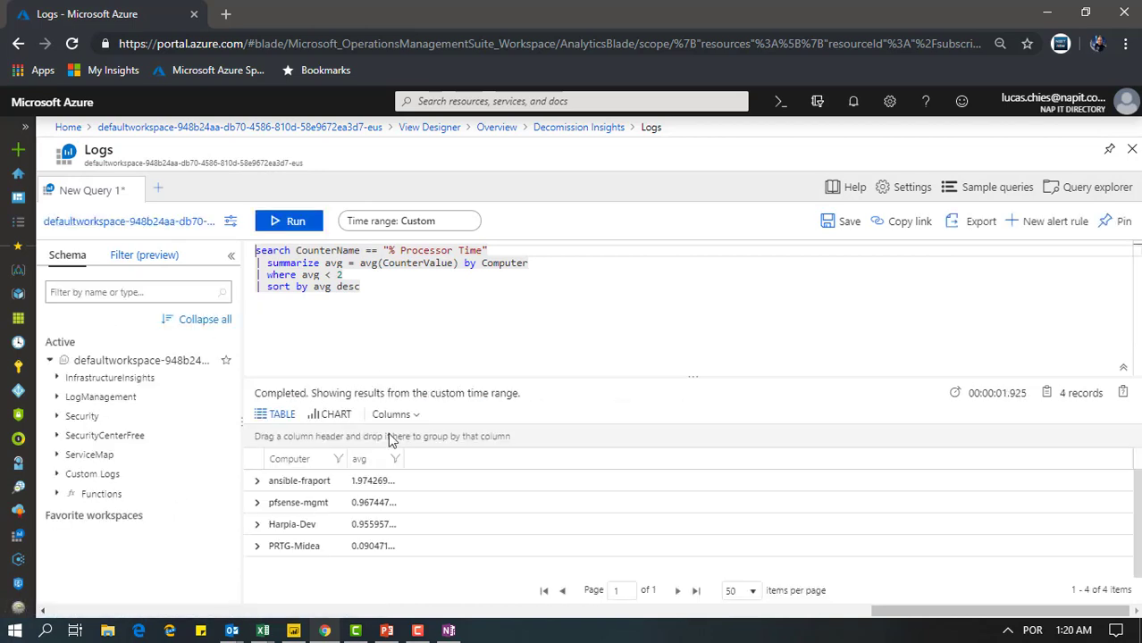
pyautogui.moveTo(378, 295); pyautogui.dragTo(227, 243)
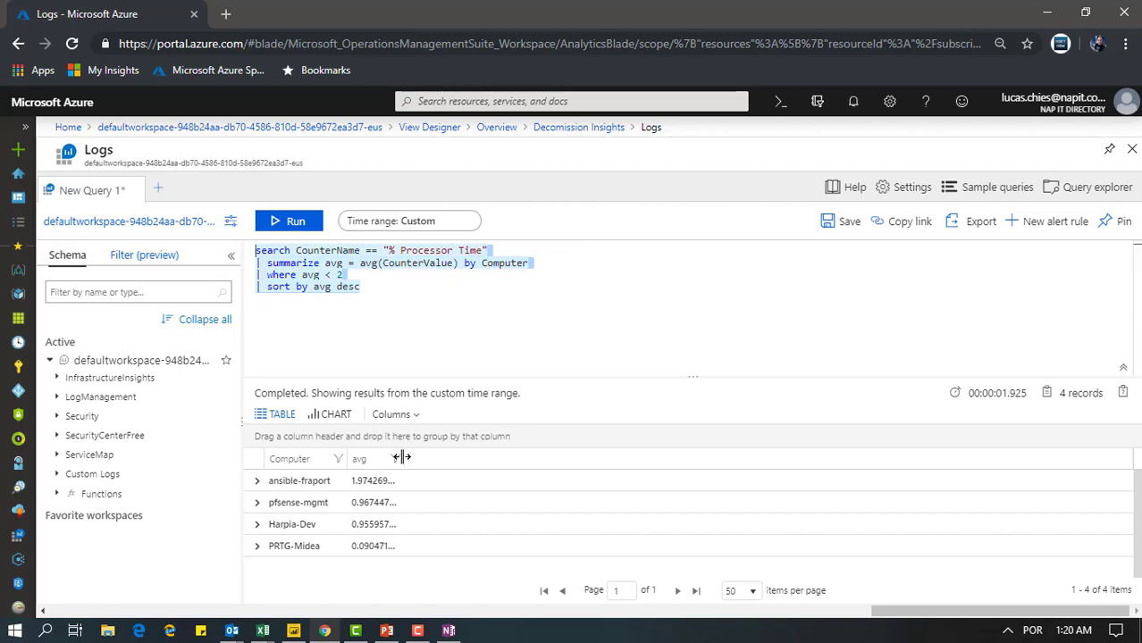
pyautogui.moveTo(399, 457); pyautogui.dragTo(454, 457)
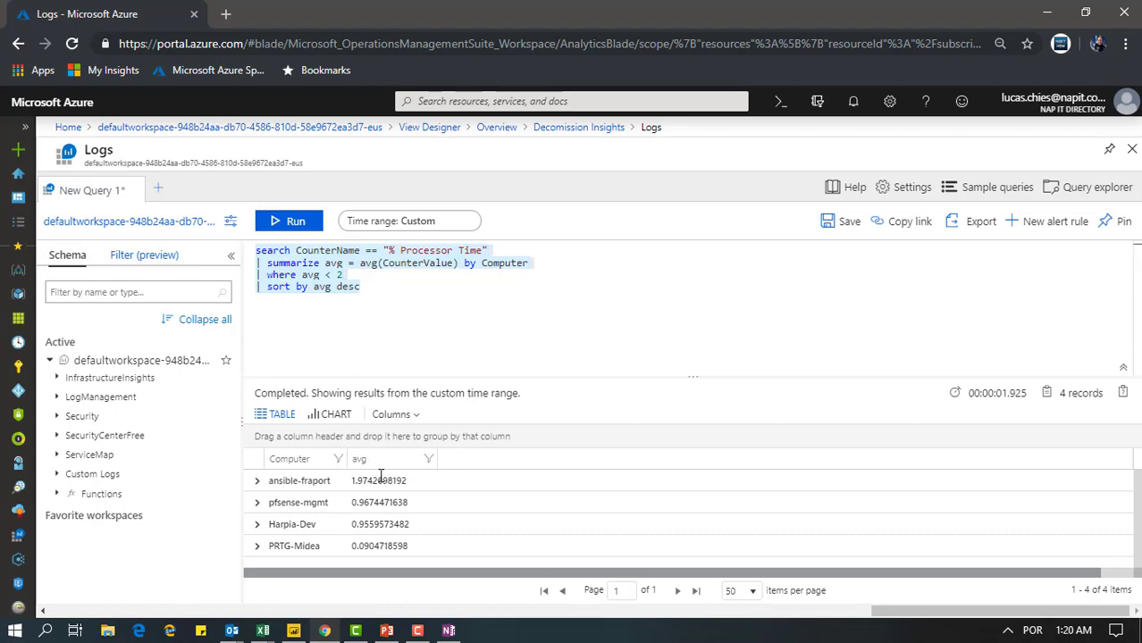
# Delete the "sort by avg desc" line from the processor time query
pyautogui.click(458, 307)
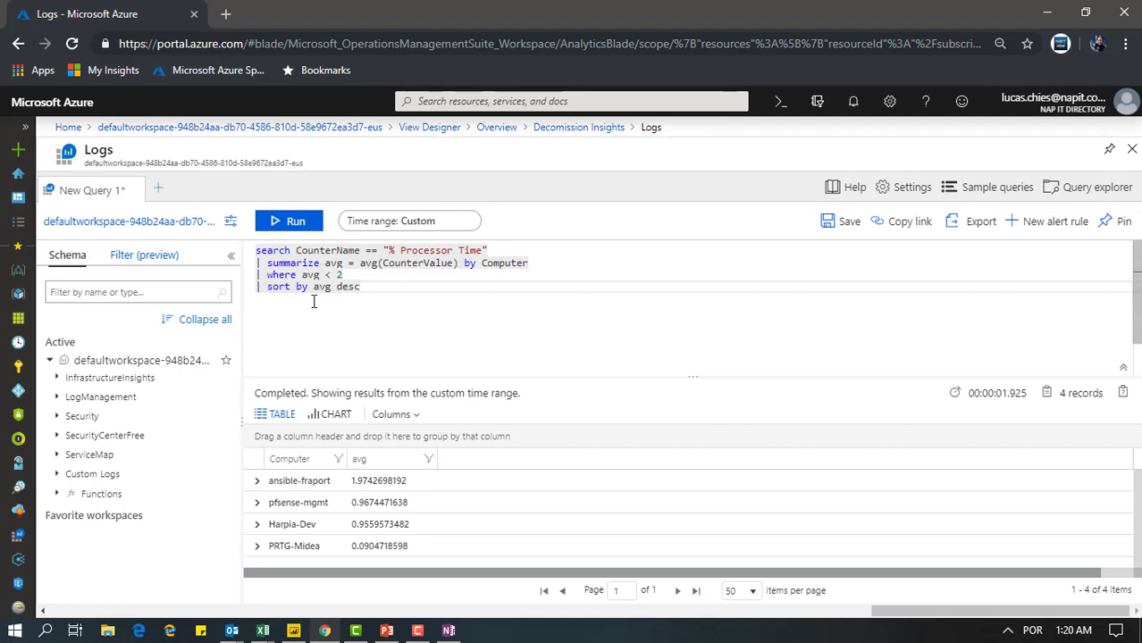
pyautogui.moveTo(276, 300); pyautogui.dragTo(247, 288)
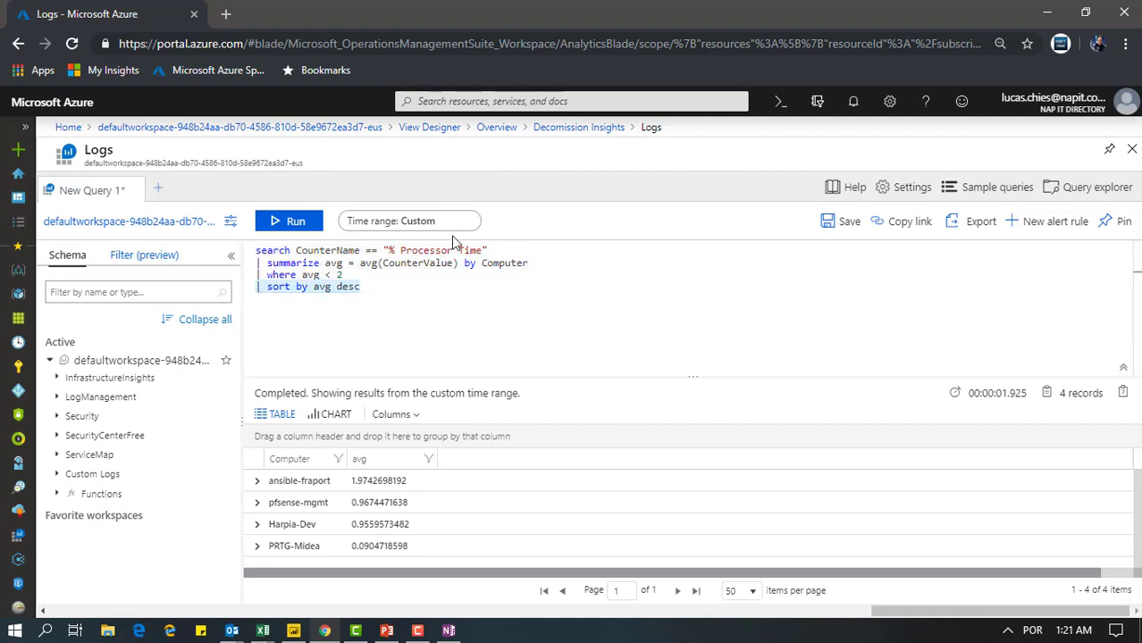
pyautogui.press('BackSpace')
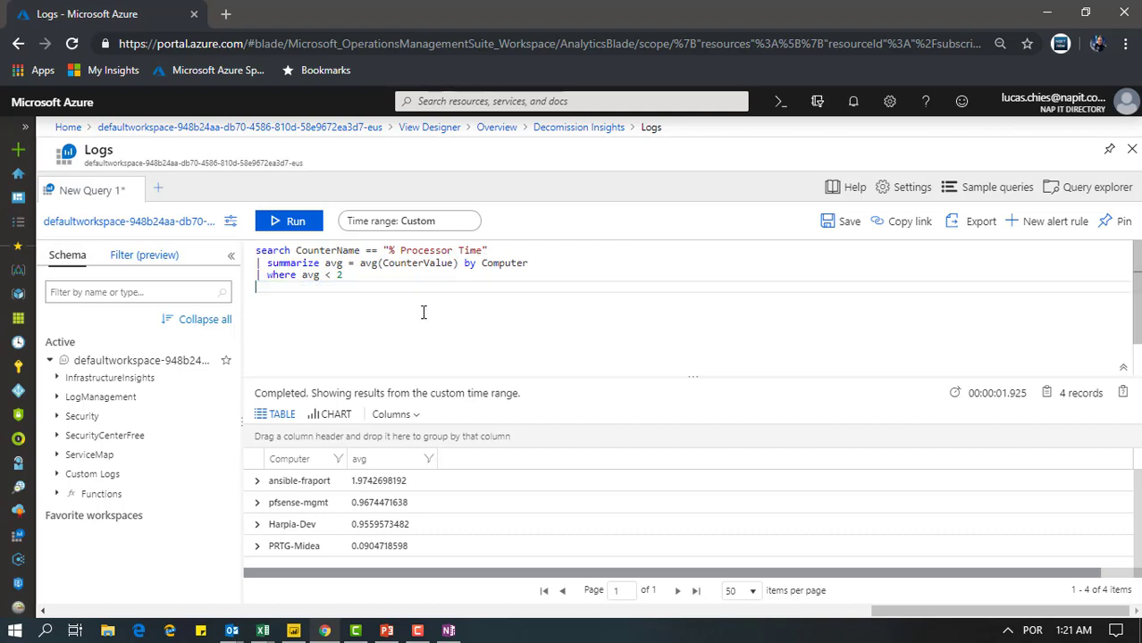
# Run the three-line processor time query ending in "where avg < 2" and widen the avg results column
pyautogui.rightClick(421, 312)
pyautogui.click(365, 309)
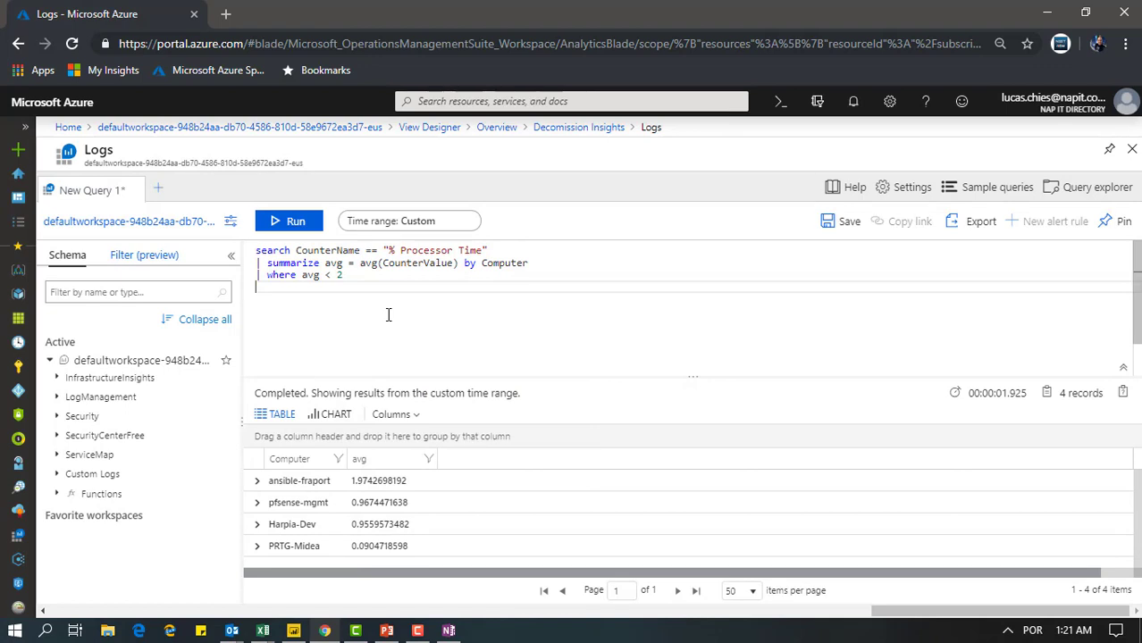
pyautogui.moveTo(352, 278); pyautogui.dragTo(231, 243)
pyautogui.click(315, 226)
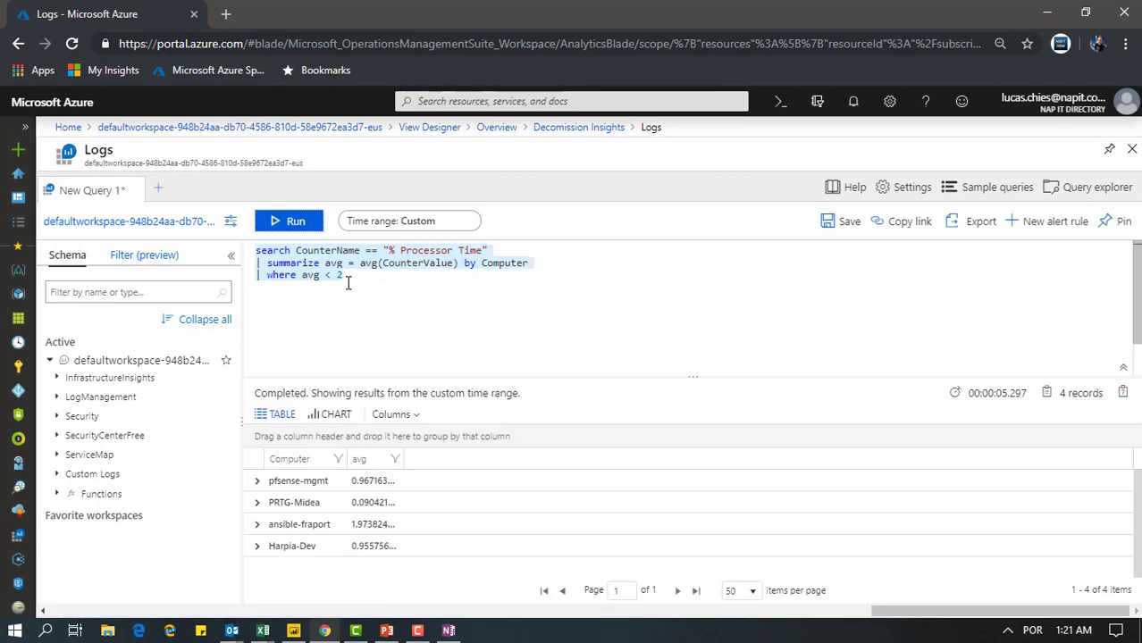
pyautogui.moveTo(401, 460); pyautogui.dragTo(440, 460)
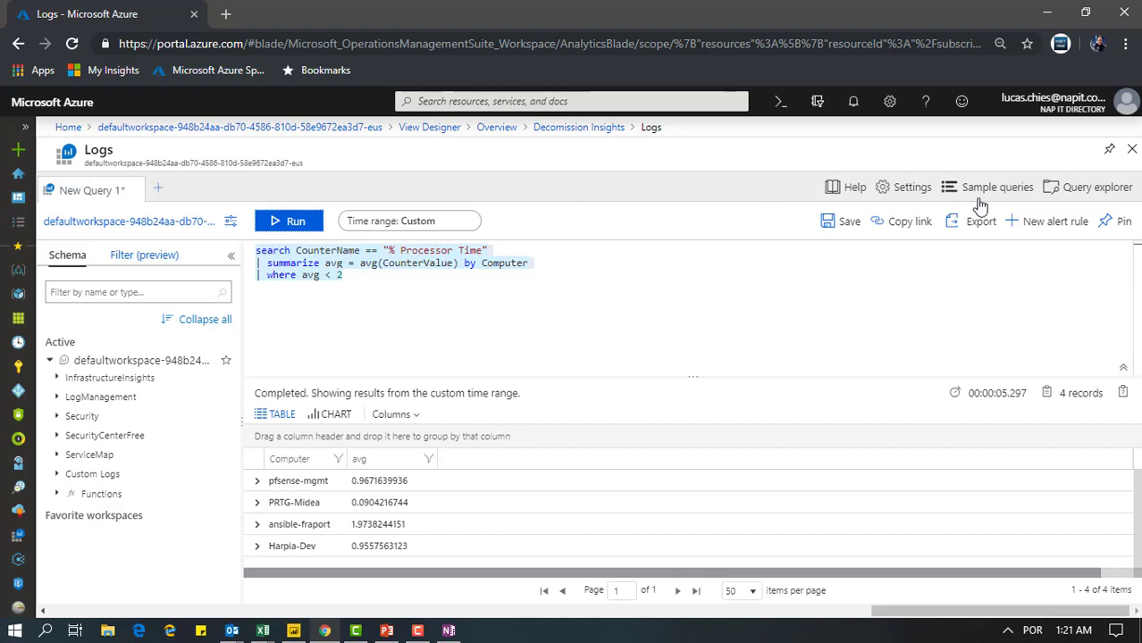
# Start a new alert rule from the query, open its custom log search condition and review the search query and alert logic
pyautogui.click(1051, 223)
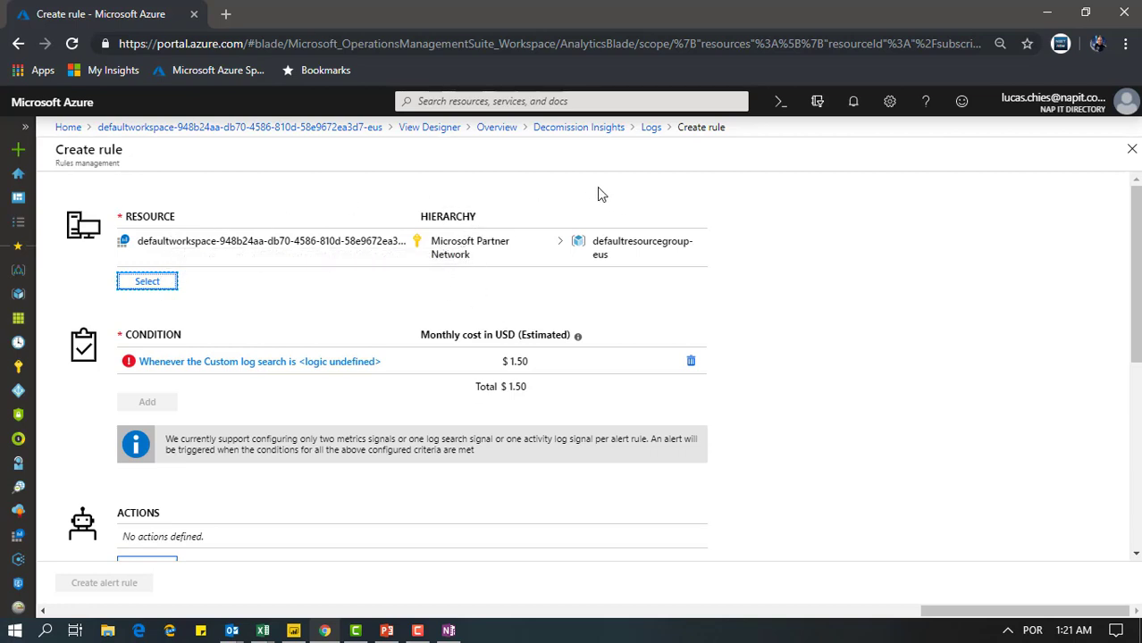
pyautogui.click(162, 367)
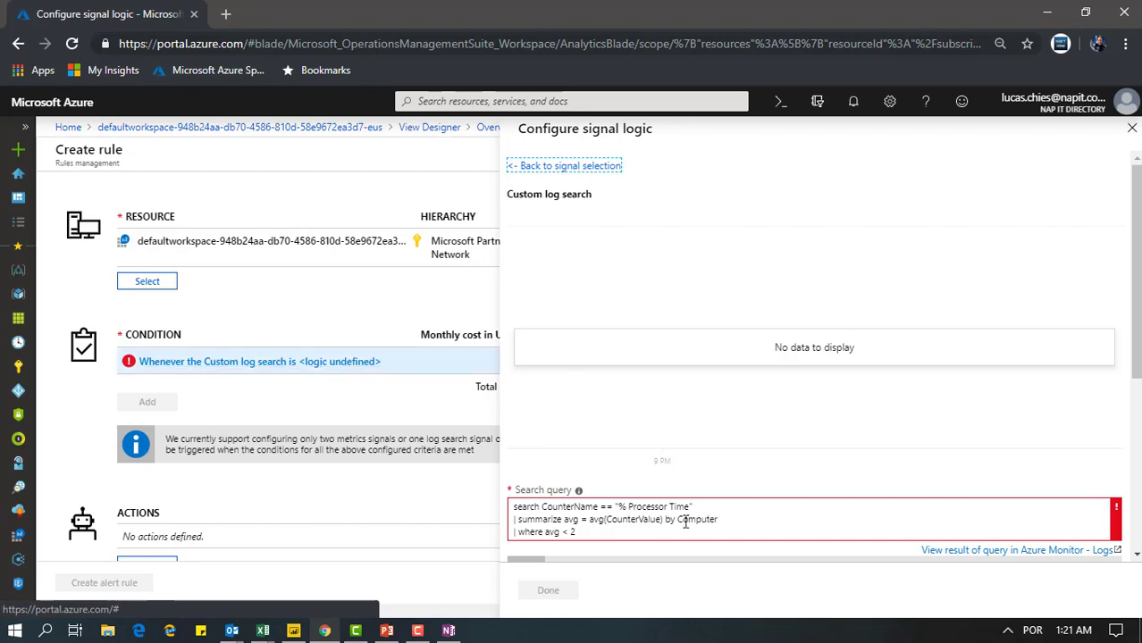
pyautogui.click(512, 509)
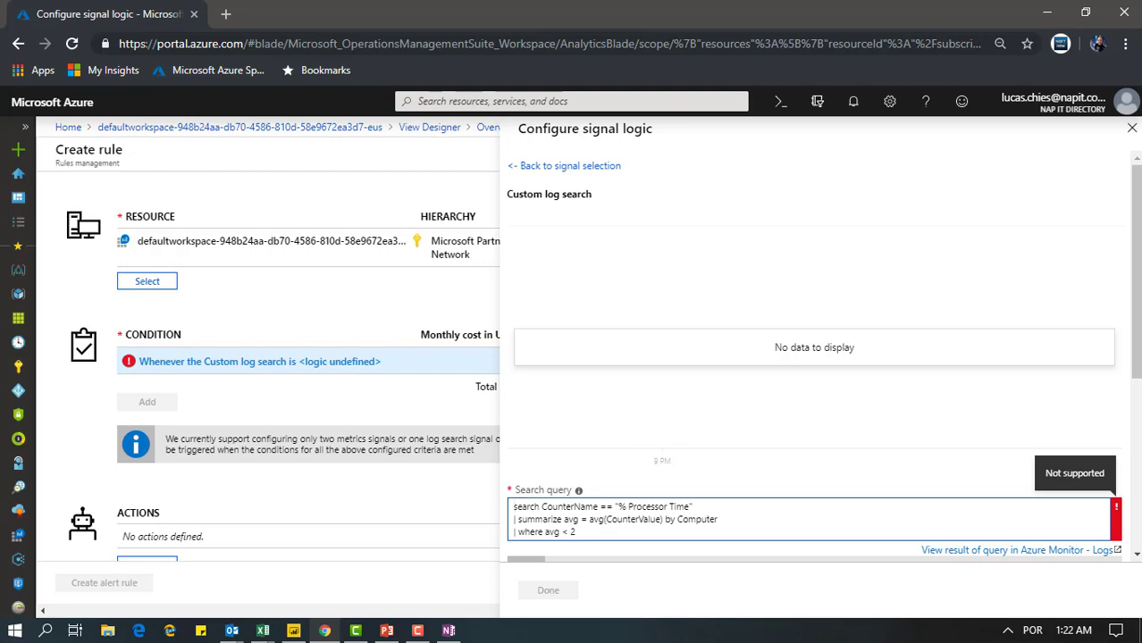
pyautogui.moveTo(1135, 253); pyautogui.dragTo(1125, 434)
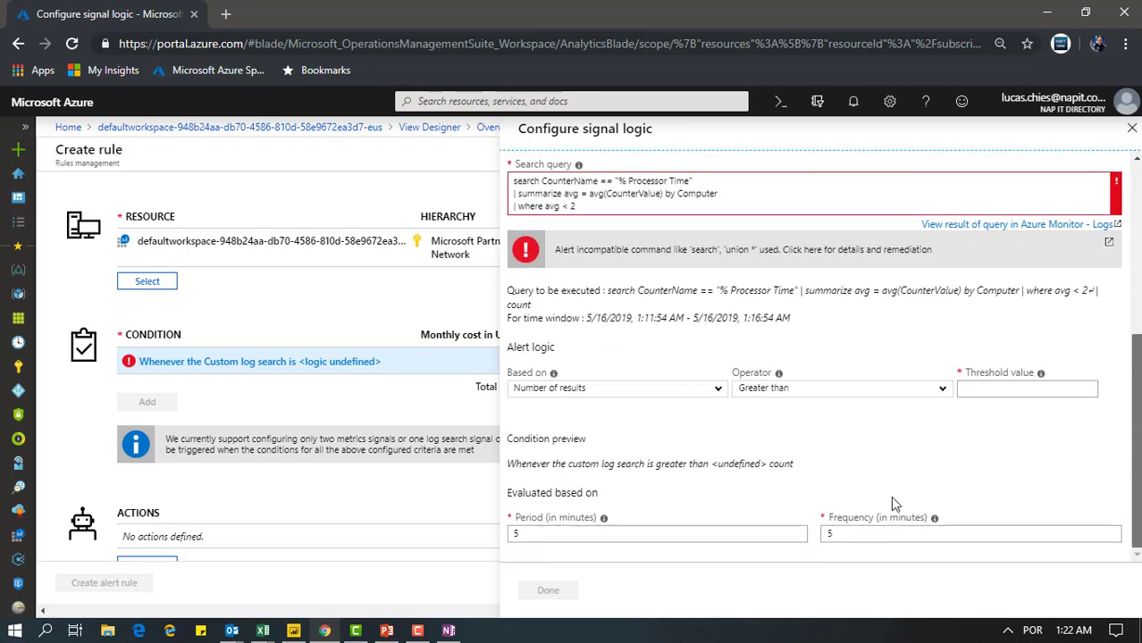
# Try alert logic based on Metric measurement with an aggregate value less than 1, and leave the alert rule without creating it
pyautogui.click(716, 390)
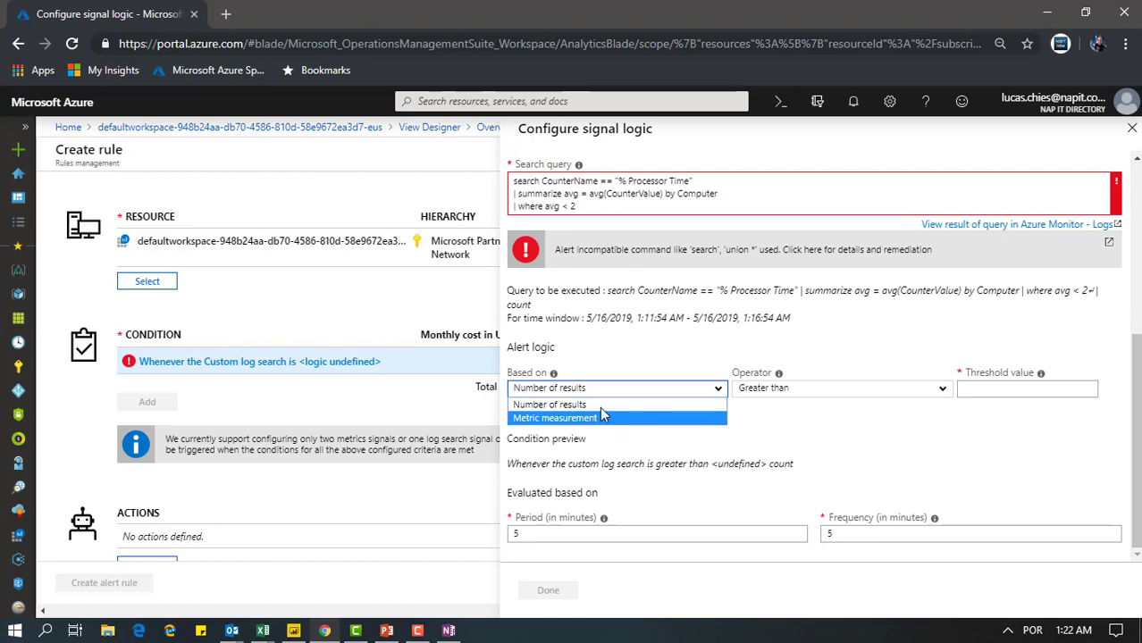
pyautogui.click(618, 402)
pyautogui.click(617, 393)
pyautogui.click(613, 418)
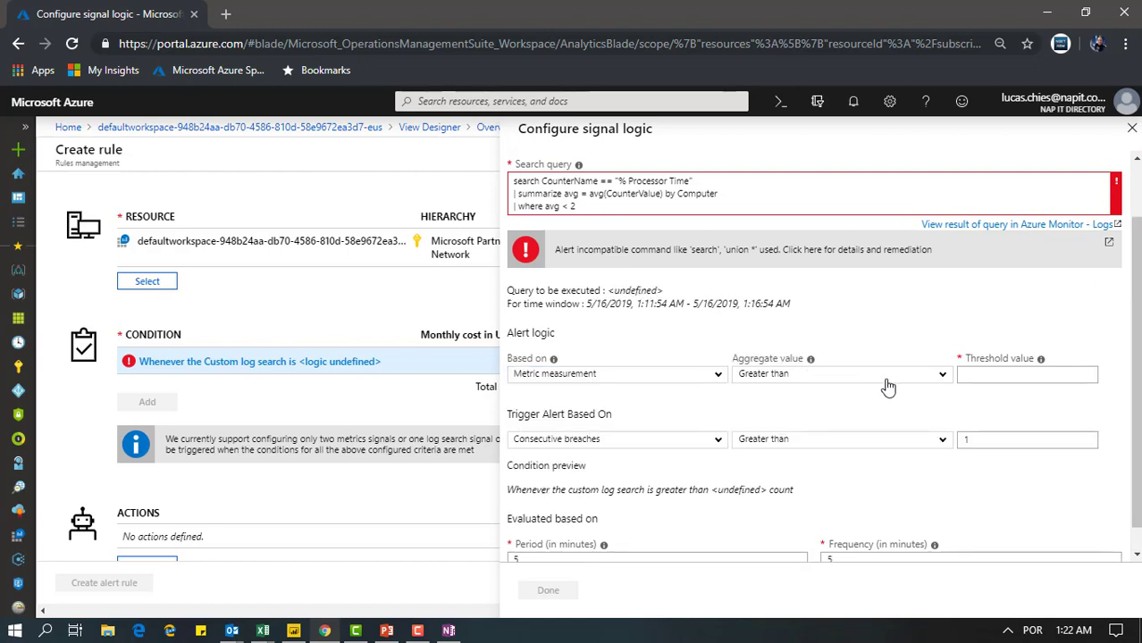
pyautogui.click(890, 377)
pyautogui.click(875, 403)
pyautogui.click(1005, 380)
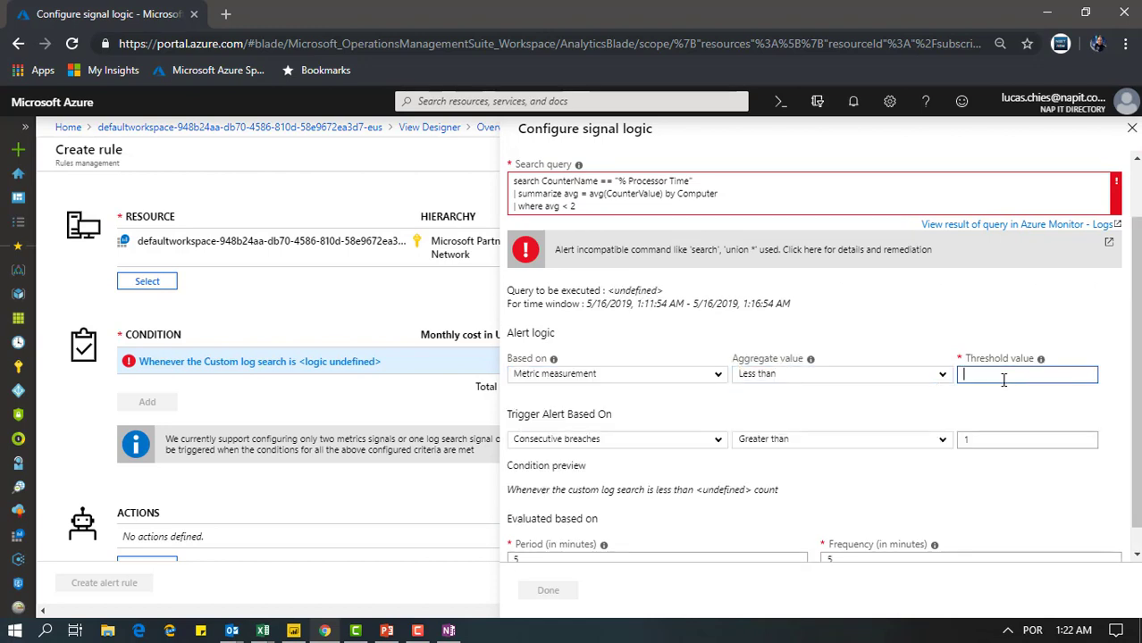
pyautogui.write('1')
pyautogui.scroll(-1, 689, 480)
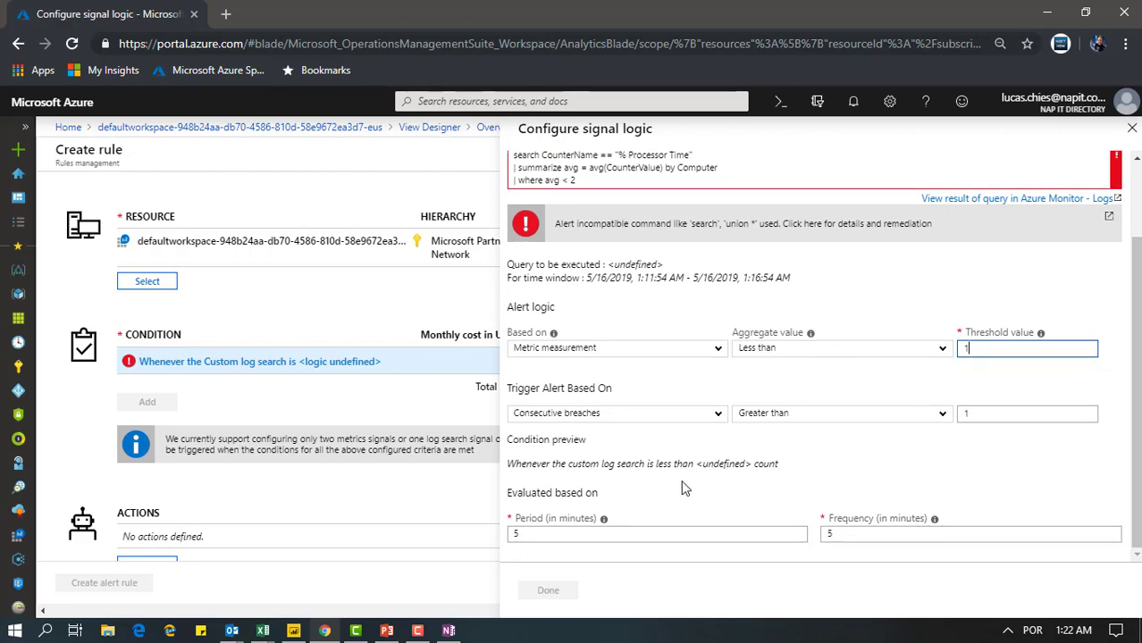
pyautogui.scroll(2, 816, 376)
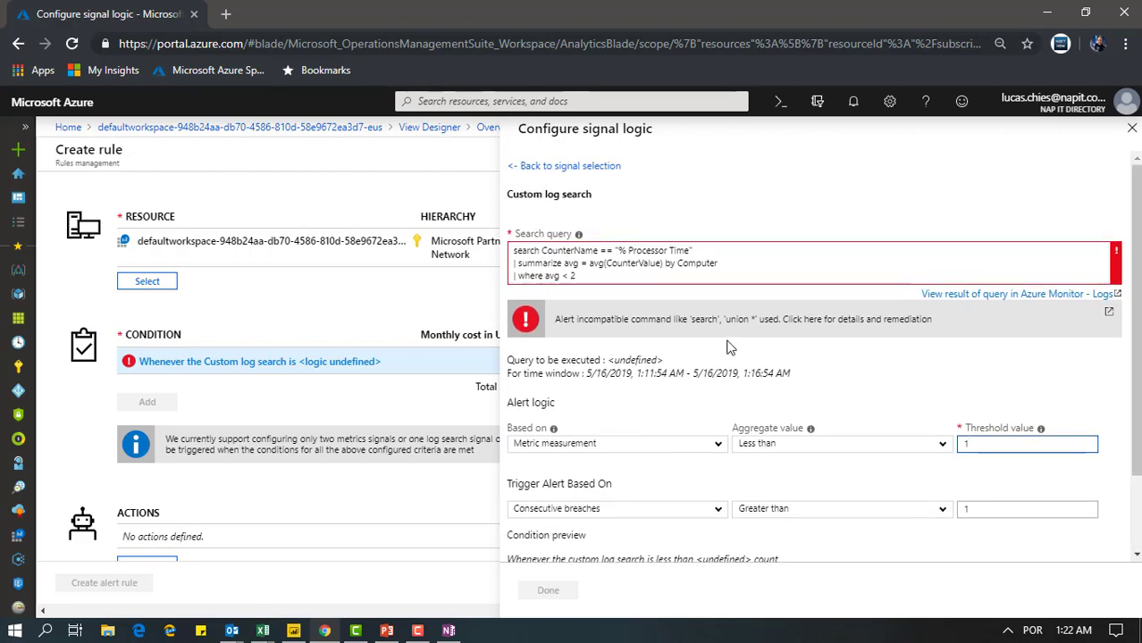
pyautogui.click(1132, 134)
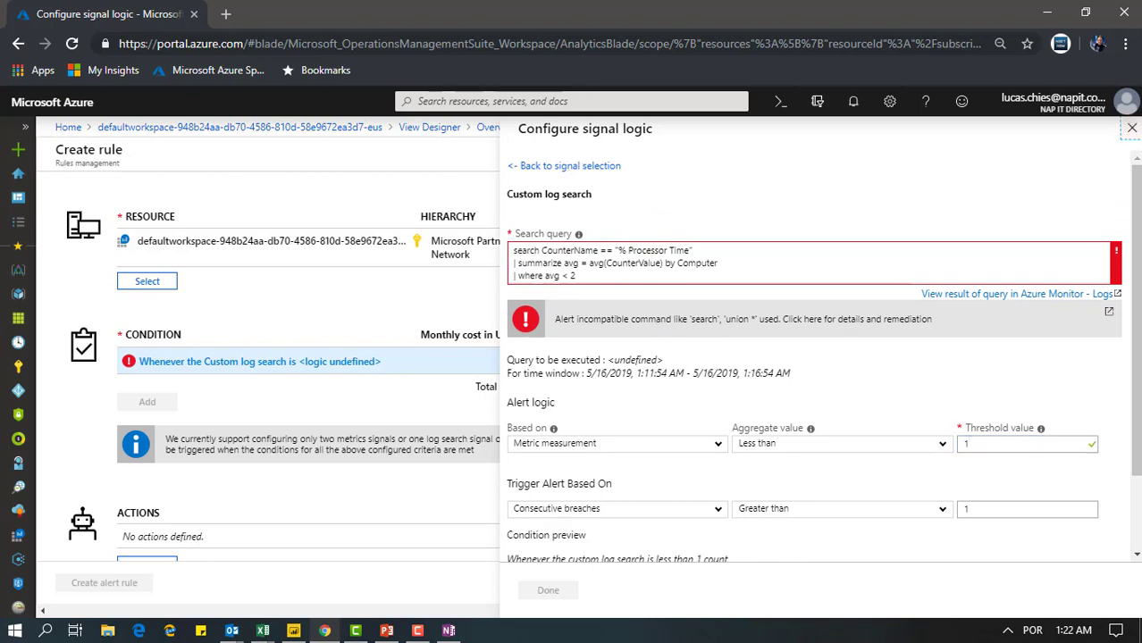
pyautogui.click(1132, 128)
pyautogui.click(1130, 150)
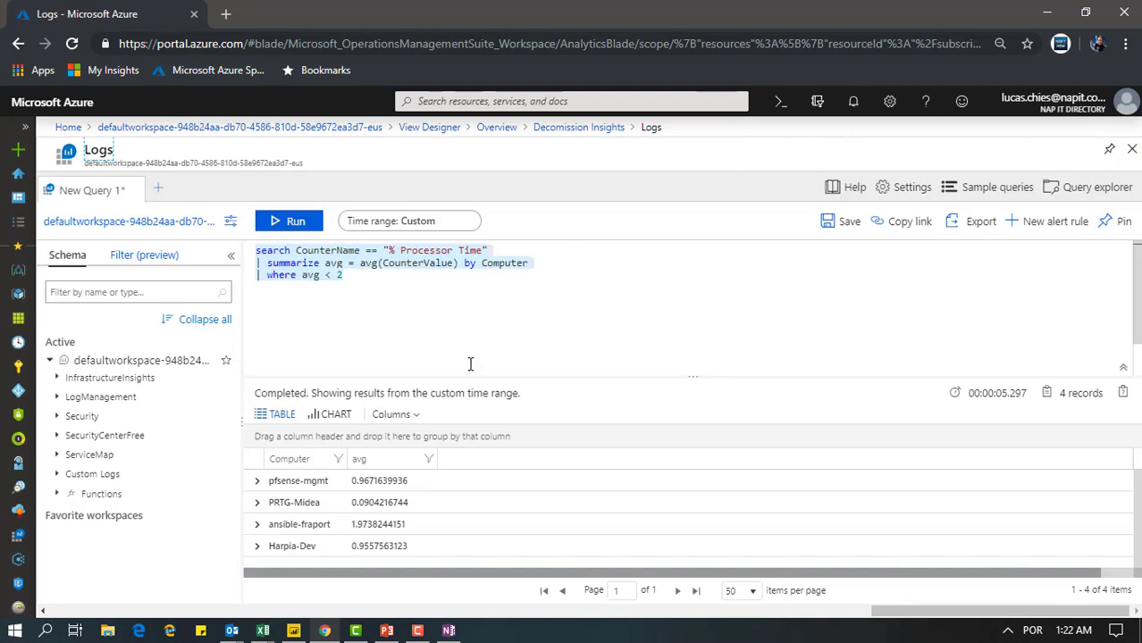
pyautogui.click(748, 296)
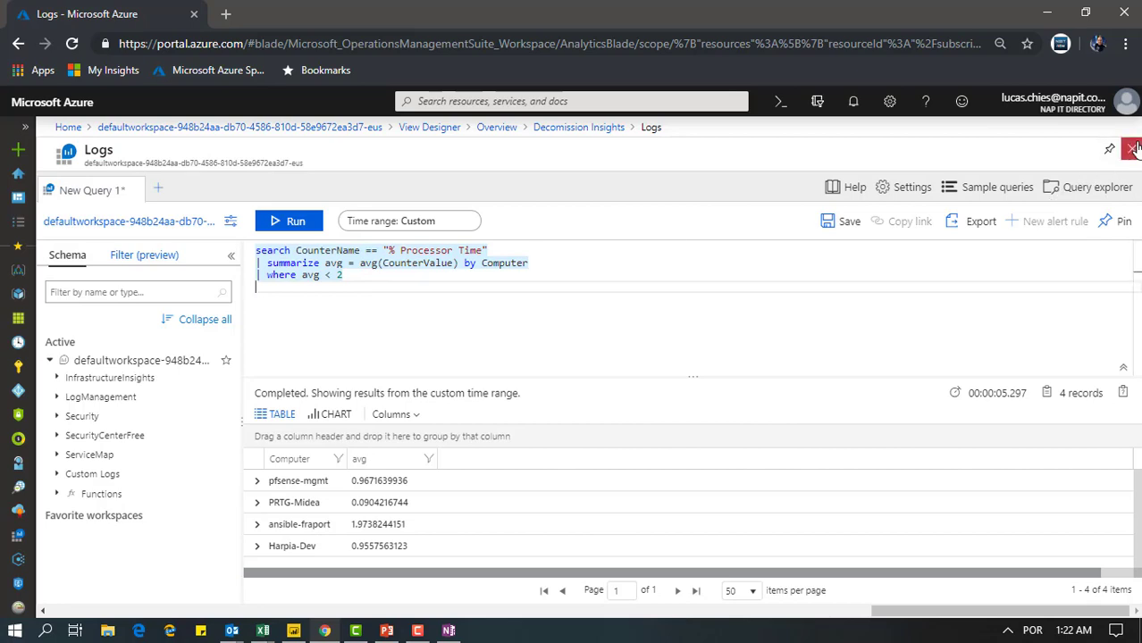
# Switch to PowerPoint and present the slide show from the Demo 2 slide through to "Gerando visões gerenciais e inteligentes"
pyautogui.click(387, 631)
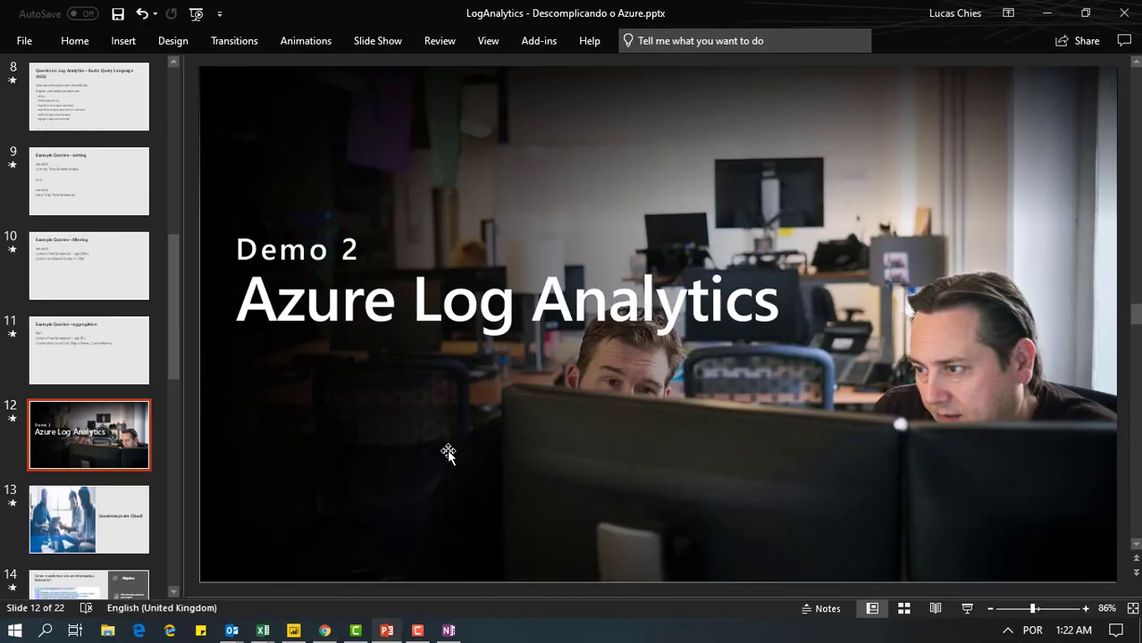
pyautogui.click(968, 608)
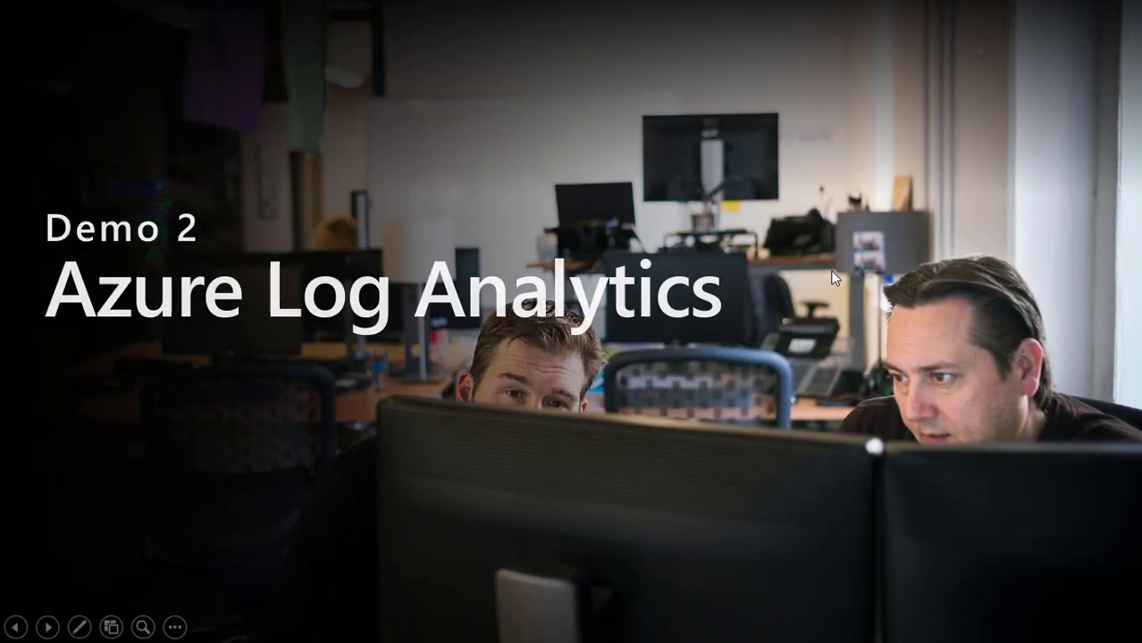
pyautogui.click(835, 278)
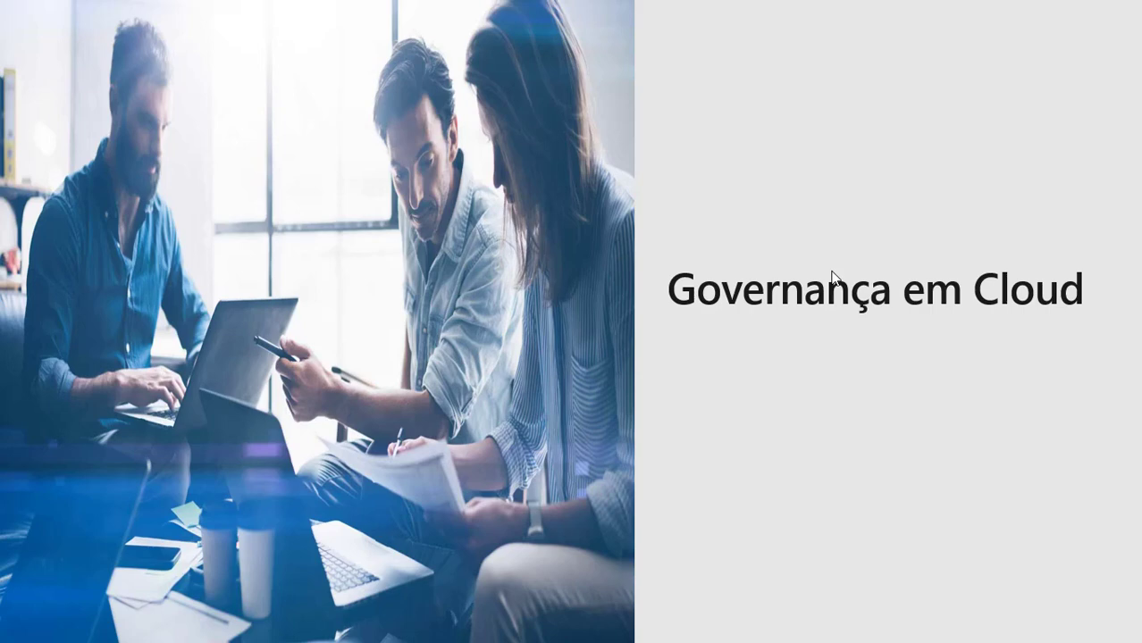
pyautogui.press('Right')
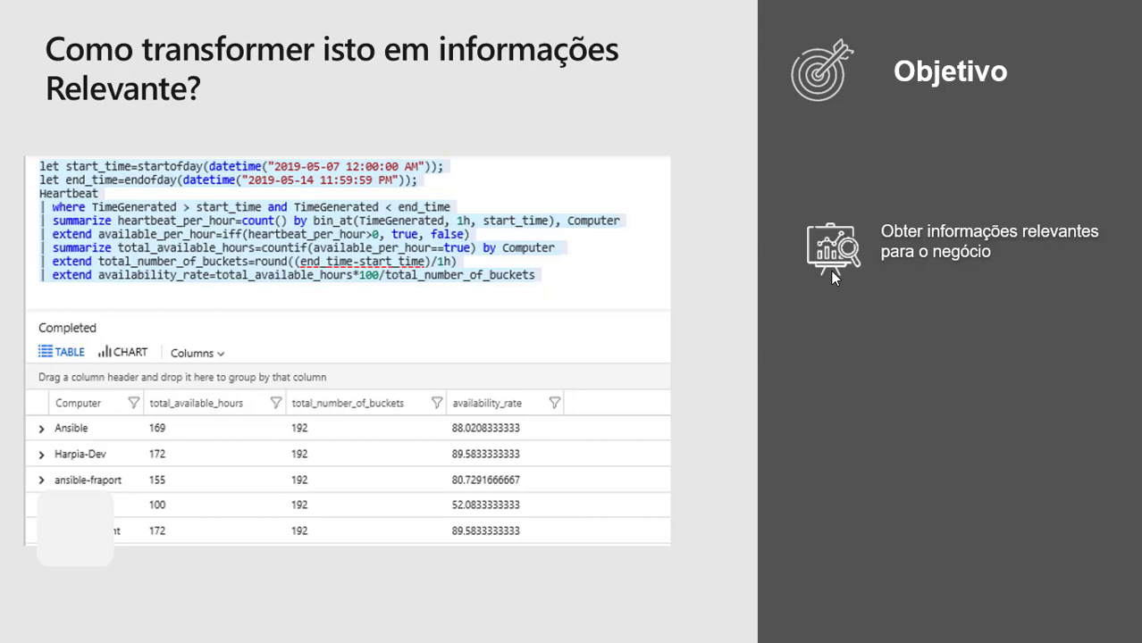
pyautogui.press('Right')
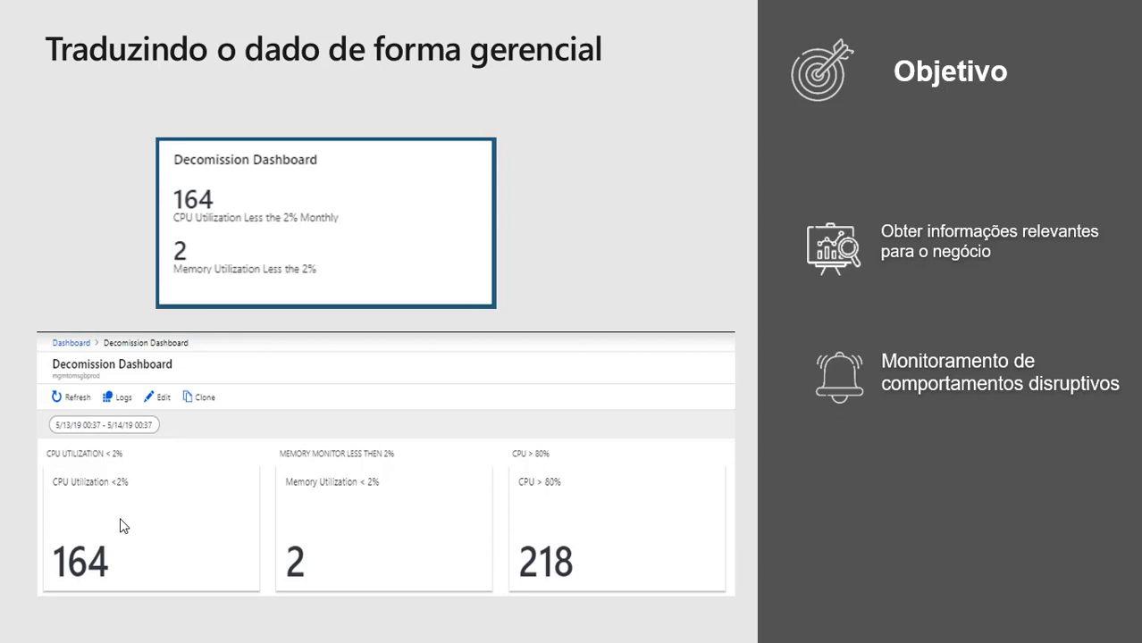
pyautogui.press('Right')
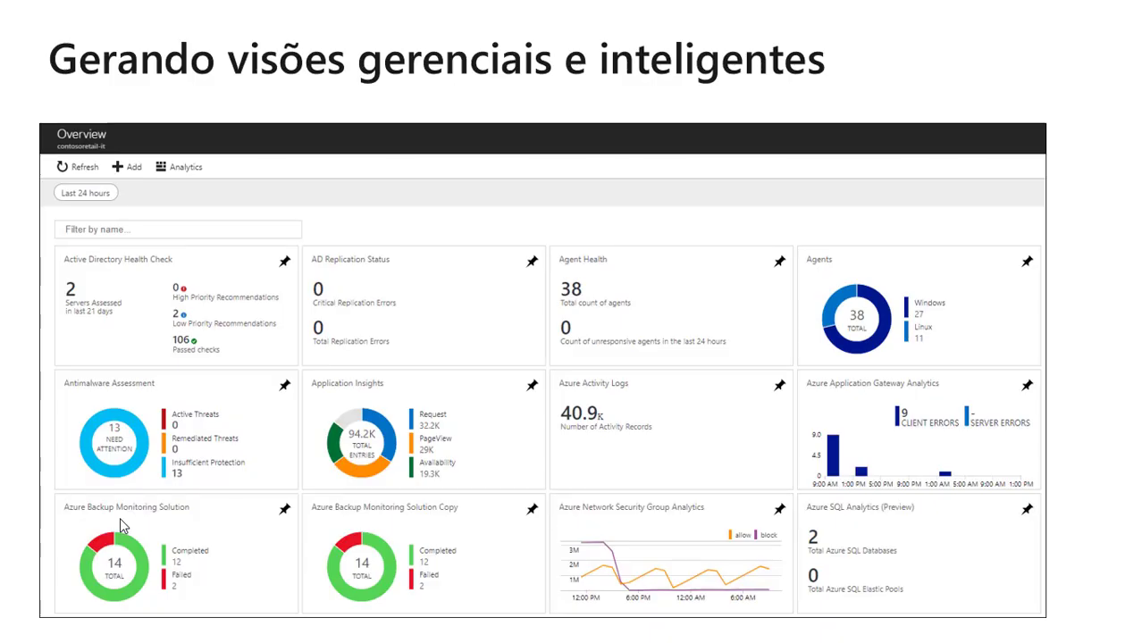
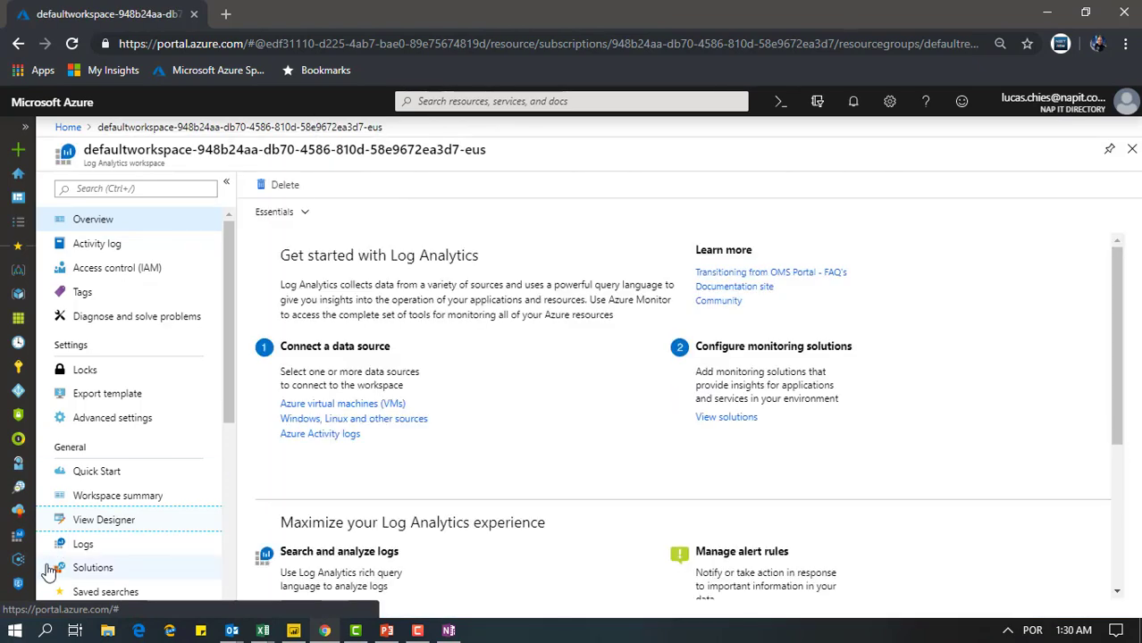
# Open the default workspace's summary, pin the Security and Audit tile to the dashboard and view the dashboard
pyautogui.click(108, 499)
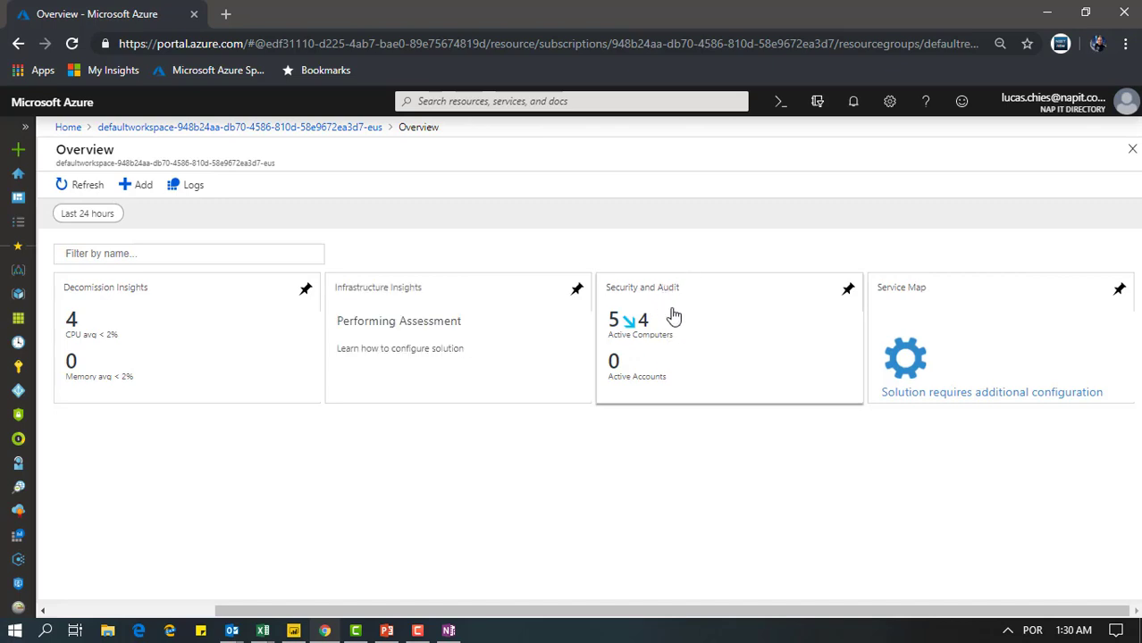
pyautogui.click(849, 295)
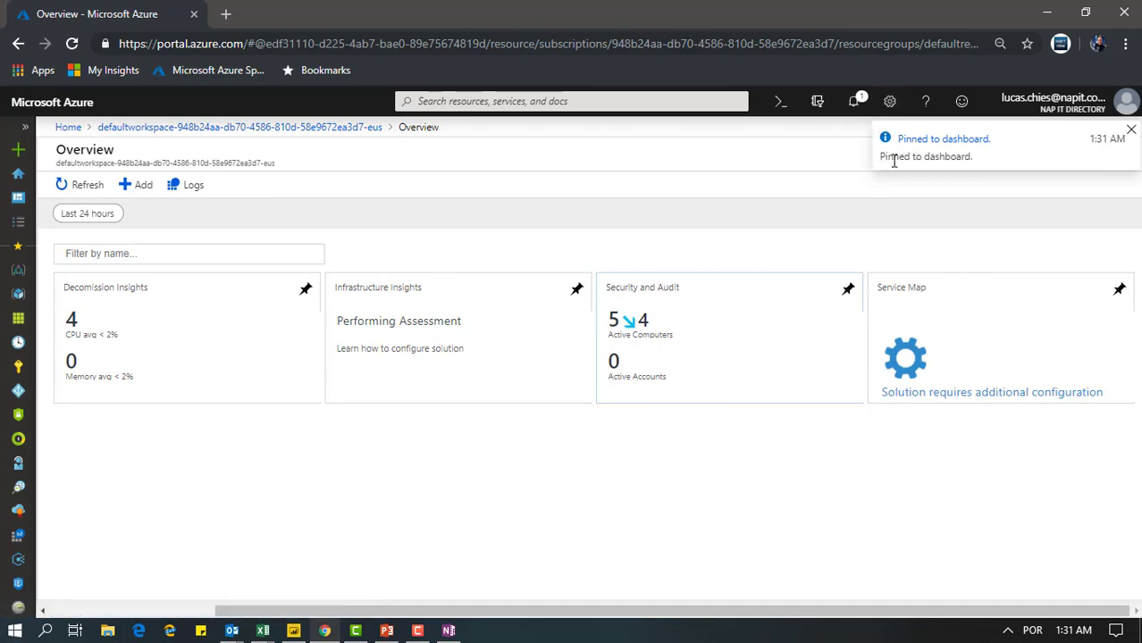
pyautogui.click(1130, 129)
pyautogui.click(17, 200)
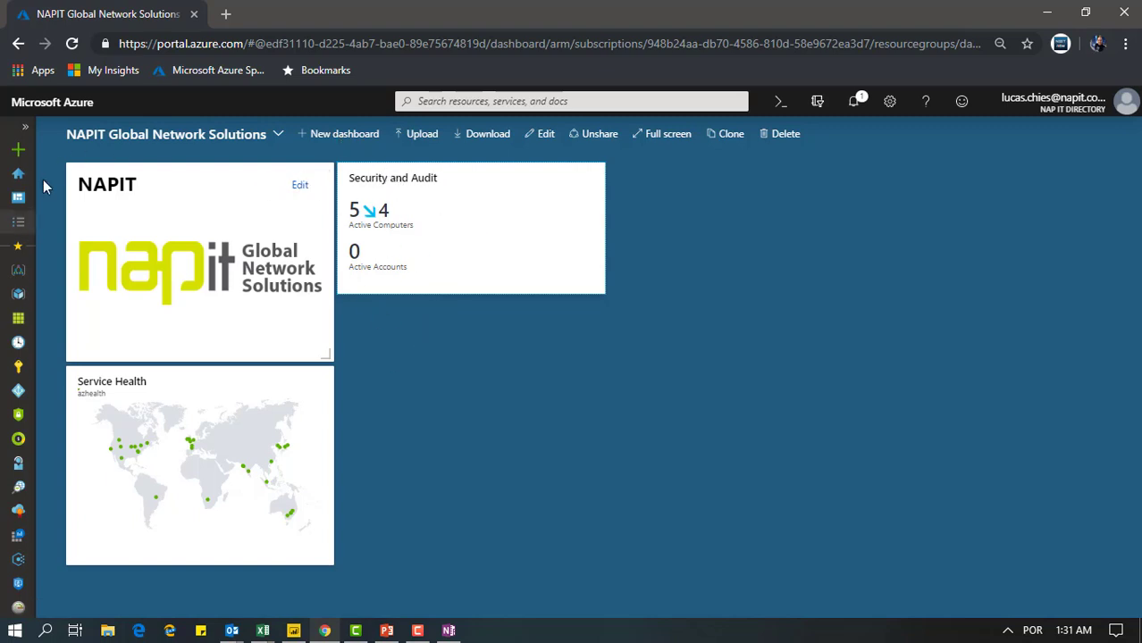
# Try pinning Decomission Insights from the default workspace's summary to the dashboard, and discard the unpublished dashboard changes
pyautogui.click(16, 537)
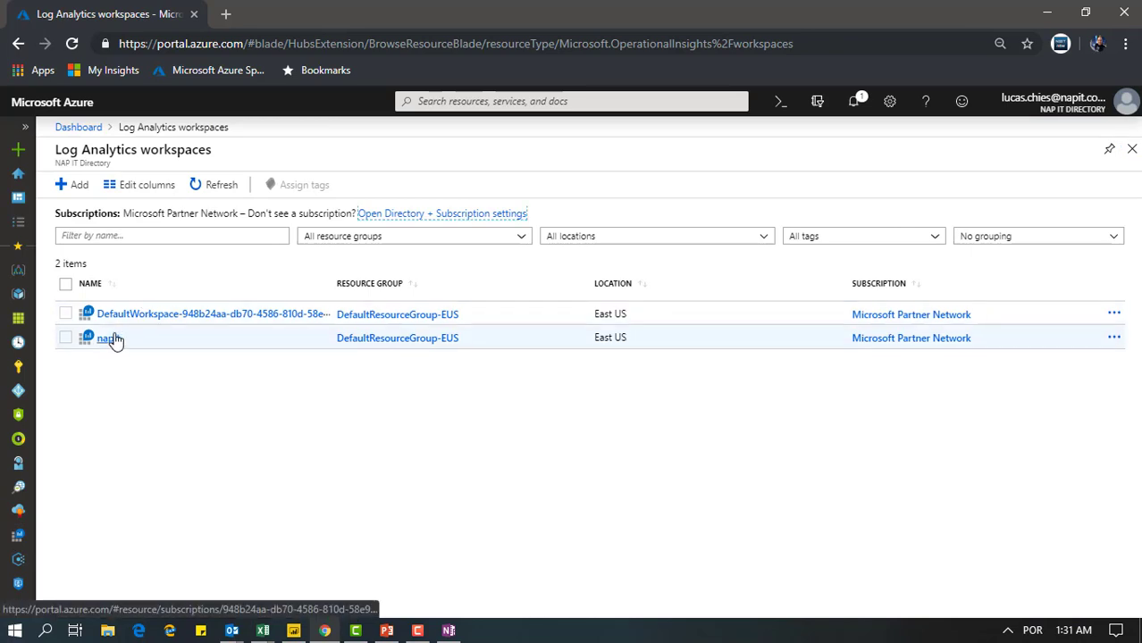
pyautogui.click(114, 340)
pyautogui.click(135, 273)
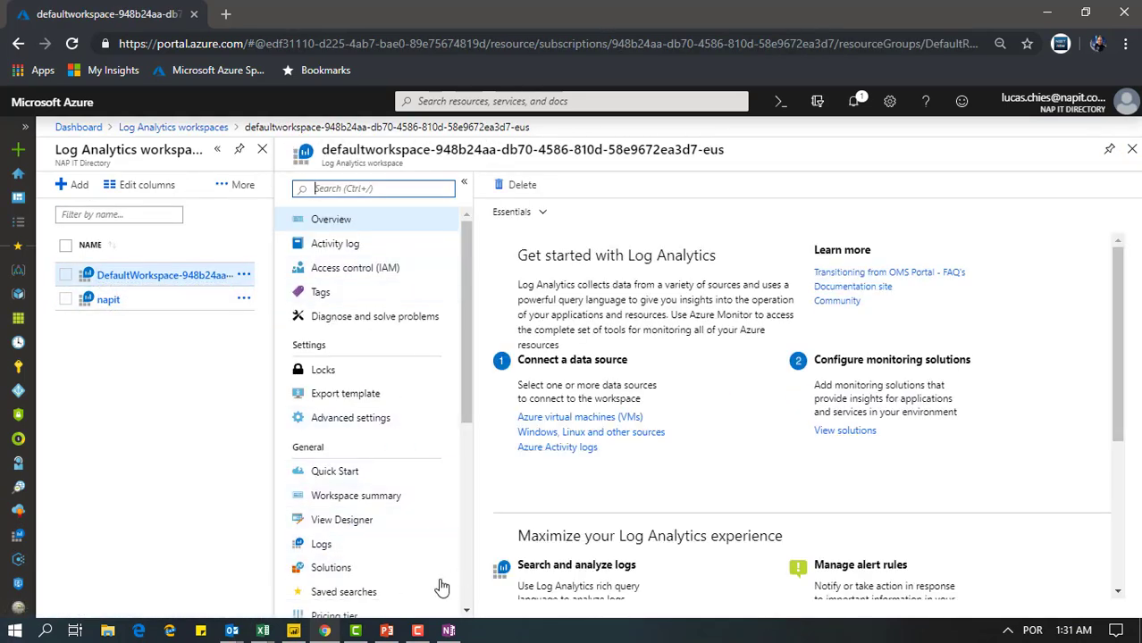
pyautogui.click(358, 496)
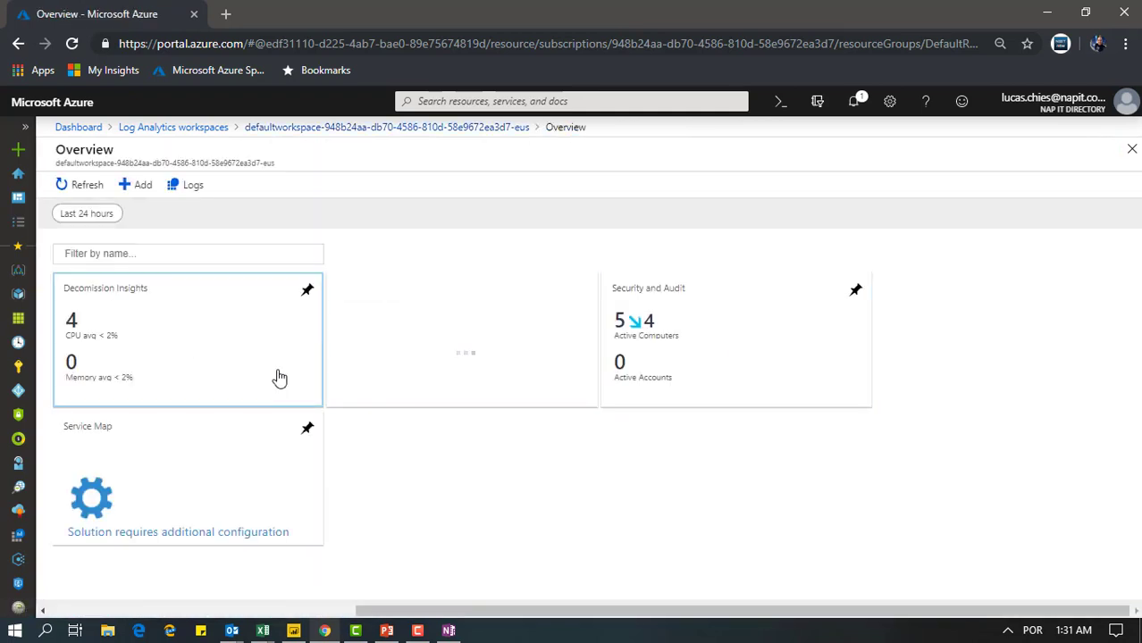
pyautogui.click(305, 290)
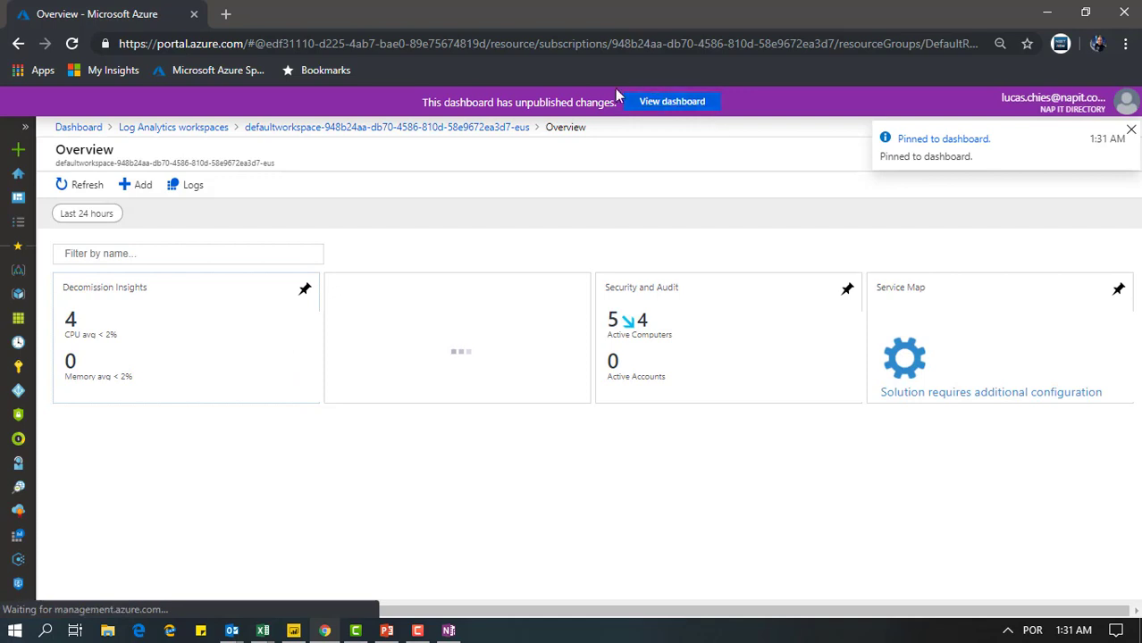
pyautogui.click(661, 103)
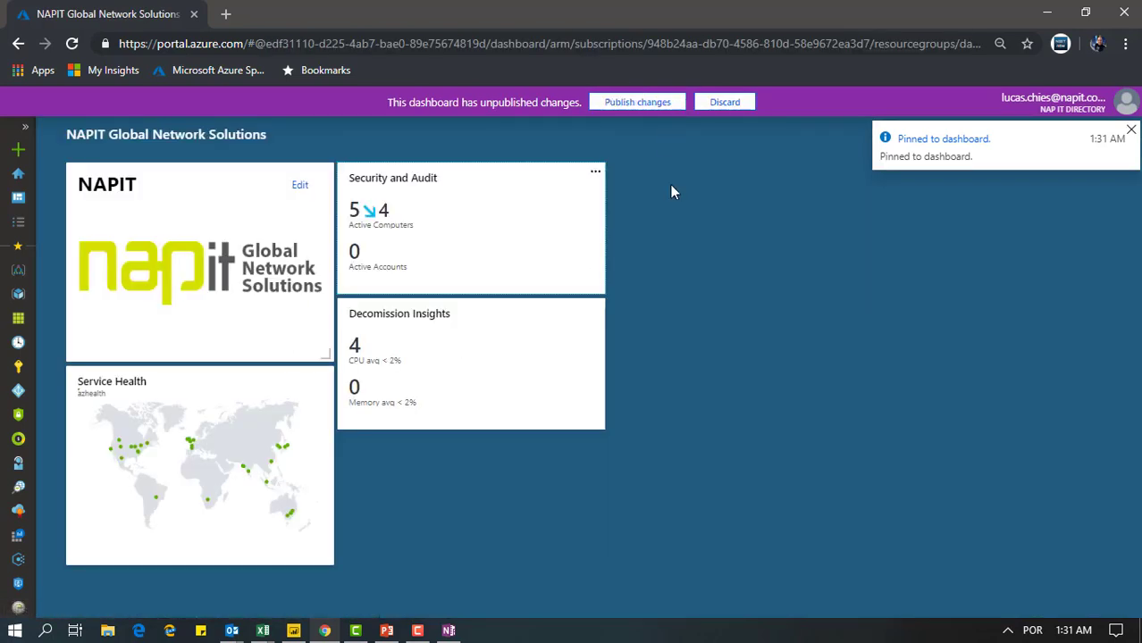
pyautogui.click(731, 109)
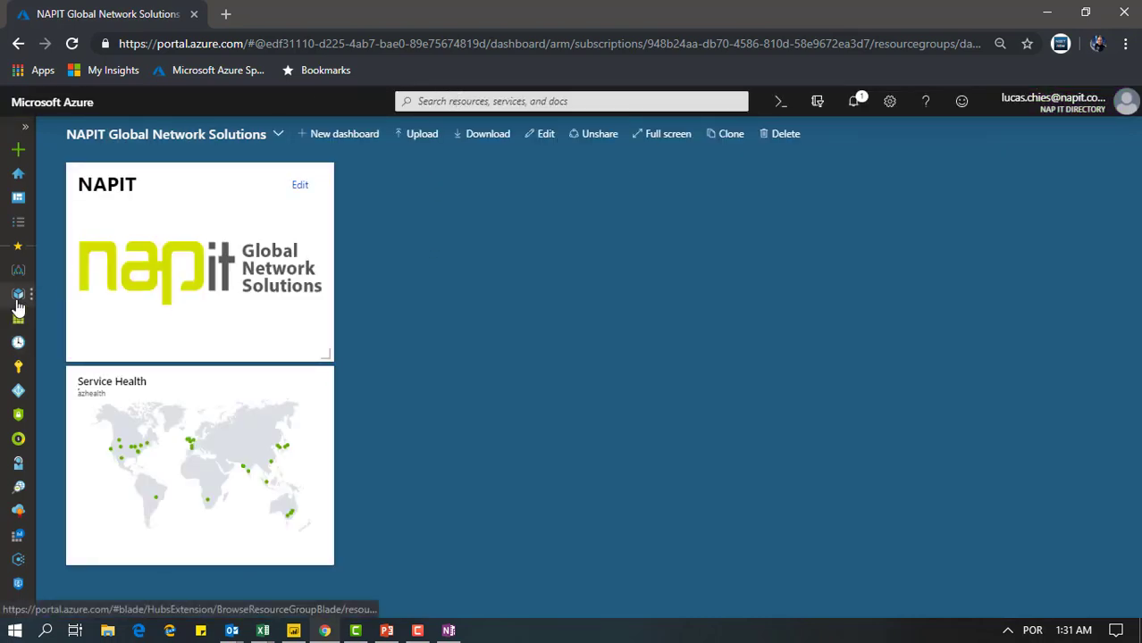
# Pin Decomission Insights and Security and Audit from the default workspace's summary to the dashboard, and publish the changes
pyautogui.click(18, 536)
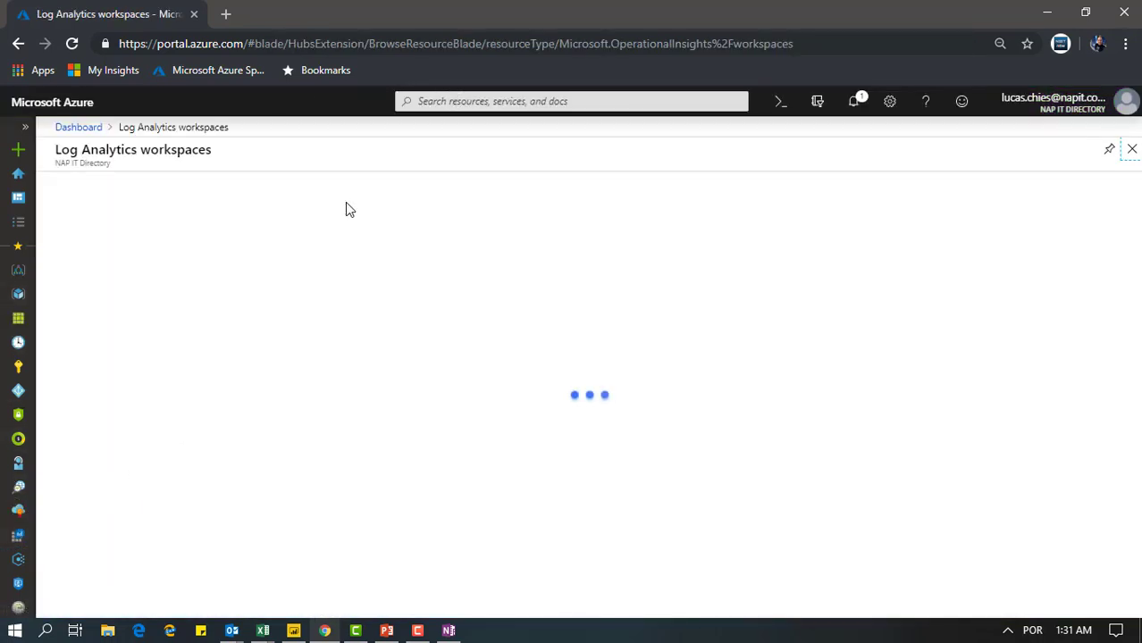
pyautogui.click(268, 313)
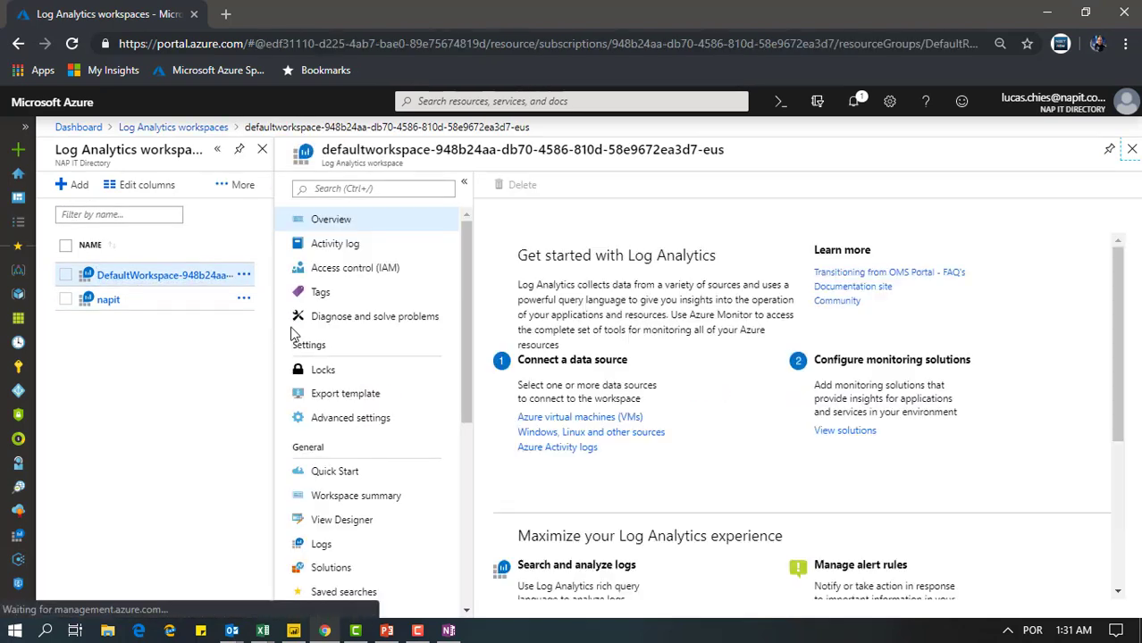
pyautogui.click(334, 499)
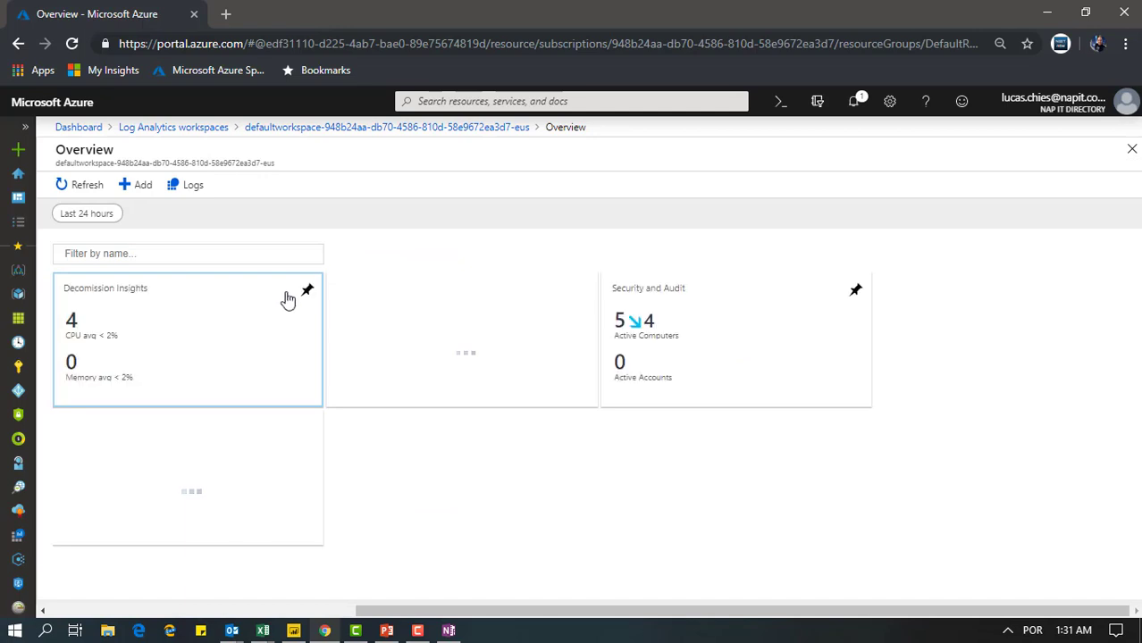
pyautogui.click(306, 292)
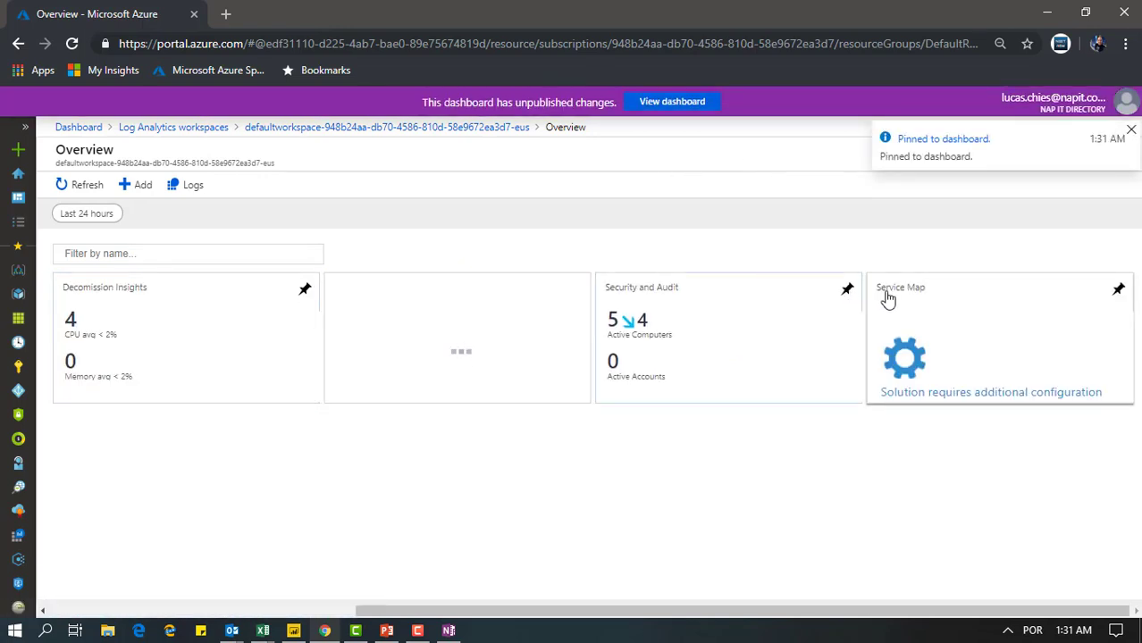
pyautogui.click(1134, 132)
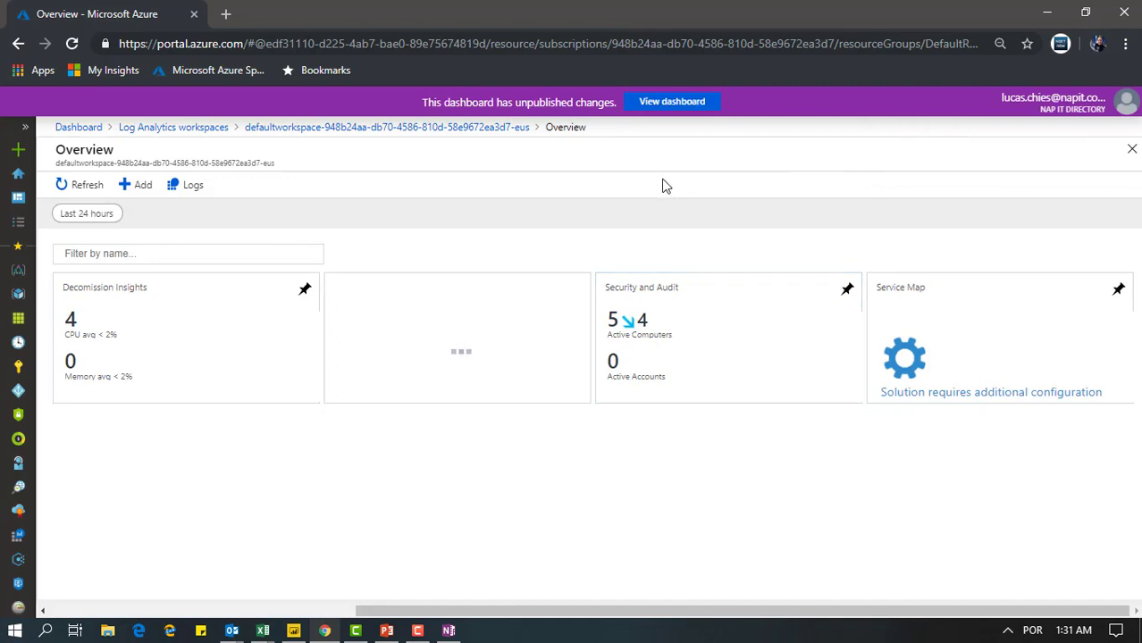
pyautogui.click(672, 102)
pyautogui.click(654, 104)
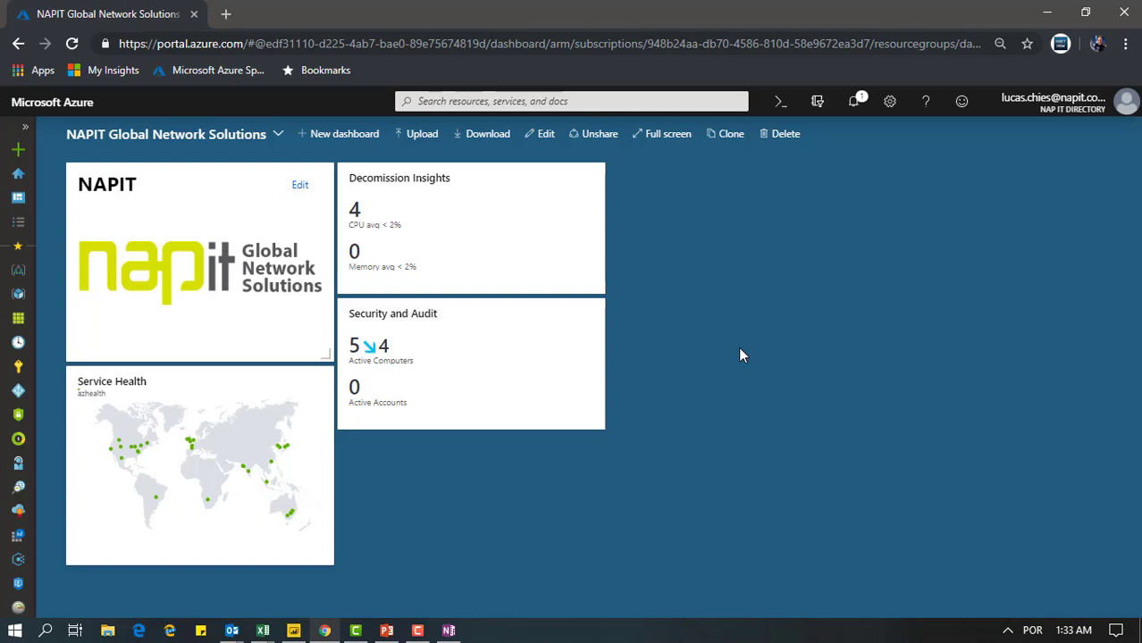
# Start customizing the dashboard and add a Markdown tile in the free area below Security and Audit
pyautogui.click(540, 133)
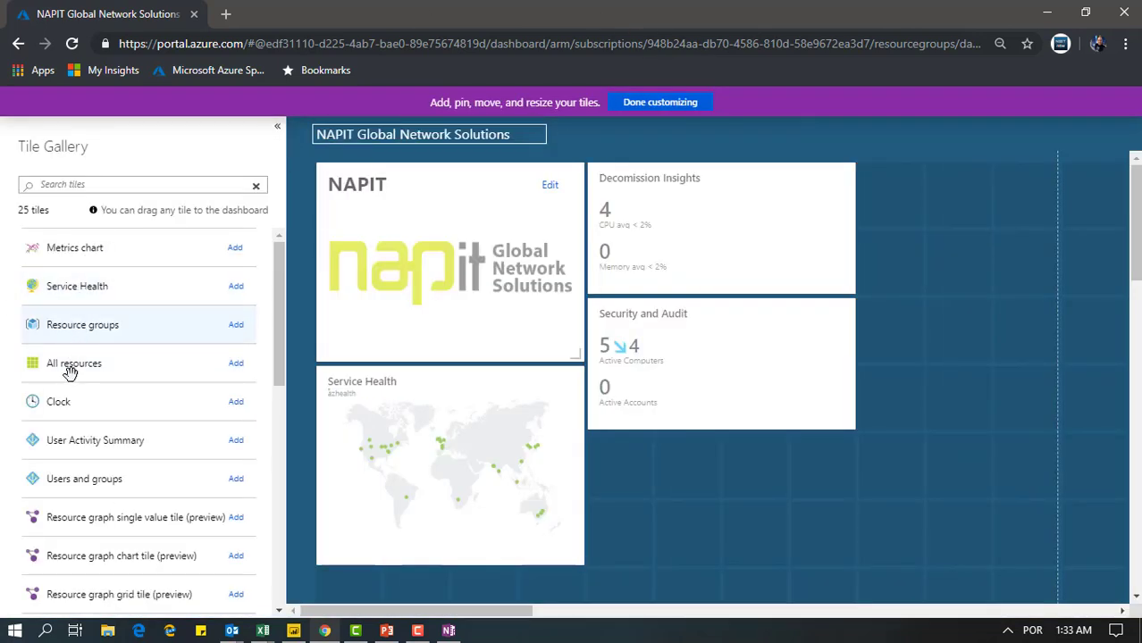
pyautogui.scroll(-3, 57, 432)
pyautogui.scroll(-1, 105, 333)
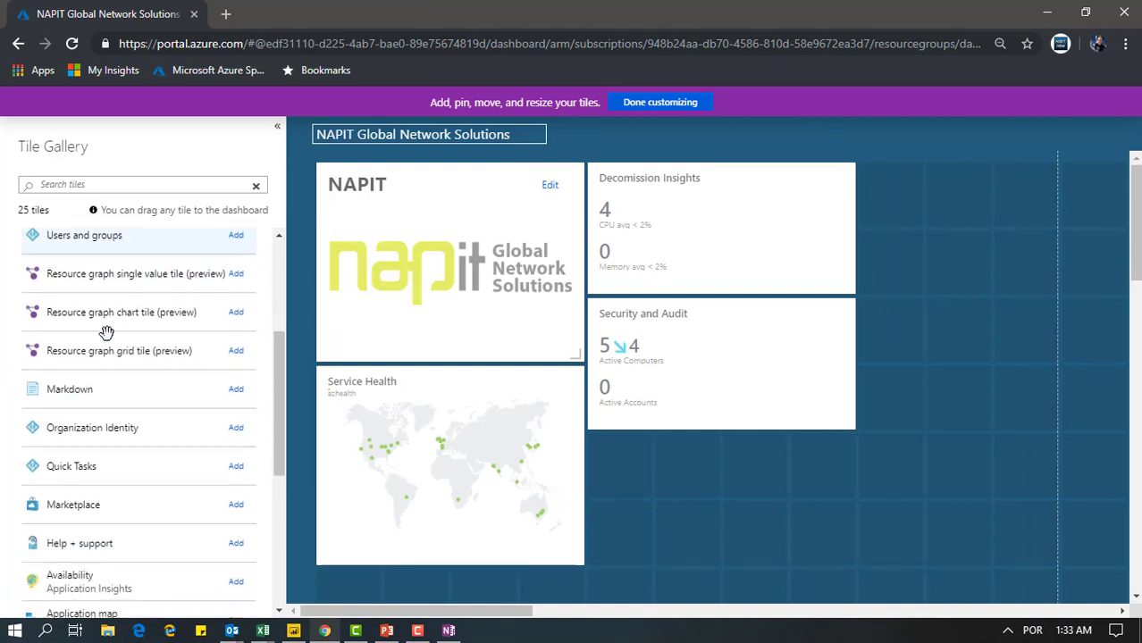
pyautogui.moveTo(79, 383); pyautogui.dragTo(767, 493)
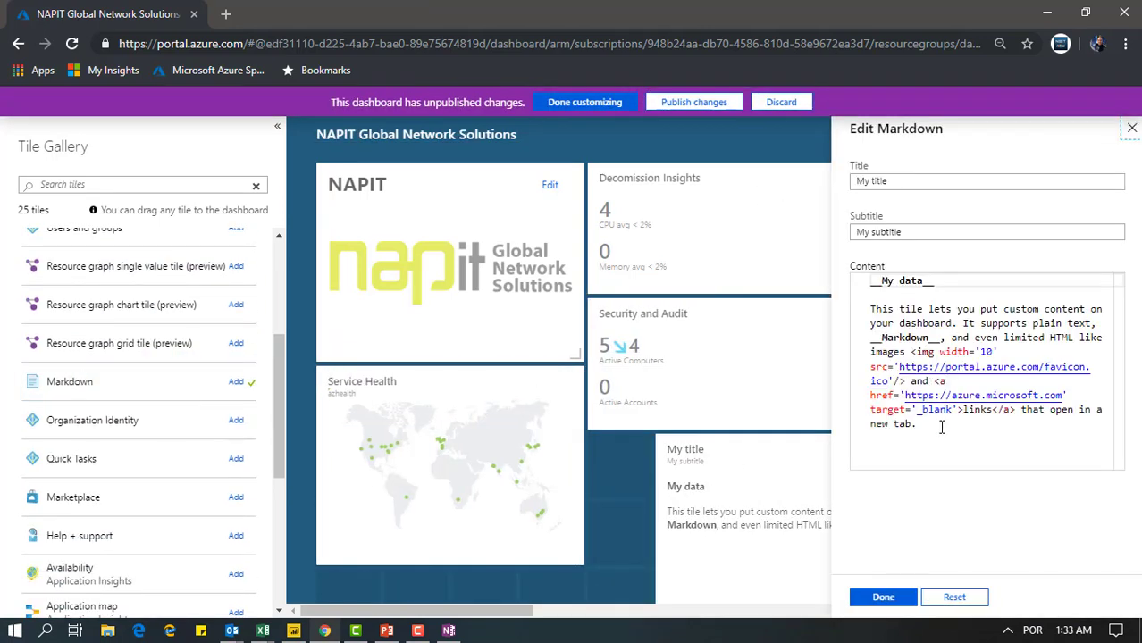
# Replace the Markdown tile's sample content with "#Cost Opportunities"
pyautogui.moveTo(941, 427); pyautogui.dragTo(831, 273)
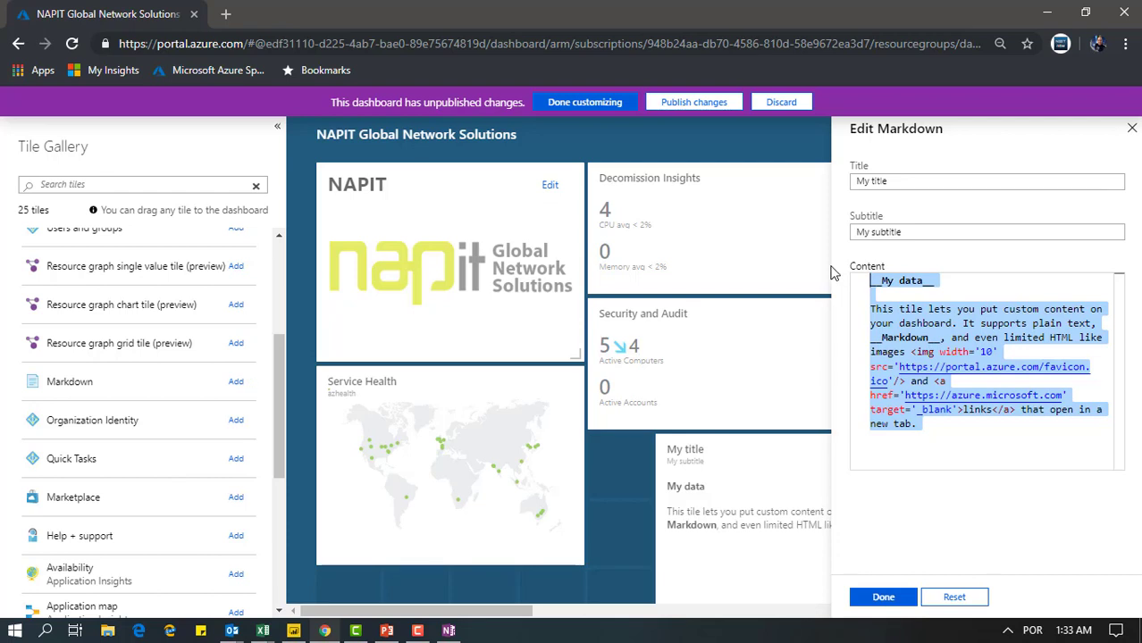
pyautogui.write('#')
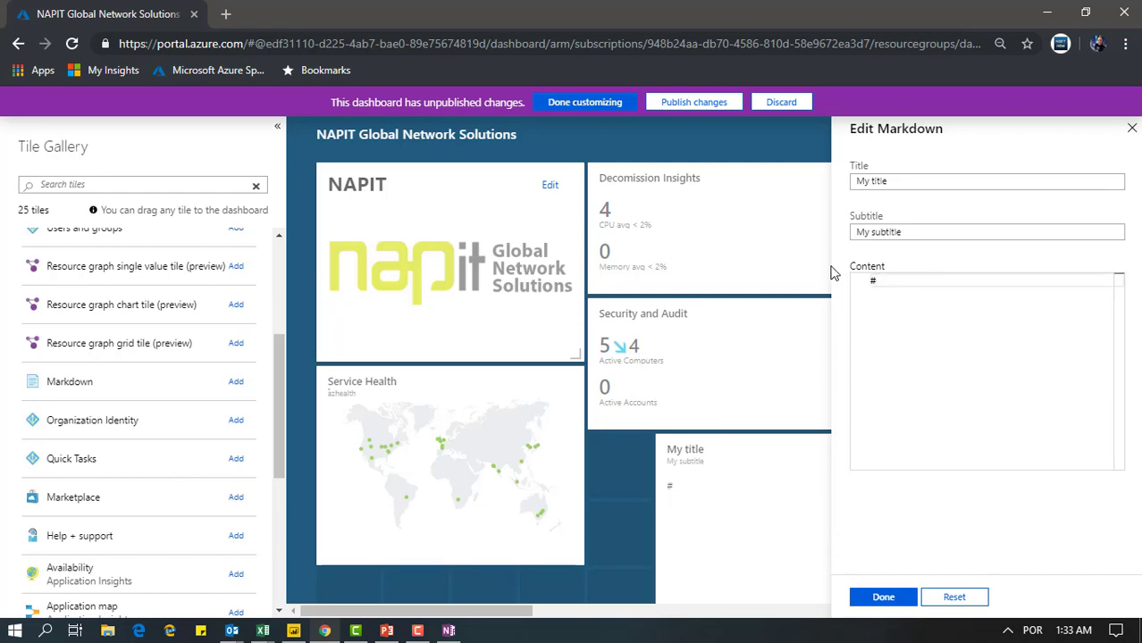
pyautogui.write('COst')
pyautogui.press('BackSpace')
pyautogui.press('BackSpace')
pyautogui.press('BackSpace')
pyautogui.write('ost')
pyautogui.press('BackSpace')
pyautogui.press('BackSpace')
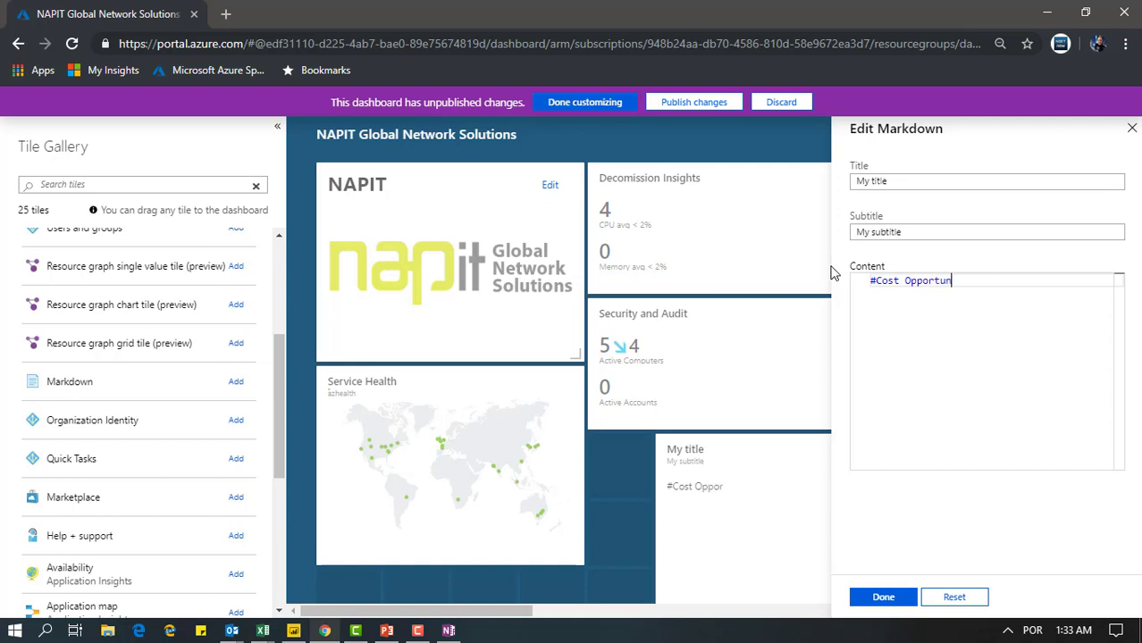
pyautogui.write('itir')
# Clear the Markdown tile's subtitle and title, and save it with Cost Opportunities formatted as a heading by adding a space after #
pyautogui.tripleClick(908, 231)
pyautogui.press('BackSpace')
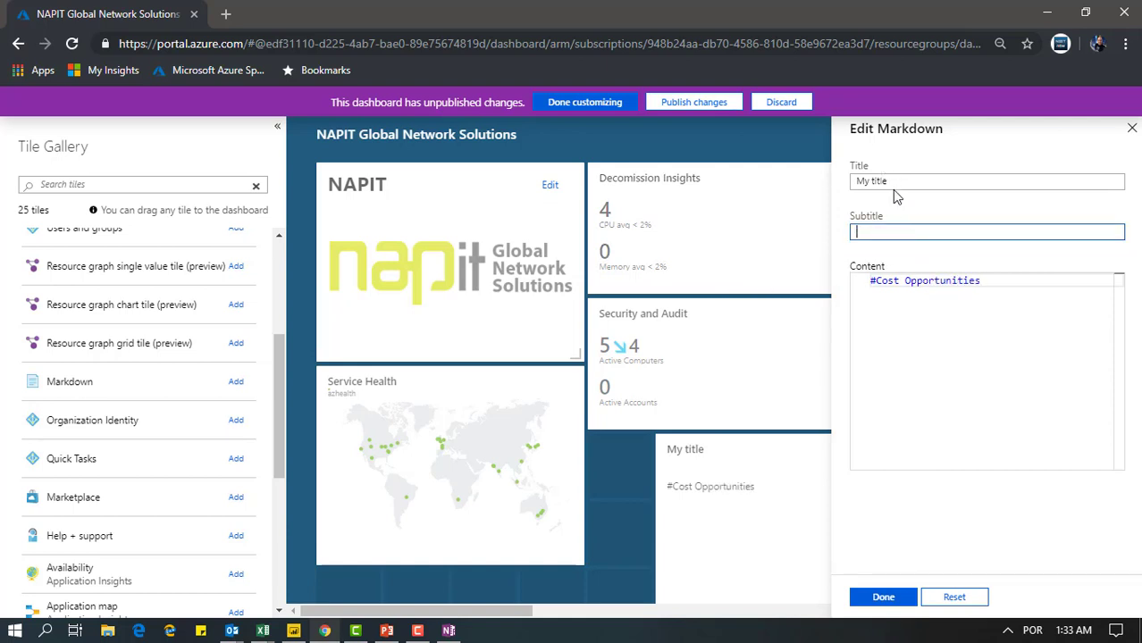
pyautogui.tripleClick(894, 182)
pyautogui.press('BackSpace')
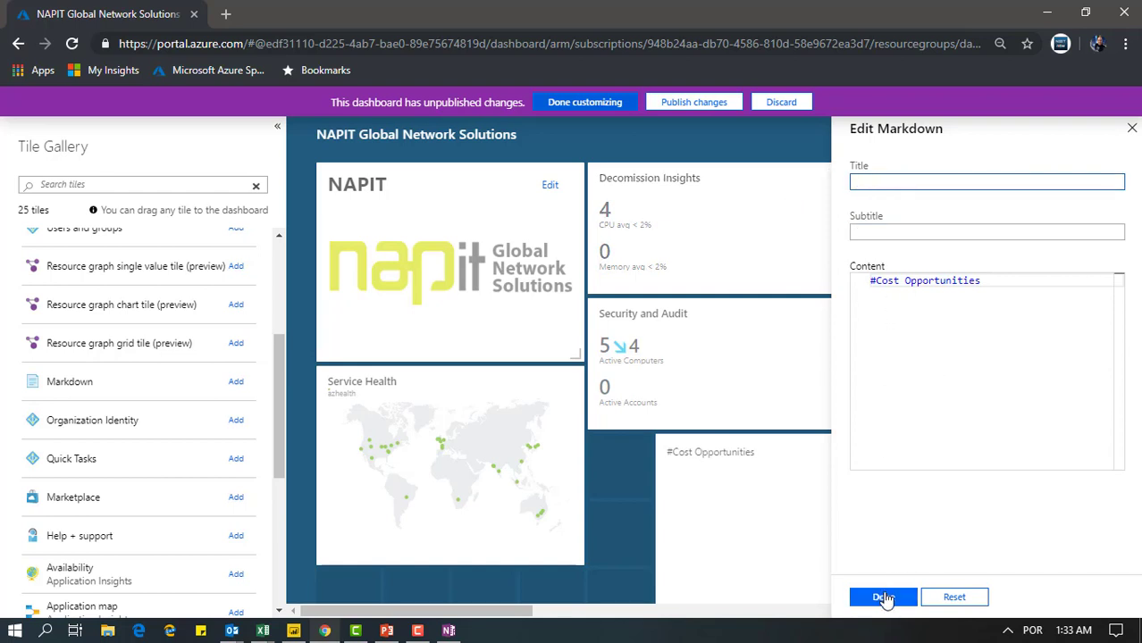
pyautogui.click(875, 281)
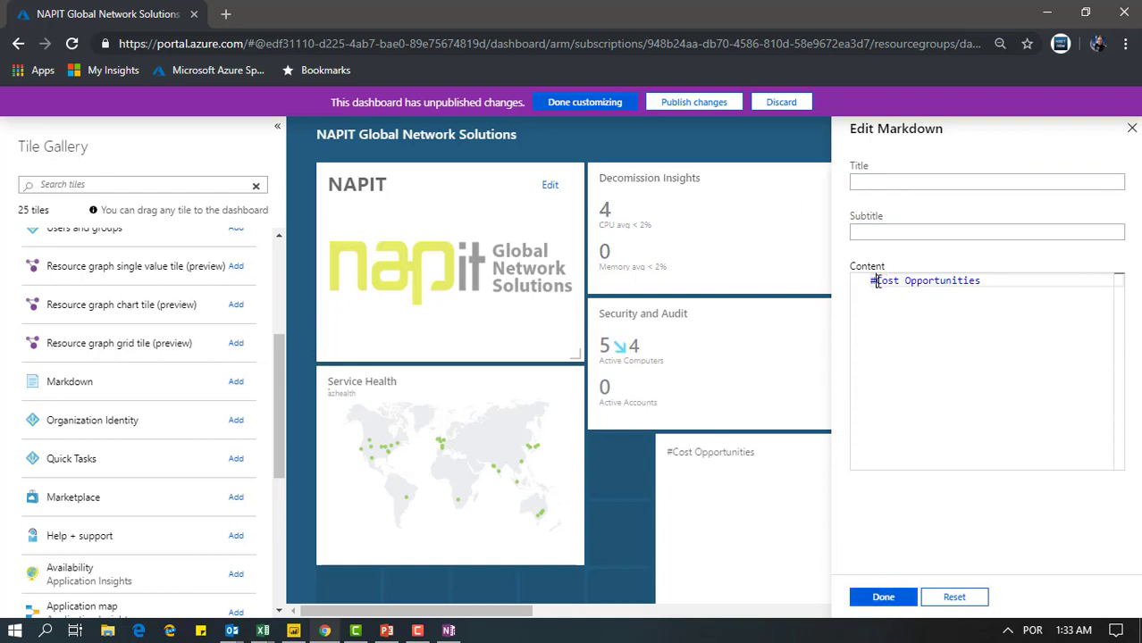
pyautogui.click(883, 597)
# Shrink the Cost Opportunities tile to a short banner as wide as the Decomission Insights tile
pyautogui.scroll(-2, 1001, 444)
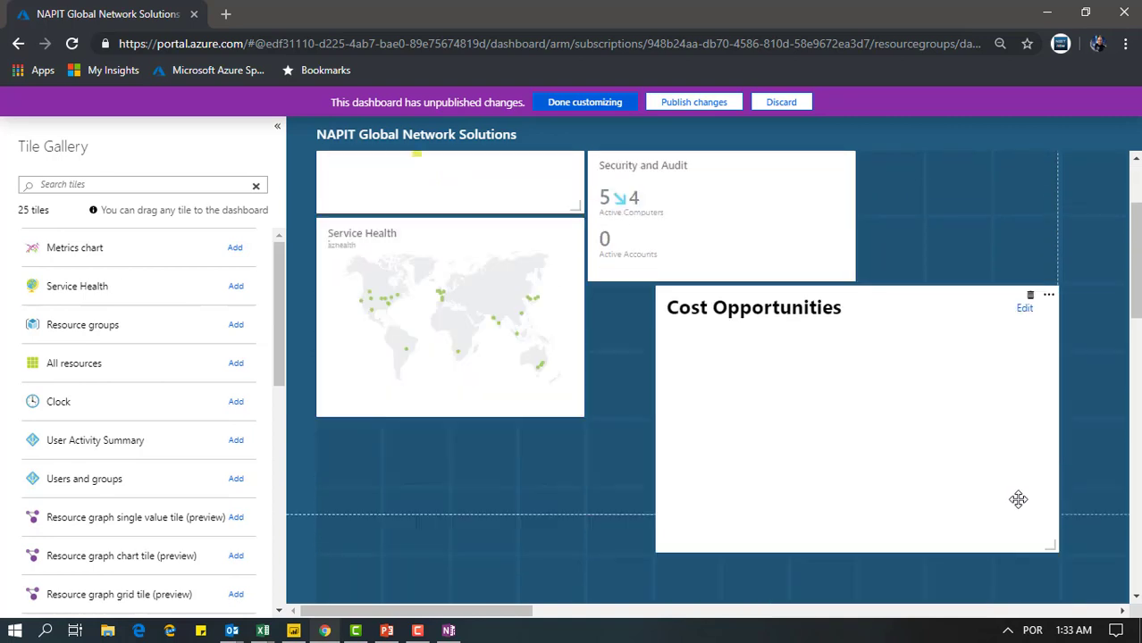
pyautogui.moveTo(1047, 535); pyautogui.dragTo(912, 316)
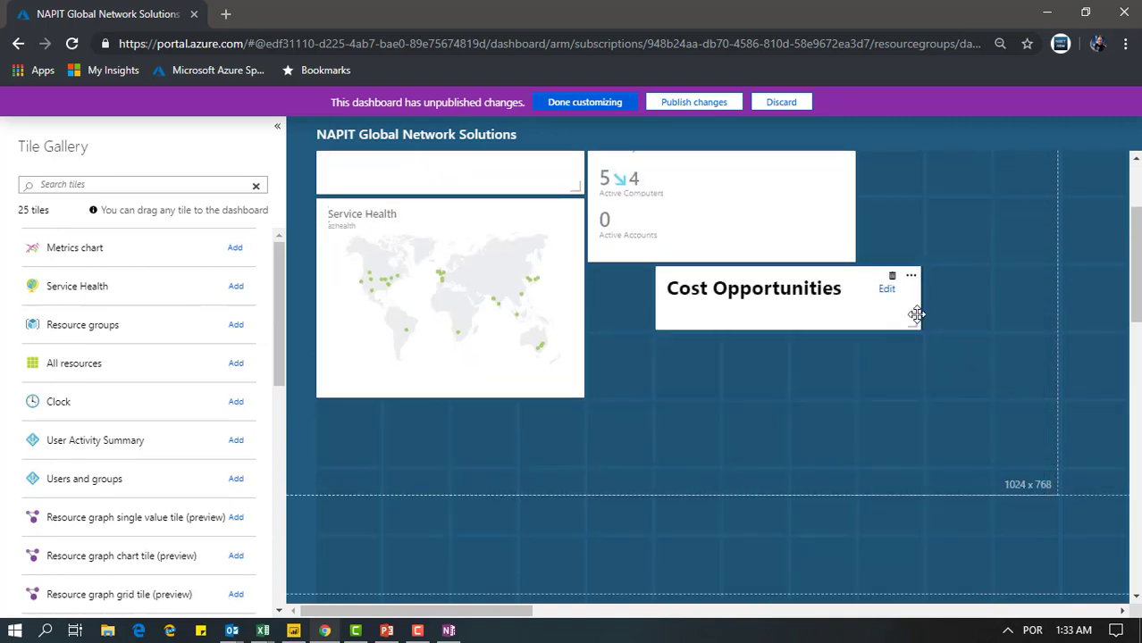
pyautogui.scroll(2, 790, 319)
# Stack Cost Opportunities, Decomission Insights and Security and Audit in that order beside the NAPIT tile, and publish the dashboard
pyautogui.moveTo(776, 472); pyautogui.dragTo(683, 166)
pyautogui.moveTo(926, 226); pyautogui.dragTo(698, 278)
pyautogui.moveTo(972, 324); pyautogui.dragTo(690, 403)
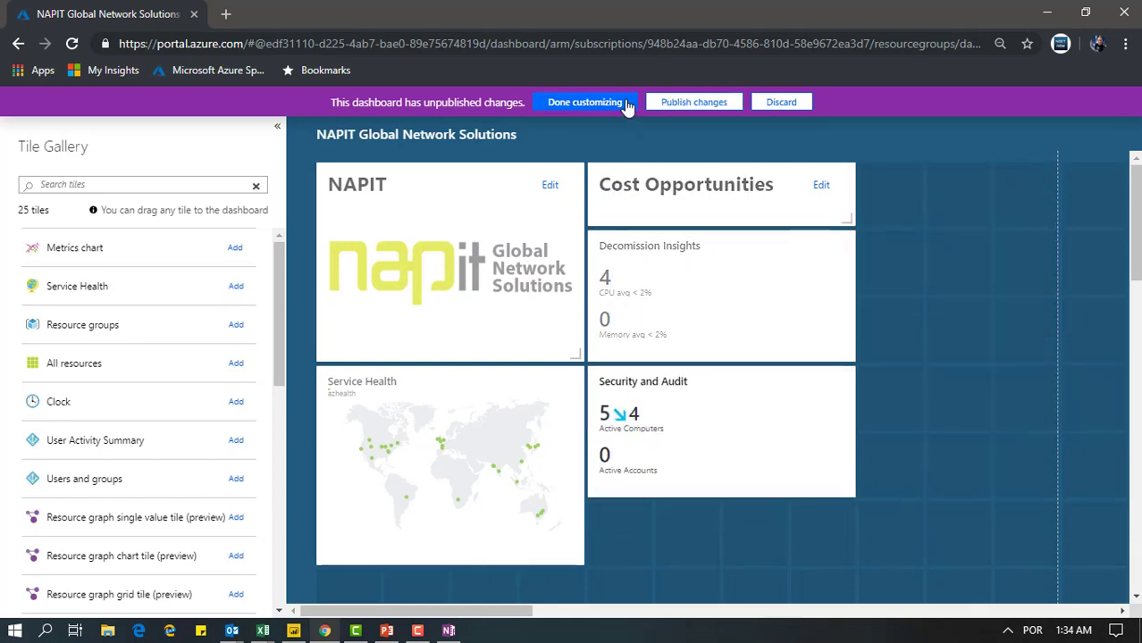
pyautogui.click(685, 106)
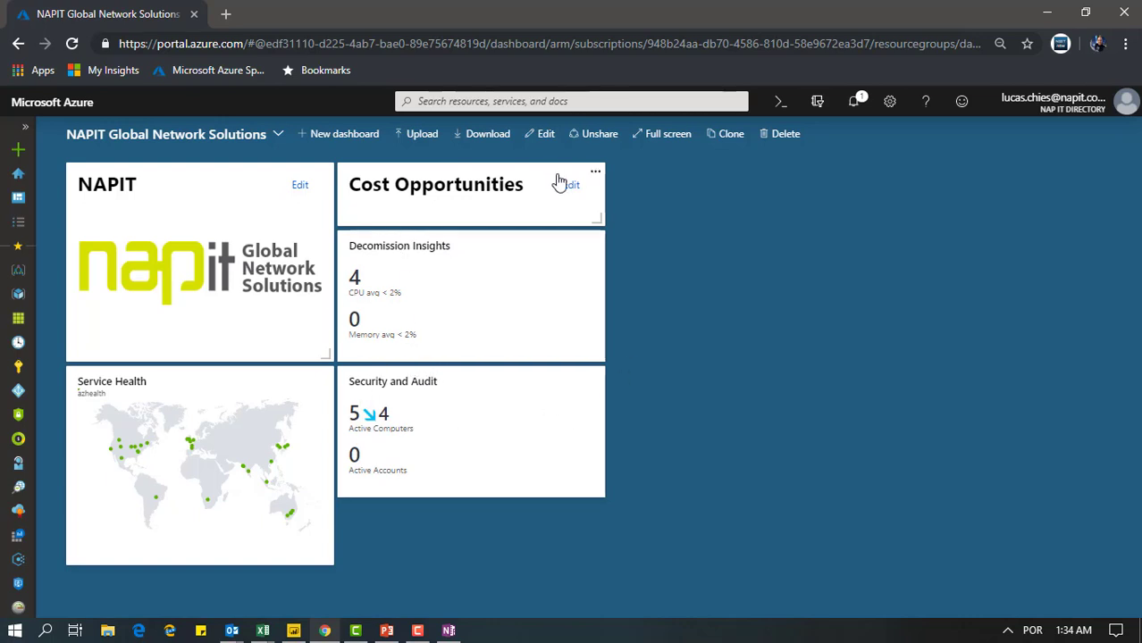
pyautogui.moveTo(444, 243); pyautogui.dragTo(428, 214)
pyautogui.click(721, 309)
# Switch to PowerPoint and present the slide show from the Demo Governança slide through "Para saber mais?" to the "/Learn alert" slide
pyautogui.click(387, 632)
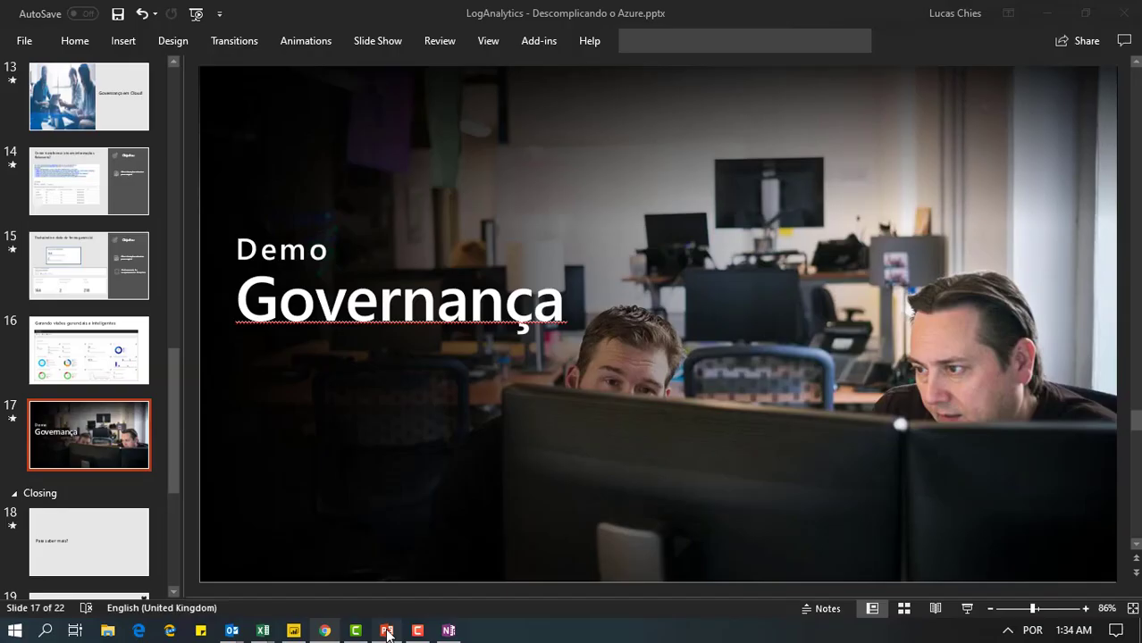
pyautogui.click(967, 609)
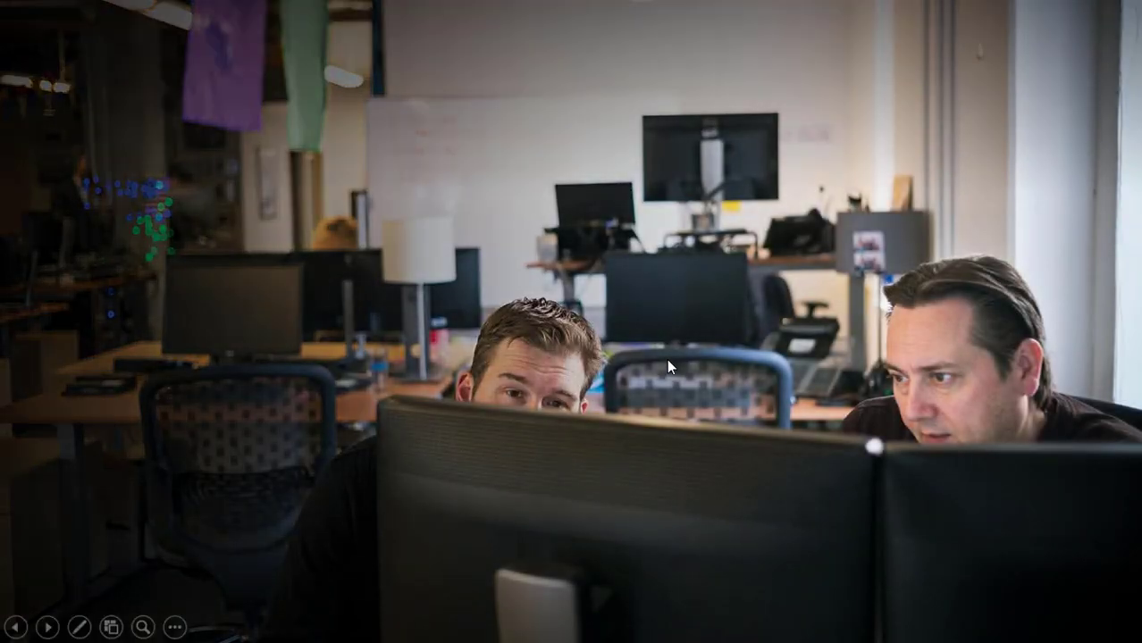
pyautogui.click(667, 360)
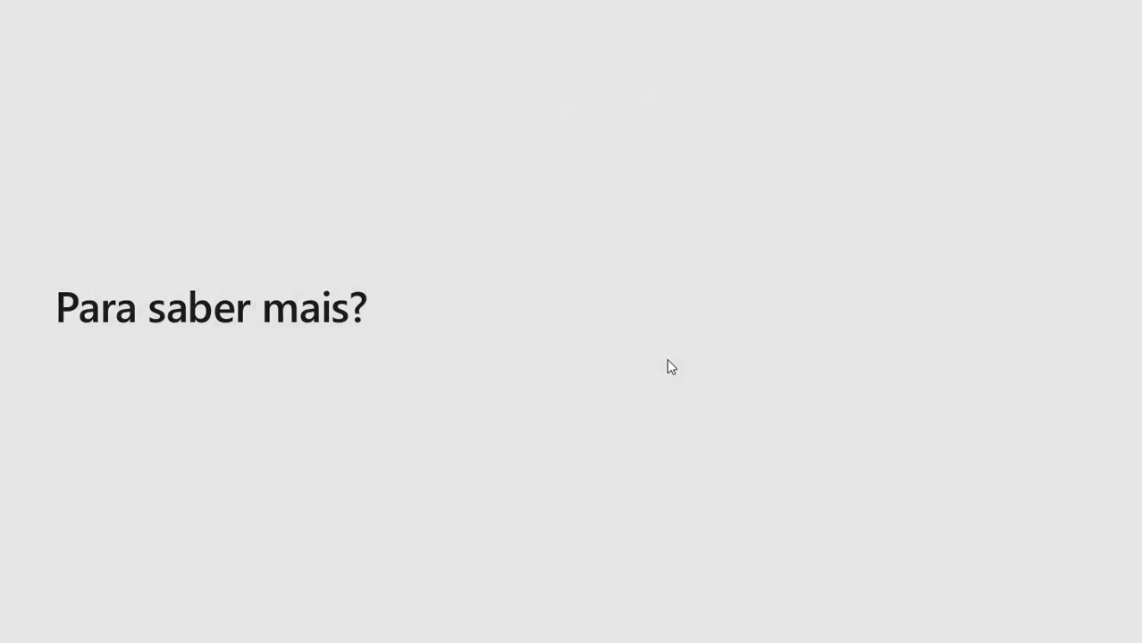
pyautogui.click(667, 360)
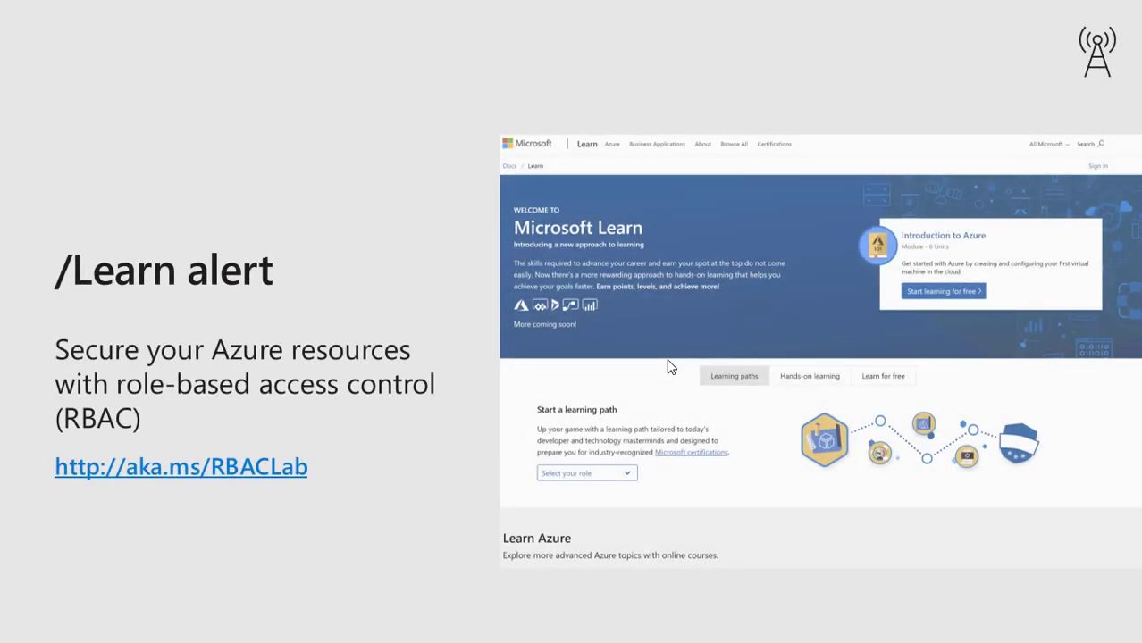